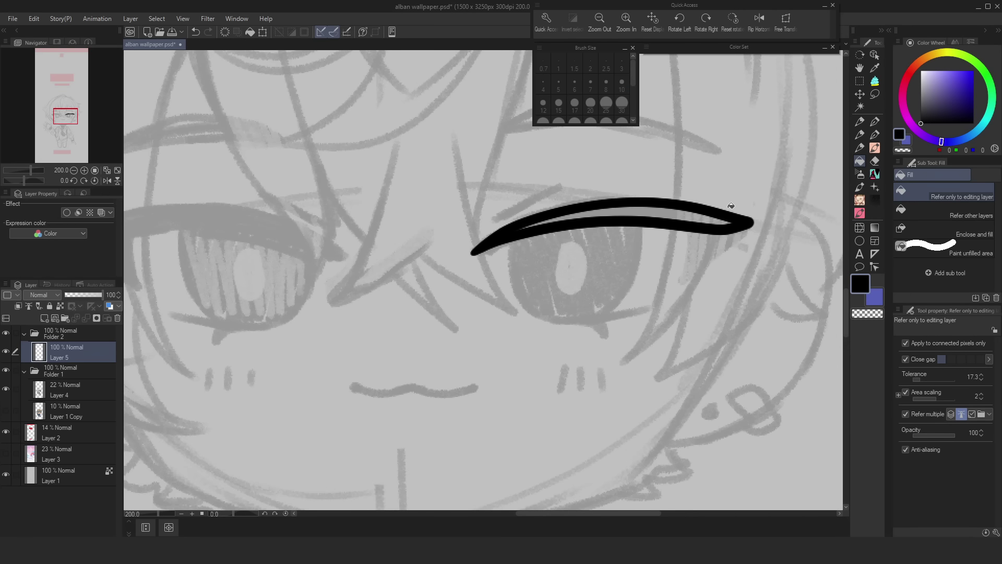
Step: Fill the upper eyelash outline on the right-hand eye solid black
left_click(713, 214)
scroll(809, 186, "down", 2)
key("ctrl+z")
left_click(589, 249)
left_click_drag(589, 248, 686, 222)
key("ctrl+z")
left_click(686, 222)
left_click(874, 122)
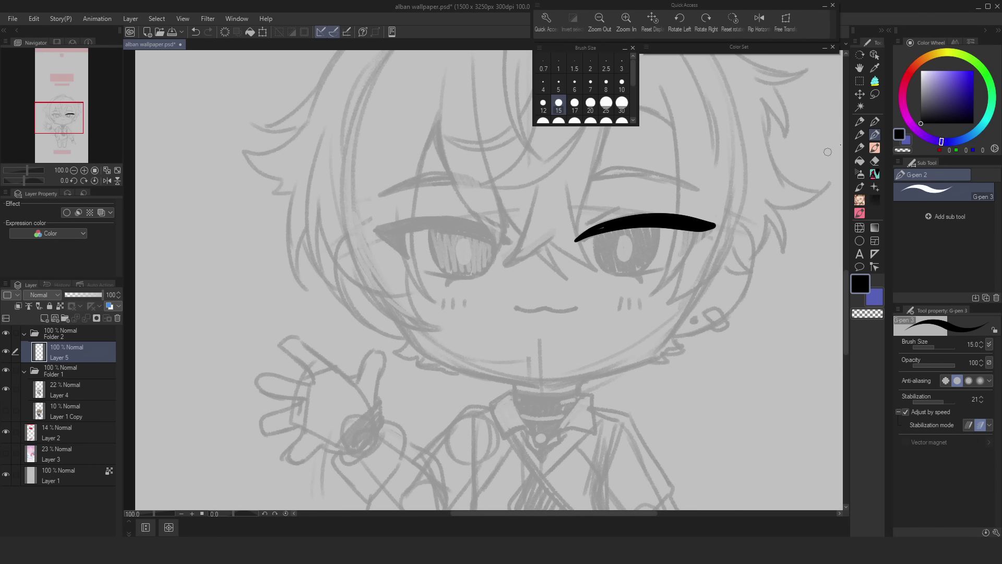
scroll(658, 215, "up", 1)
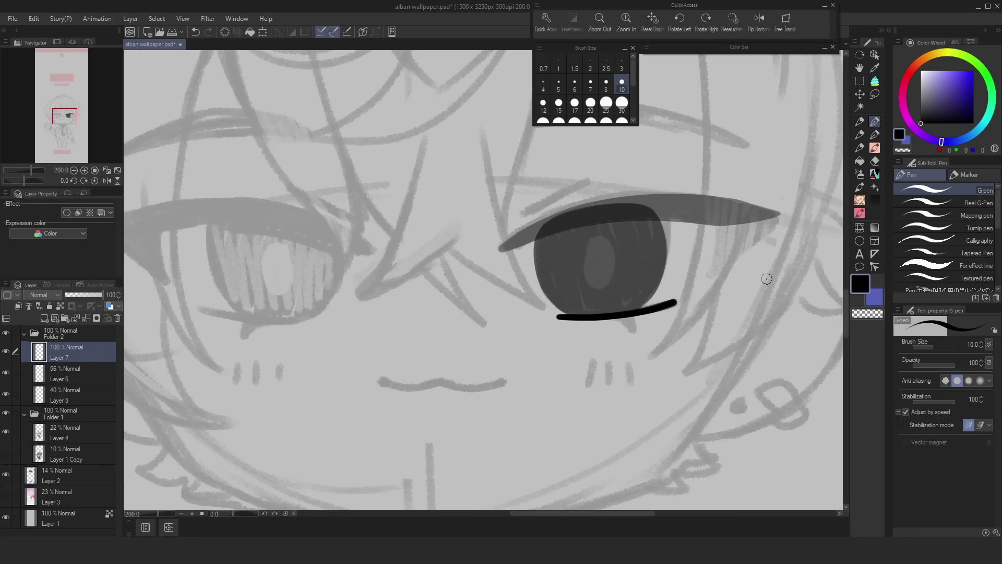
Step: Draw a triangular outer lash corner on a new layer and fill it with black
left_click(44, 317)
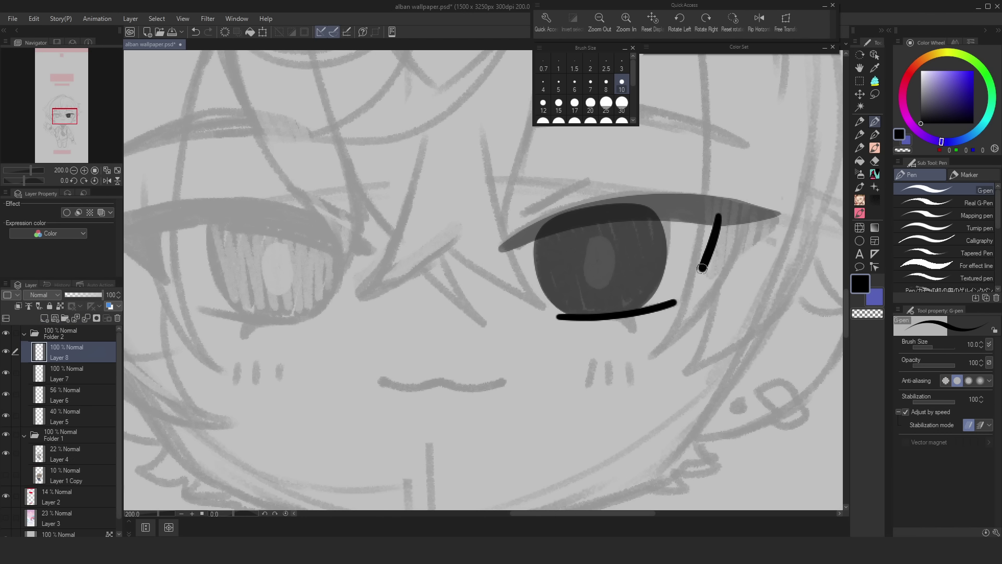
left_click(860, 161)
left_click(750, 223)
key("p")
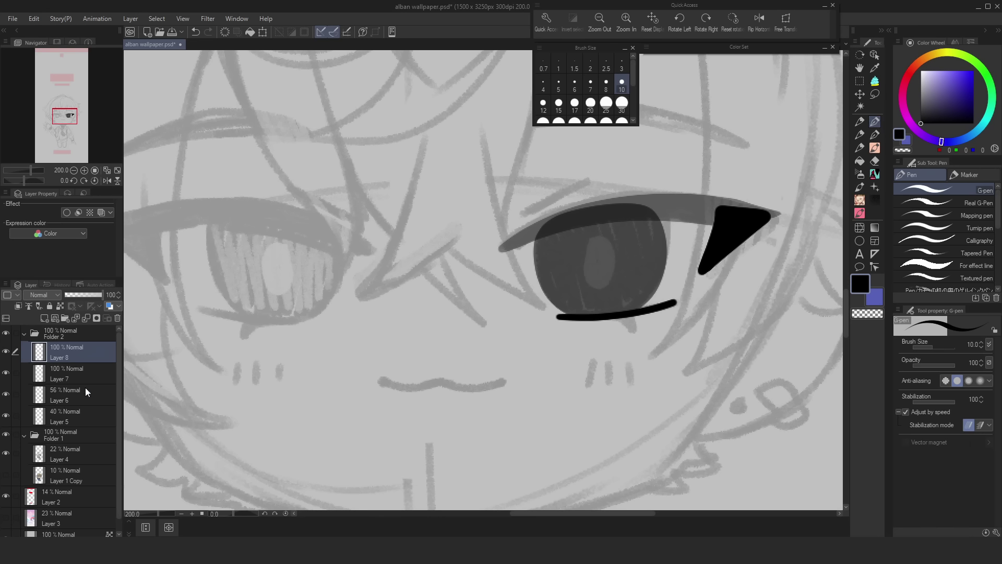
Step: Raise the opacity of the upper lash layer (Layer 5) and the iris layer (Layer 6) to 100%
left_click(85, 414)
left_click_drag(92, 296, 139, 299)
left_click(87, 379)
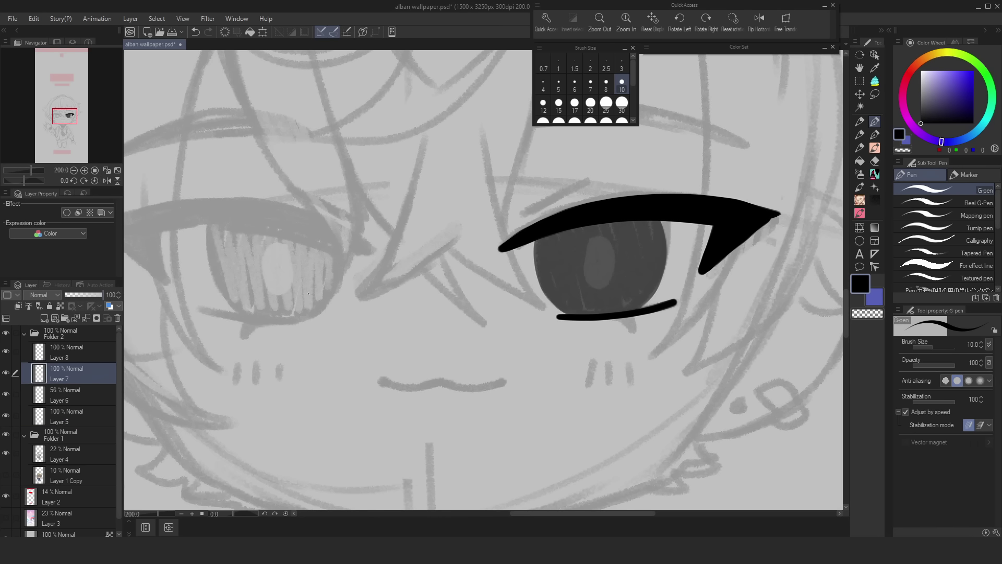
left_click(86, 395)
left_click_drag(81, 295, 103, 296)
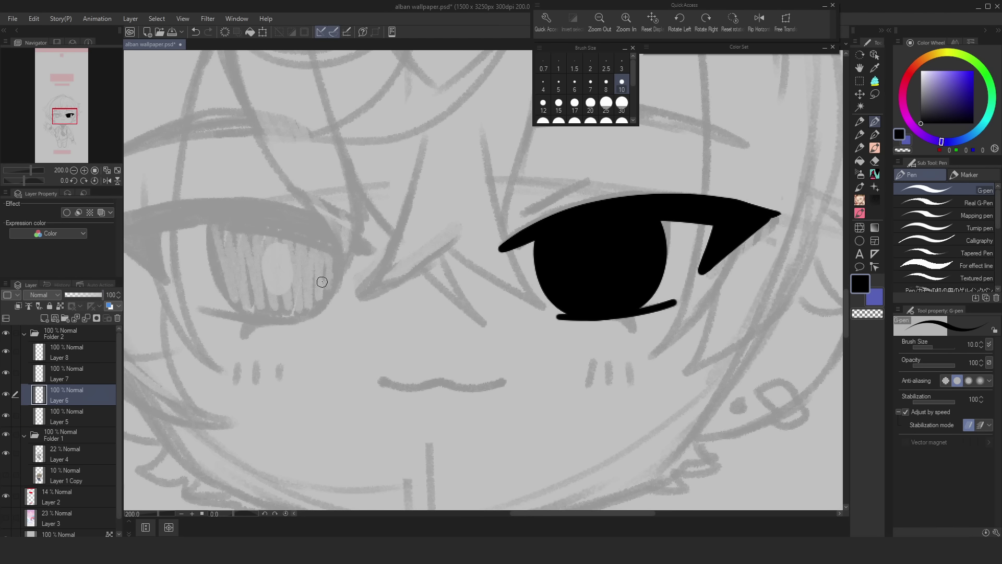
scroll(322, 282, "down", 2)
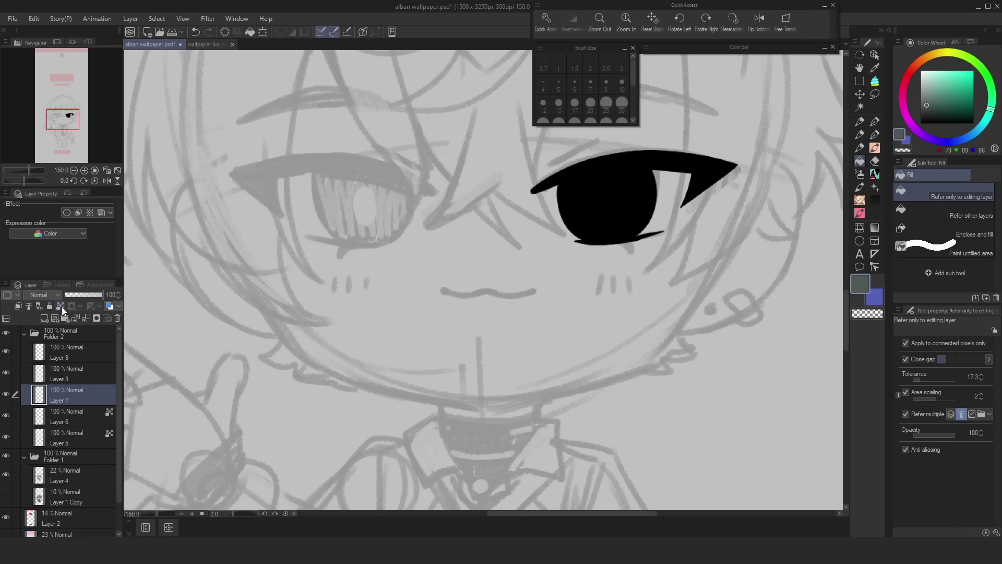
Step: Lock the transparent pixels of Layer 7 and Layer 9
left_click(61, 306)
key("alt+bracketright")
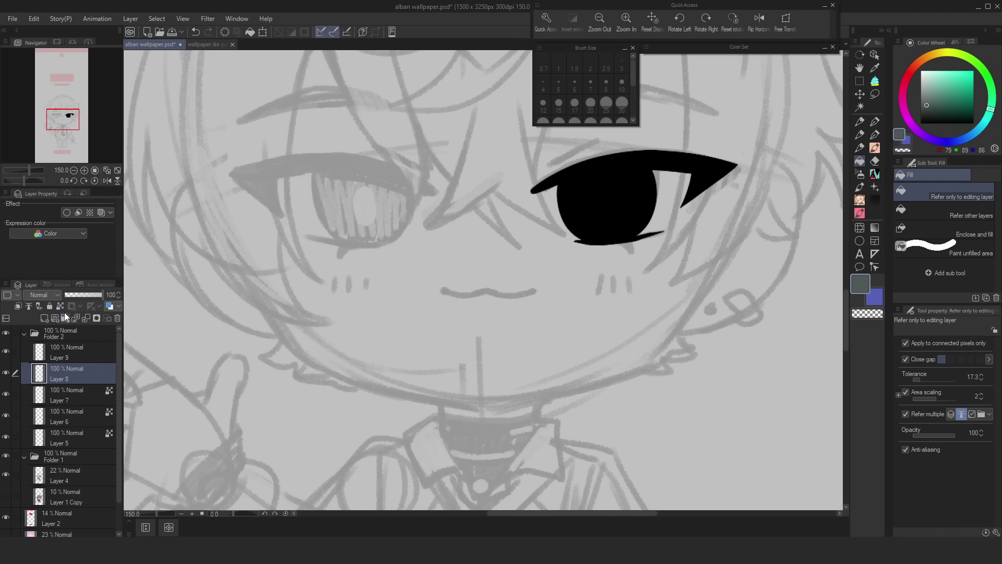
key("alt+bracketright")
Step: Recolour the iris on Layer 6 with the dark grey-green fill (79, 89, 86)
left_click(84, 436)
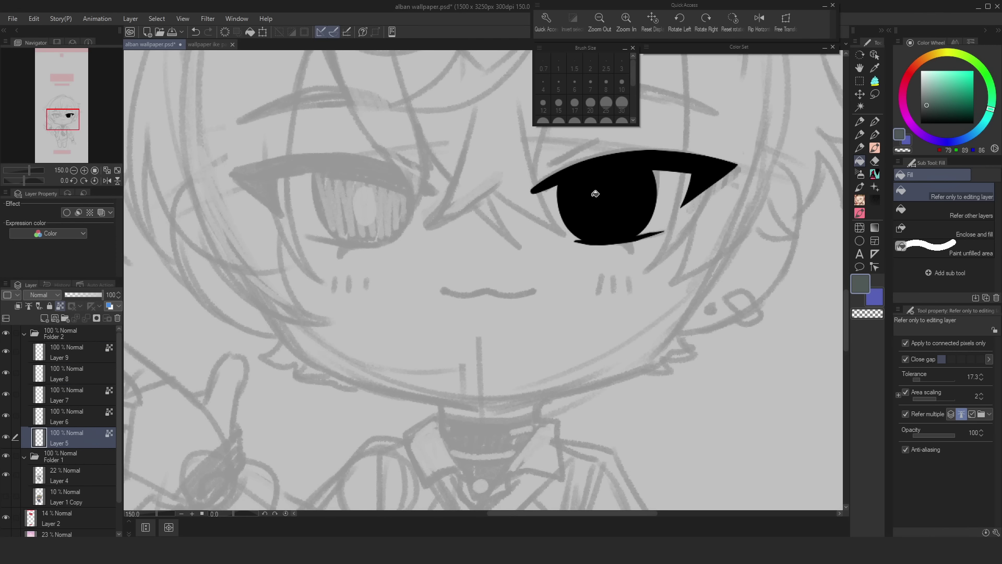
key("alt+bracketright")
right_click(620, 222)
left_click(636, 249)
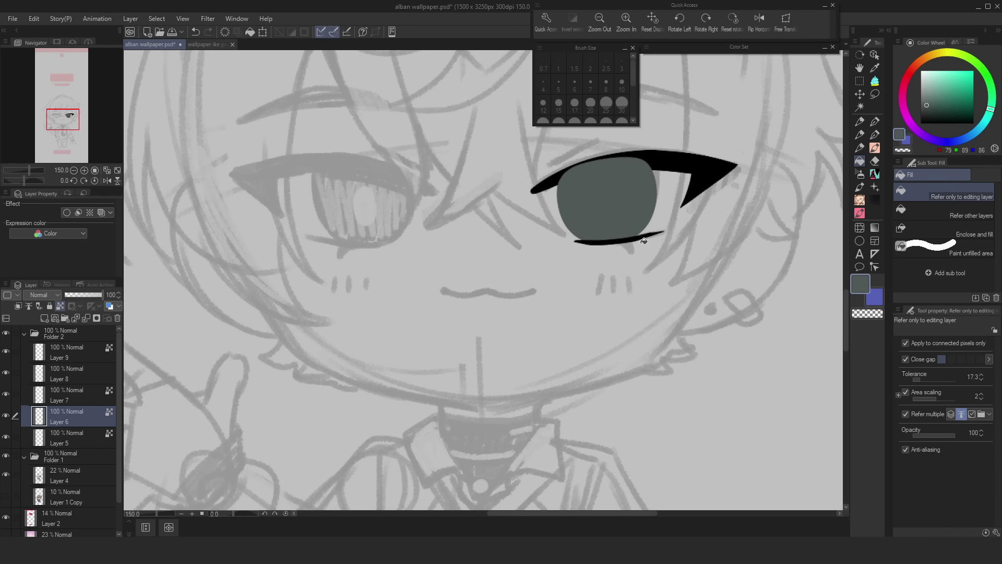
Step: Paint a narrow white pupil and a lighter grey-green ellipse in the lower part of the iris
mouse_move(594, 194)
left_mouse_down()
mouse_move(615, 233)
mouse_move(593, 186)
left_mouse_up()
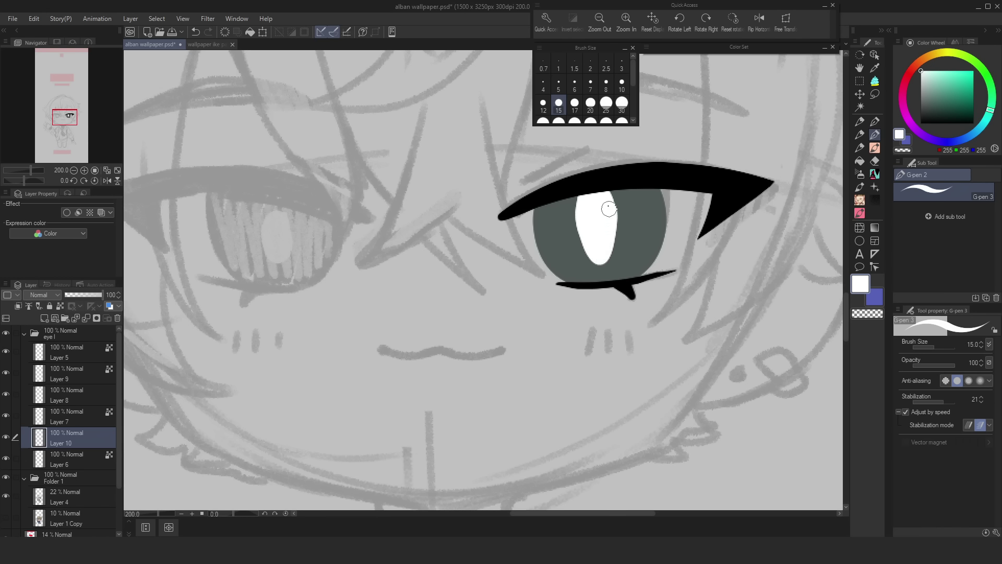
mouse_move(545, 271)
left_mouse_down()
mouse_move(605, 245)
mouse_move(613, 282)
mouse_move(574, 290)
mouse_move(571, 249)
left_mouse_up()
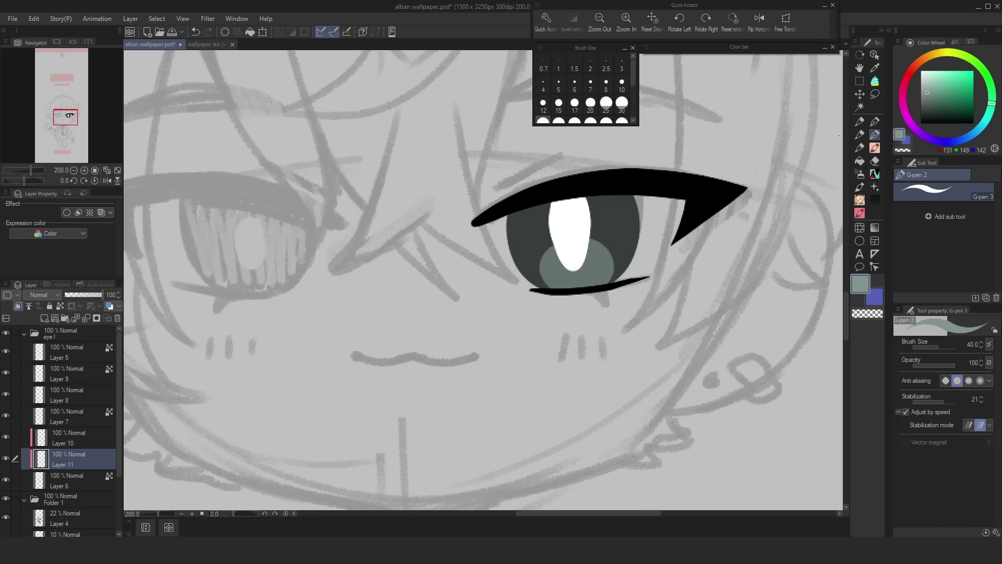
key("ctrl+z")
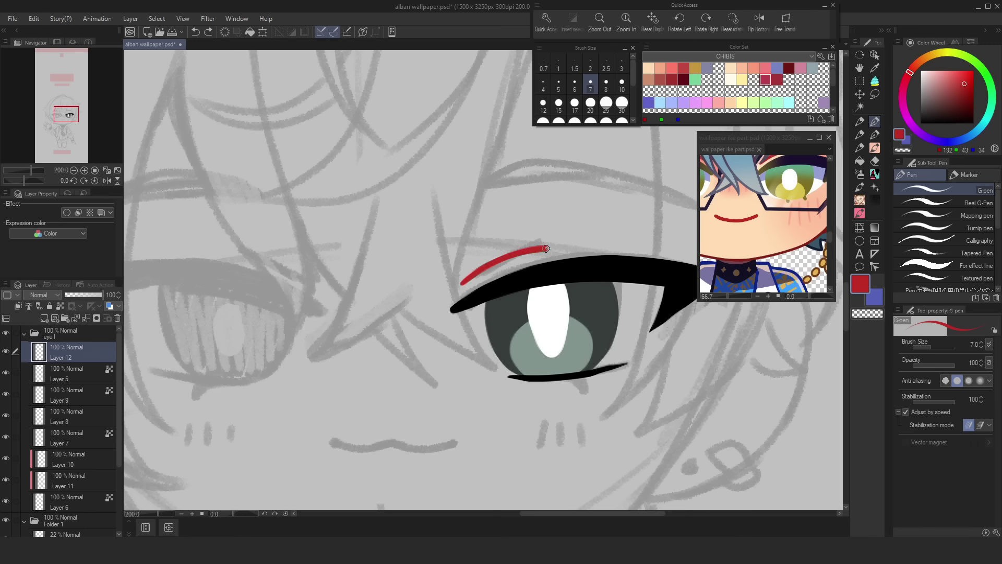
Step: Draw a thin red eyelid crease above the upper lash on Layer 12 with the G-pen at size 8
left_click_drag(546, 248, 552, 246)
key("ctrl+z")
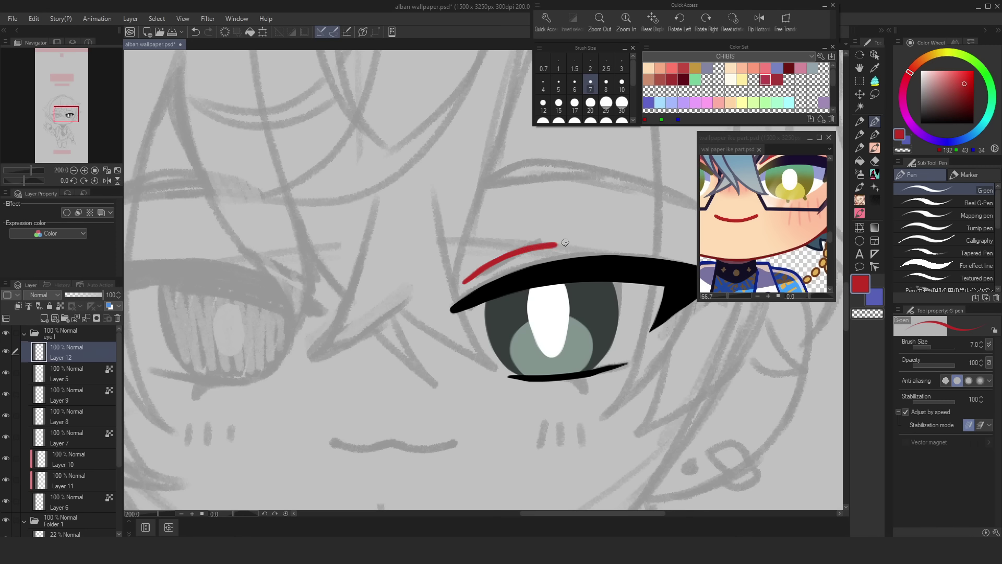
scroll(563, 242, "down", 4)
scroll(568, 245, "up", 3)
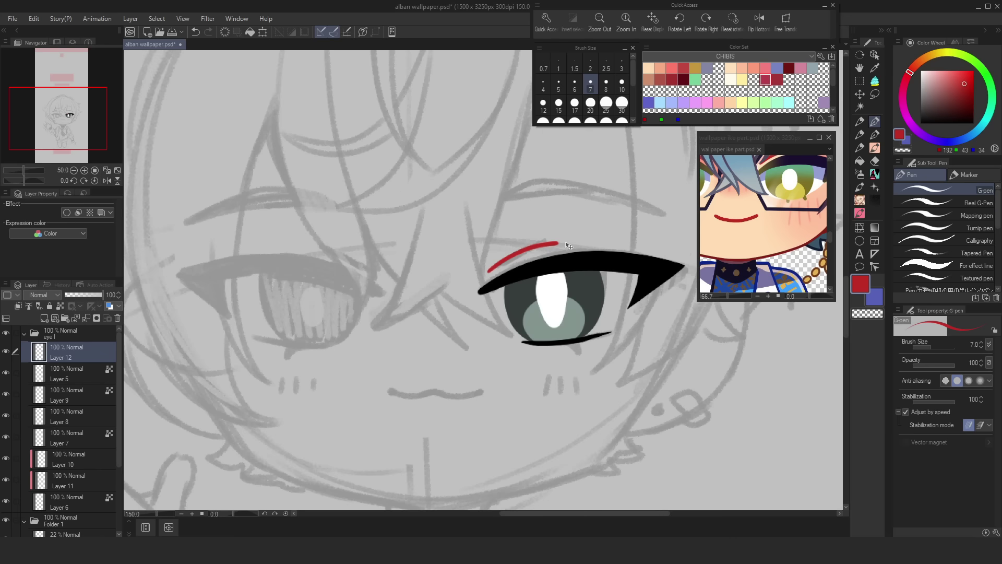
left_click(606, 84)
key("ctrl+z")
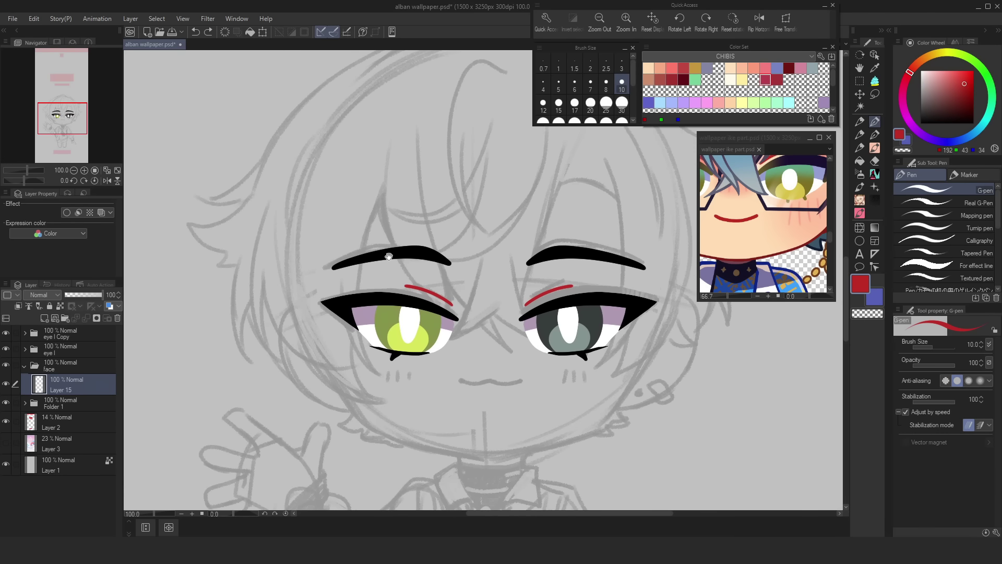
Step: Draw half of the head outline in red and nudge its mirrored copy left to complete the head
key("ctrl+z")
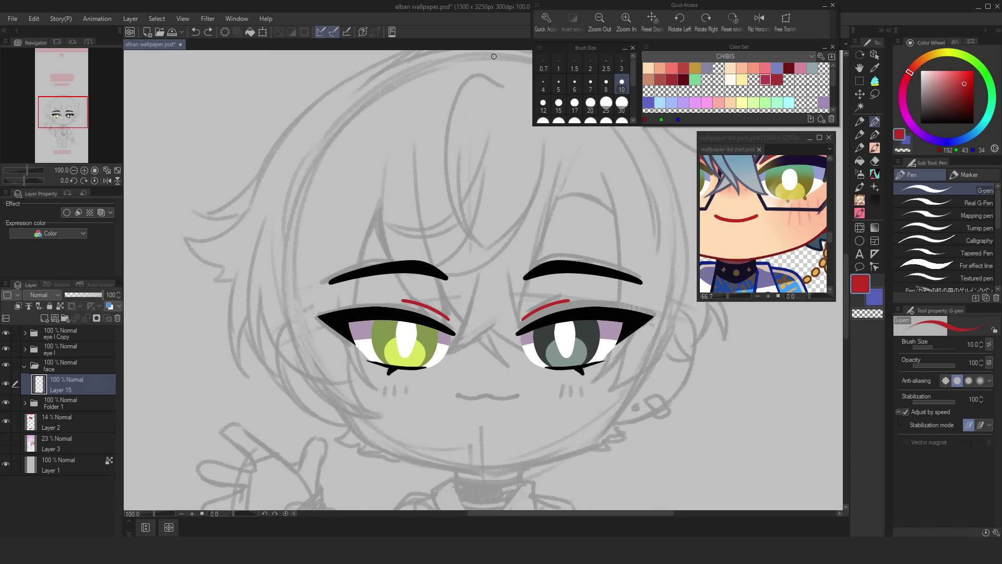
mouse_move(309, 148)
left_mouse_down()
mouse_move(277, 227)
mouse_move(285, 297)
left_mouse_up()
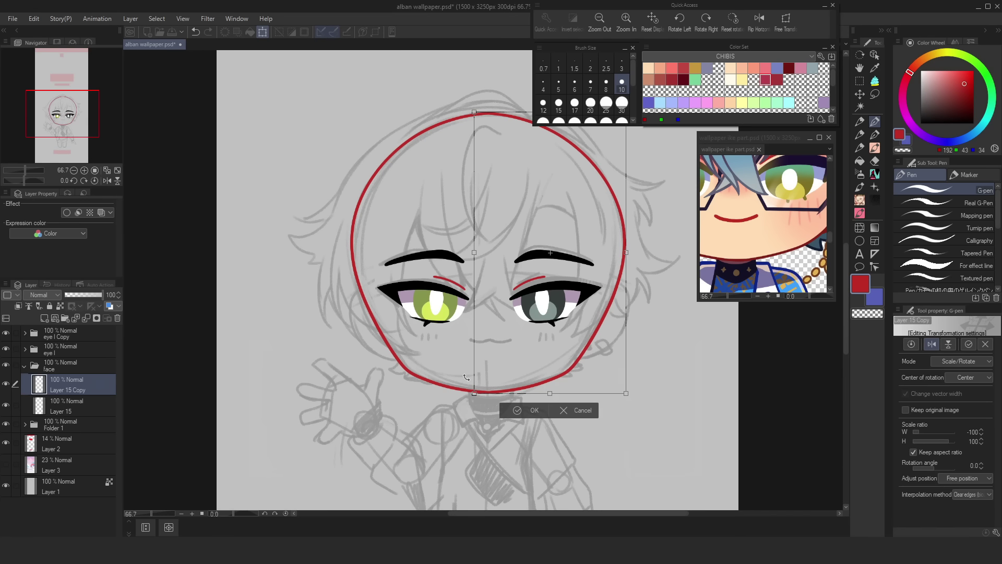
key("Left")
key("Left")
key("Left")
key("Left")
key("Left")
key("Left")
key("Left")
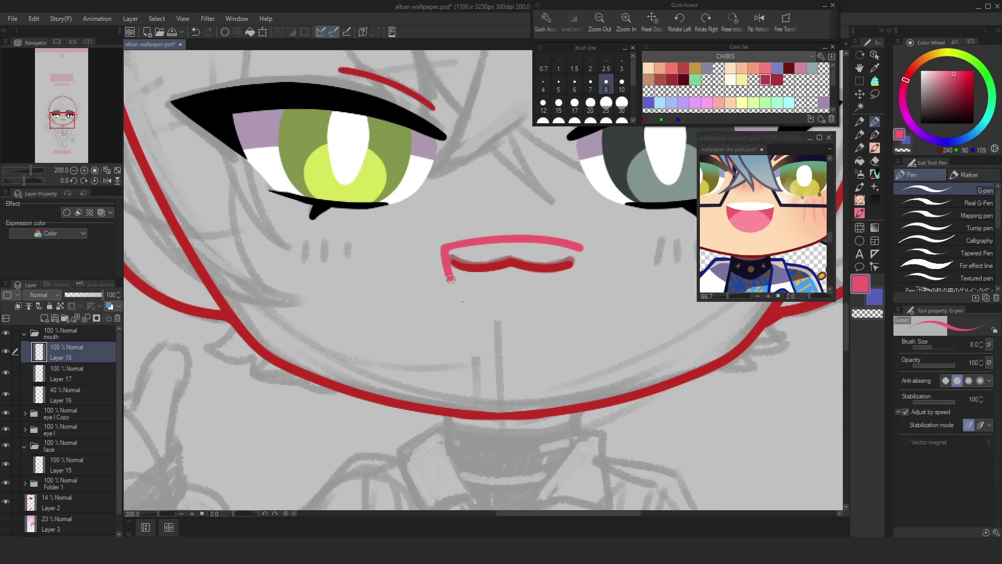
Step: Paint a lighter pink tongue inside the open mouth and move Layer 18 below Layers 17 and 16
key("ctrl+z")
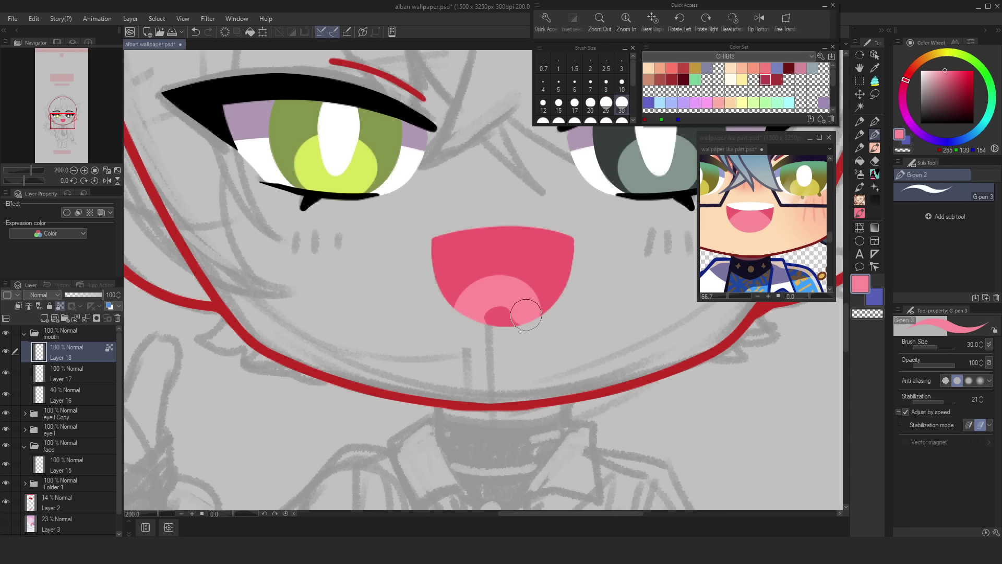
mouse_move(515, 307)
left_mouse_down()
mouse_move(513, 320)
mouse_move(528, 313)
mouse_move(501, 273)
left_mouse_up()
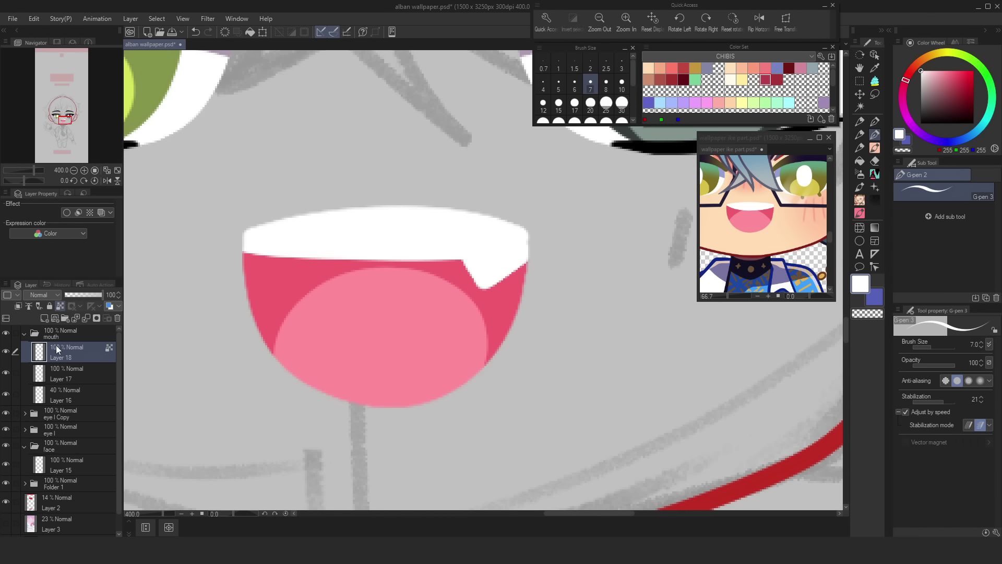
left_click_drag(73, 352, 86, 401)
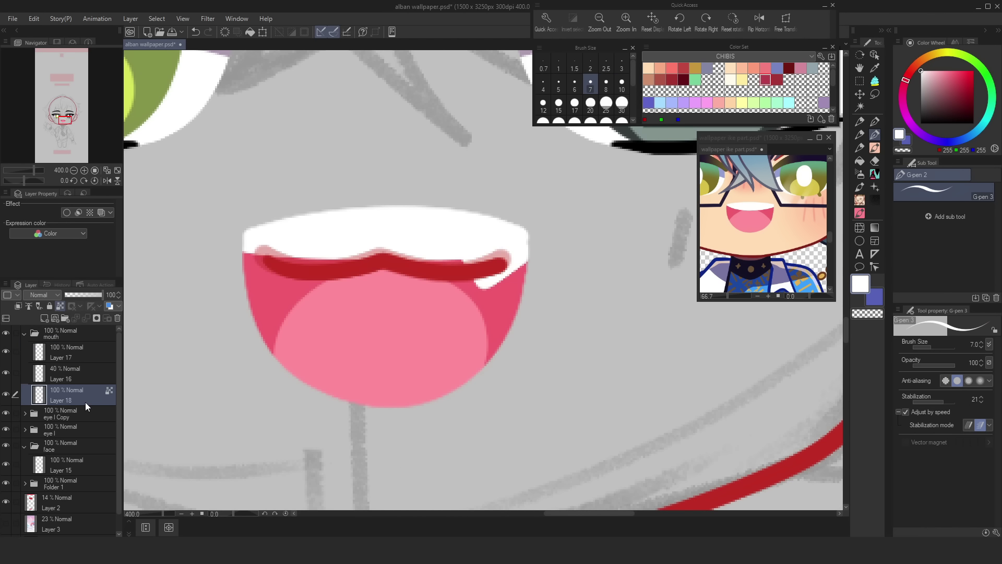
key("ctrl+minus")
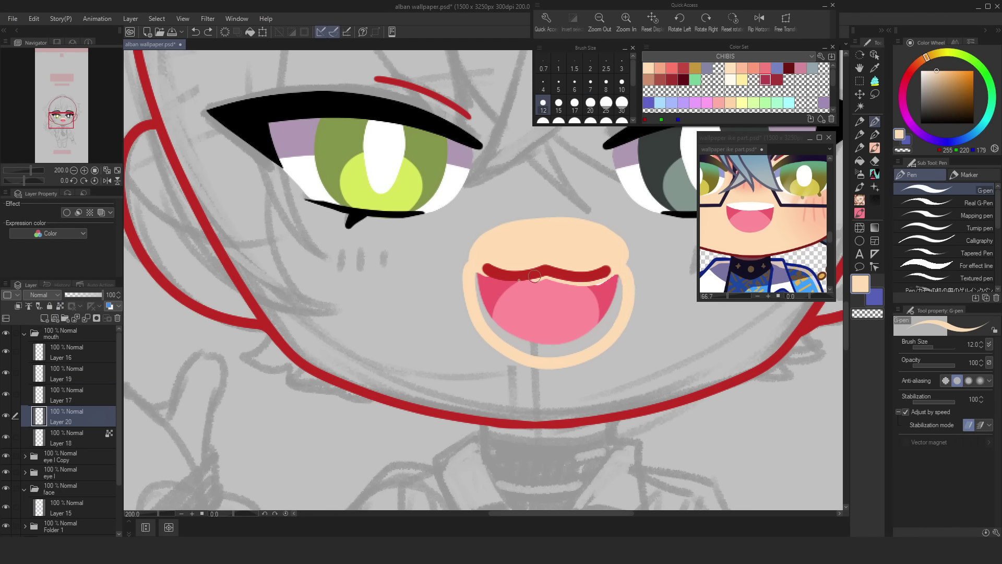
Step: Fill the outlined patch around the mouth on Layer 20 with the skin tone (255, 220, 179)
left_click(860, 161)
left_click(574, 309)
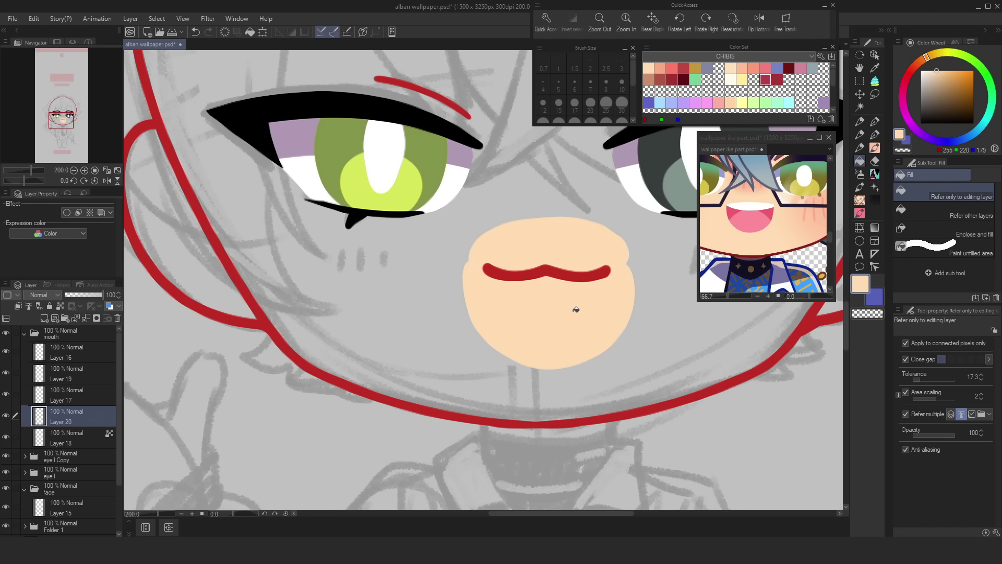
scroll(574, 309, "down", 6)
scroll(574, 310, "up", 4)
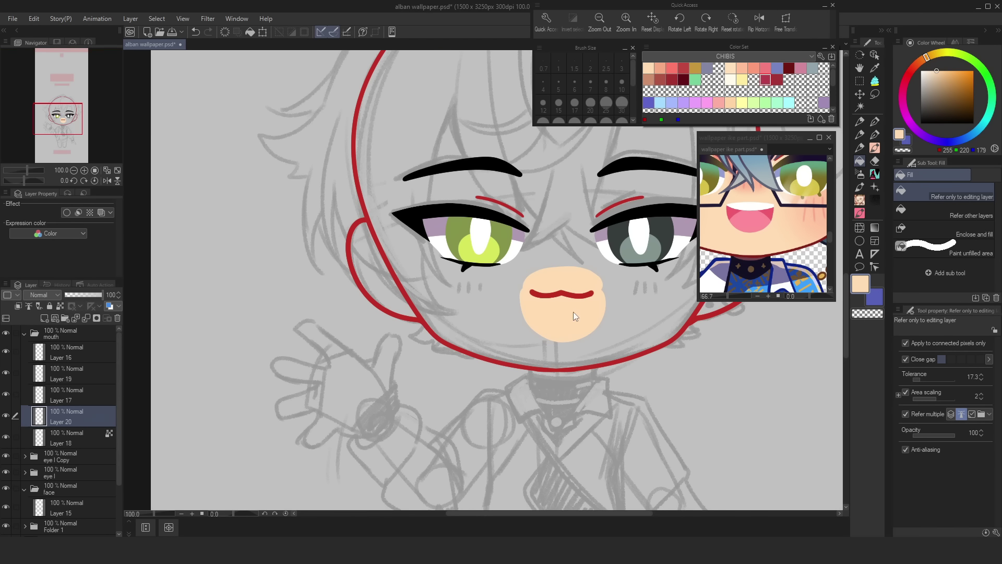
Step: Draw the neck outline and choker bands in black on the neck layer, using pen size 8 for the lower band
left_click_drag(520, 347, 548, 329)
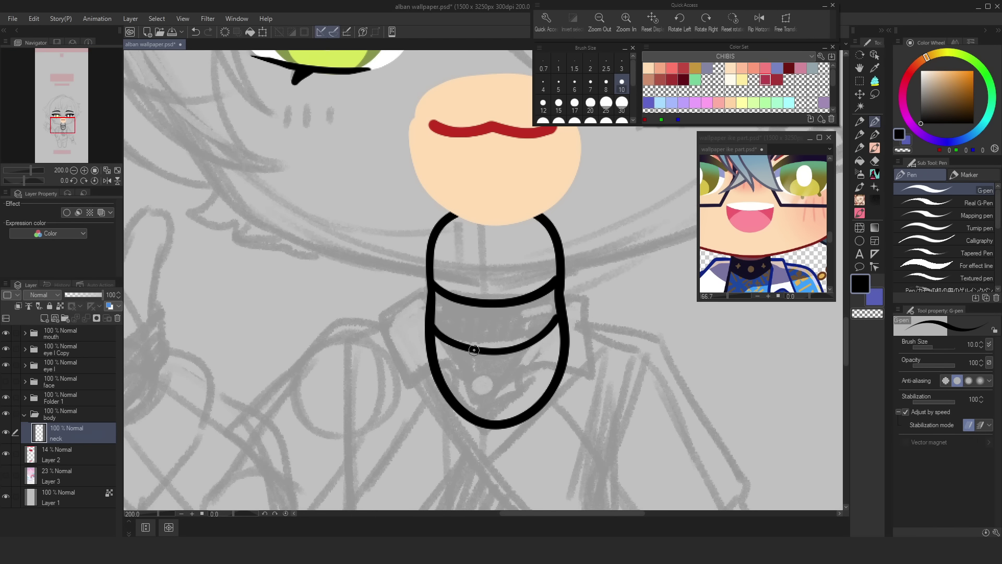
left_click(606, 83)
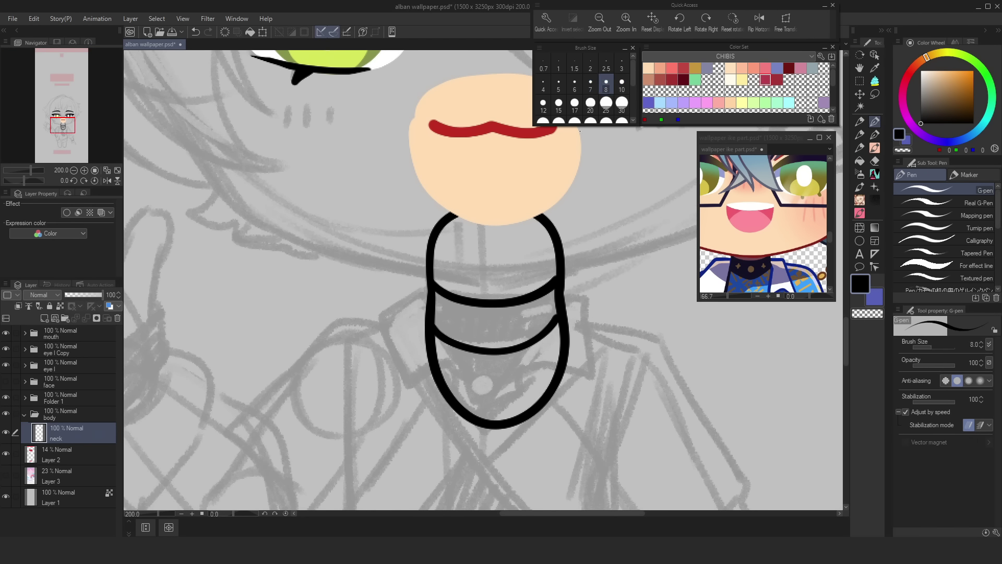
key("ctrl+z")
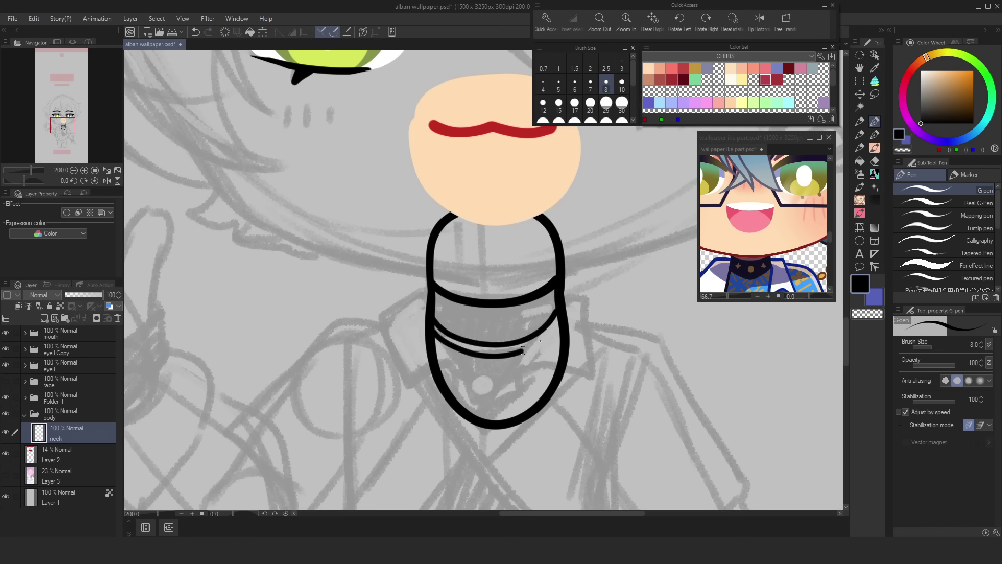
key("ctrl+z")
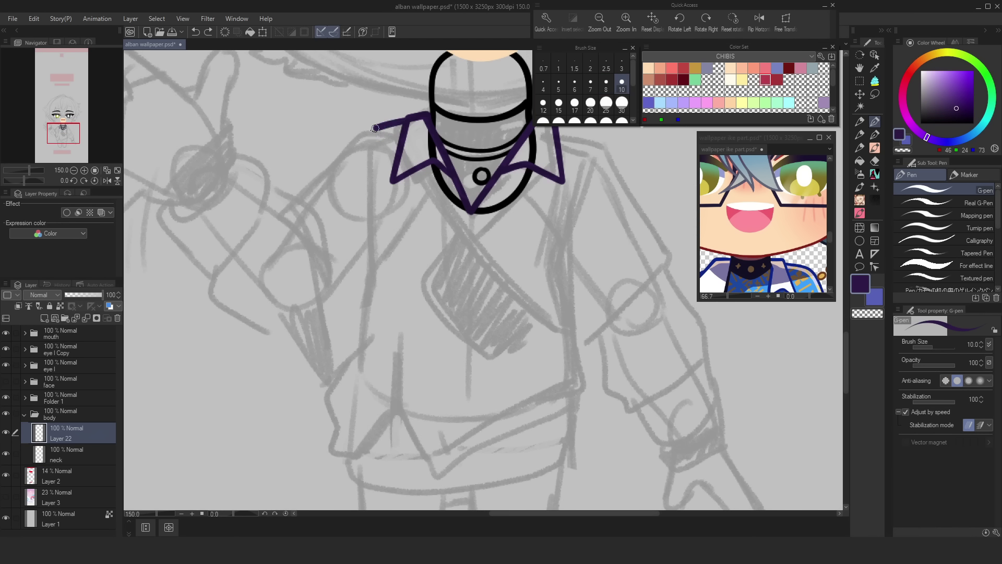
left_click_drag(370, 281, 355, 359)
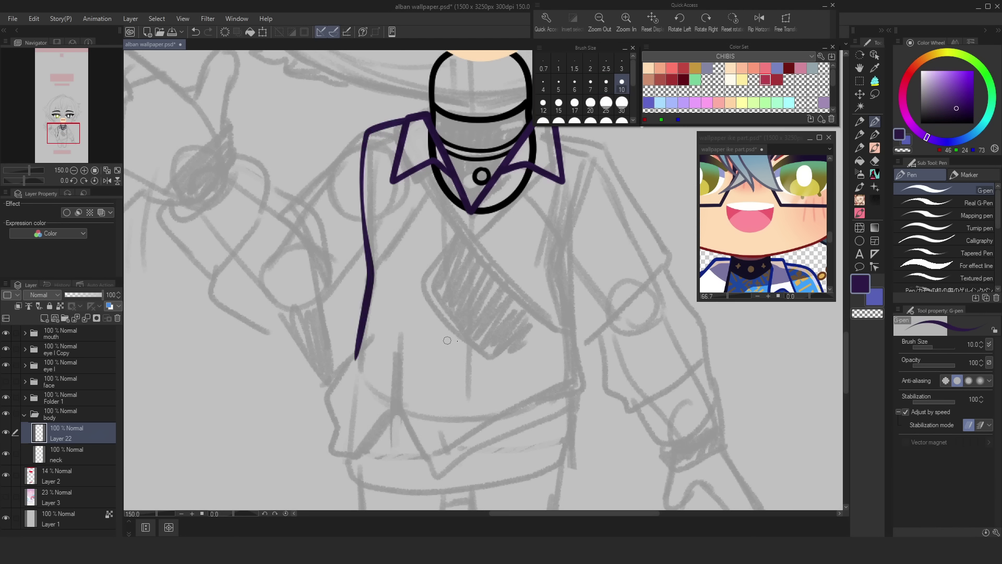
scroll(611, 260, "down", 3)
scroll(595, 284, "up", 3)
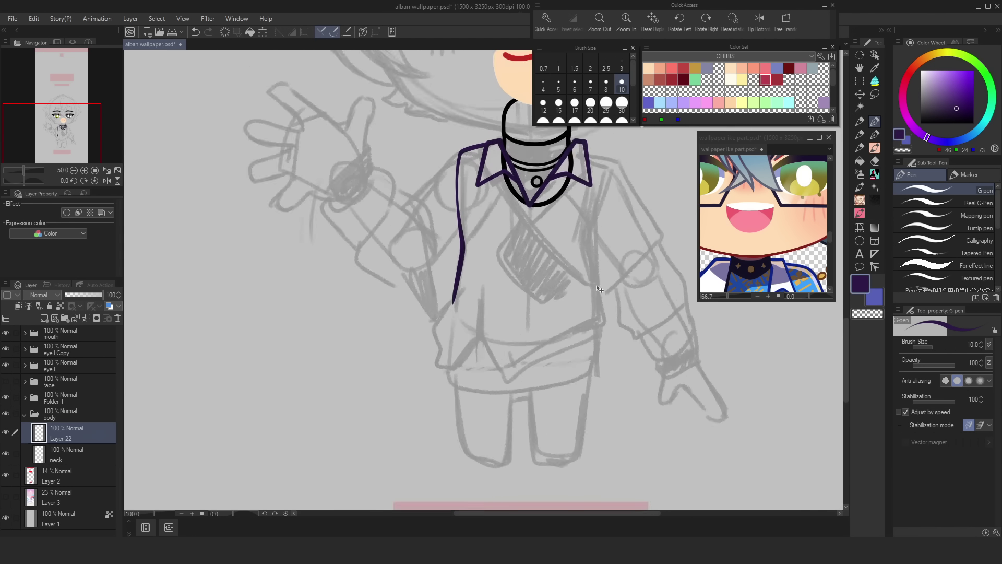
mouse_move(518, 288)
left_mouse_down()
mouse_move(519, 275)
mouse_move(538, 302)
left_mouse_up()
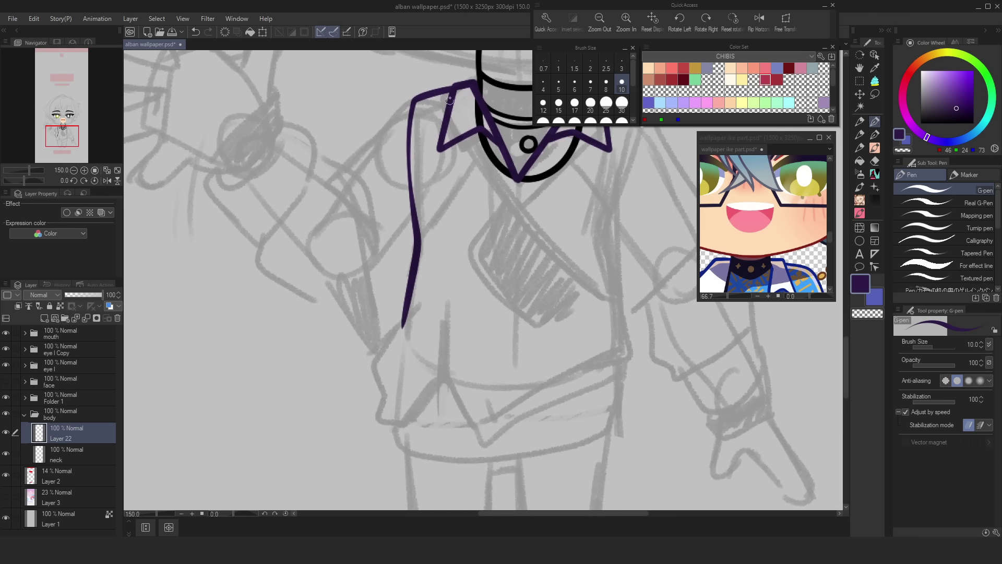
key("ctrl+z")
Step: Draw the left-hand shoulder and side of the shirt and a V-shaped neckline under the collar in dark purple
left_click_drag(398, 109, 395, 194)
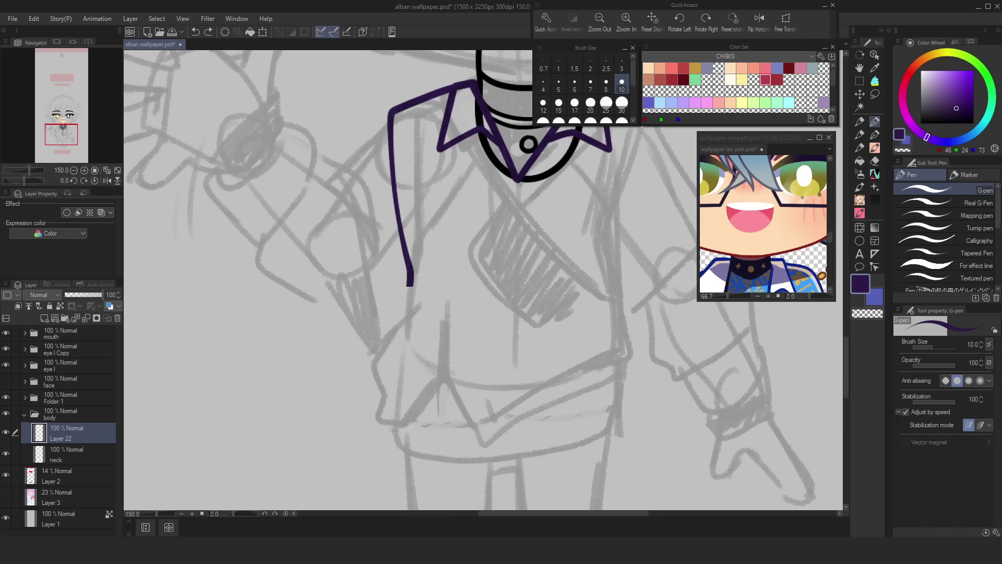
left_click_drag(407, 316, 407, 318)
left_click_drag(594, 260, 518, 287)
left_click_drag(568, 178, 515, 299)
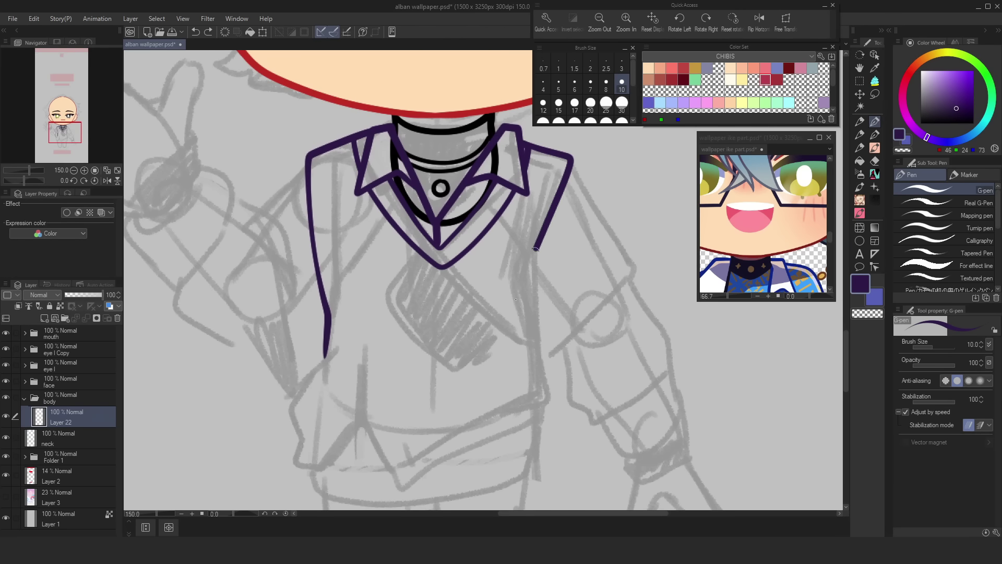
Step: Draw the right-hand shoulder and side of the shirt in dark purple on Layer 22
left_click_drag(535, 249, 501, 329)
key("ctrl+z")
mouse_move(570, 170)
left_mouse_down()
mouse_move(514, 331)
mouse_move(558, 219)
mouse_move(519, 270)
left_mouse_up()
key("ctrl+z")
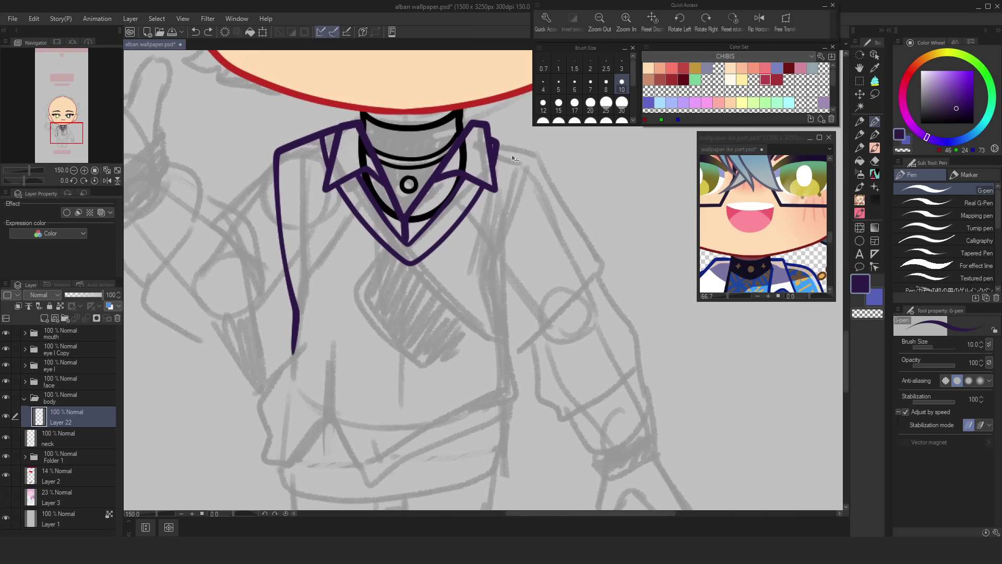
left_click_drag(539, 151, 512, 254)
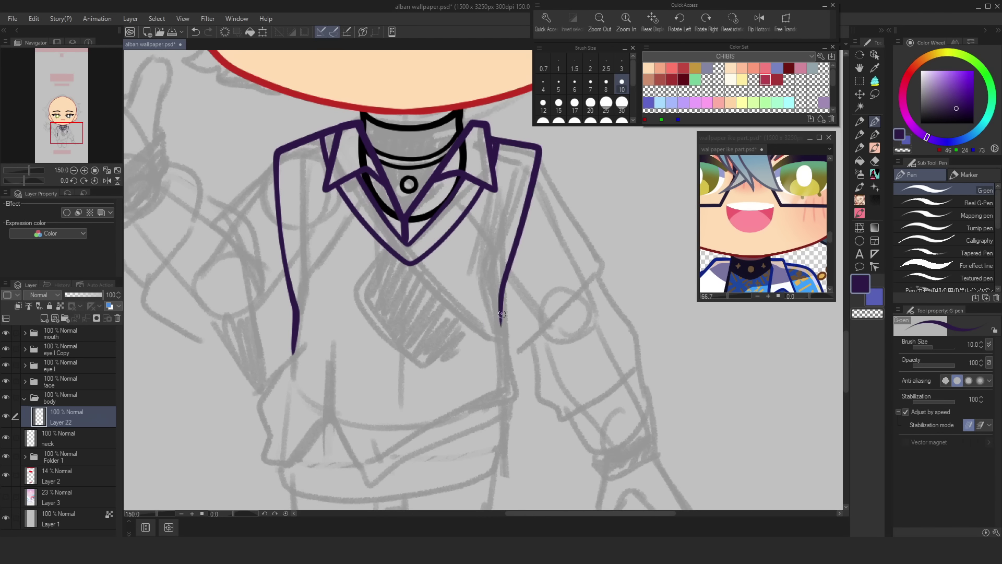
scroll(507, 376, "down", 2)
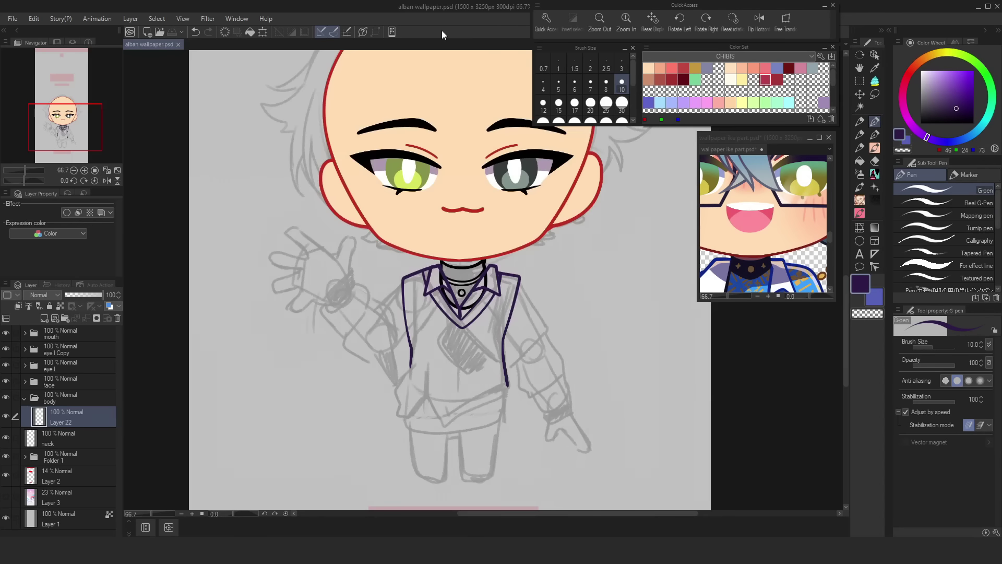
Step: Erase the side lines of the shirt below both shoulders with the Hard eraser at size 30
scroll(446, 395, "up", 2)
scroll(692, 283, "down", 1)
key("e")
left_click_drag(633, 196, 622, 340)
left_click_drag(464, 194, 475, 311)
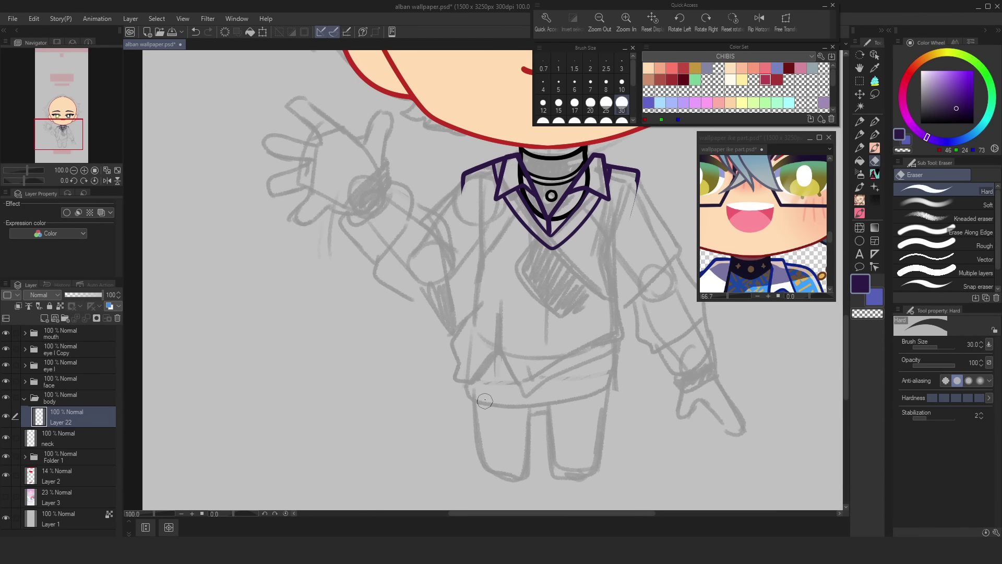
key("p")
left_click_drag(485, 400, 431, 389)
key("ctrl+z")
Step: Redraw the shirt's straight sides, folded waist corners and pointed, slanting lower hem in dark purple
mouse_move(409, 168)
left_mouse_down()
mouse_move(419, 279)
mouse_move(409, 338)
left_mouse_up()
mouse_move(410, 339)
left_mouse_down()
mouse_move(447, 346)
mouse_move(431, 347)
left_mouse_up()
left_click_drag(430, 348, 455, 387)
left_click_drag(455, 387, 544, 326)
scroll(552, 315, "up", 1)
mouse_move(595, 99)
left_mouse_down()
mouse_move(558, 335)
mouse_move(499, 368)
left_mouse_up()
key("ctrl+z")
Step: Add the narrow vertical slit above the hem and the two diagonal seams running from the neckline to the shirt's sides
left_click_drag(424, 407, 458, 412)
left_click_drag(513, 262, 512, 360)
left_click_drag(408, 255, 335, 324)
left_click_drag(525, 258, 573, 323)
scroll(453, 279, "up", 1)
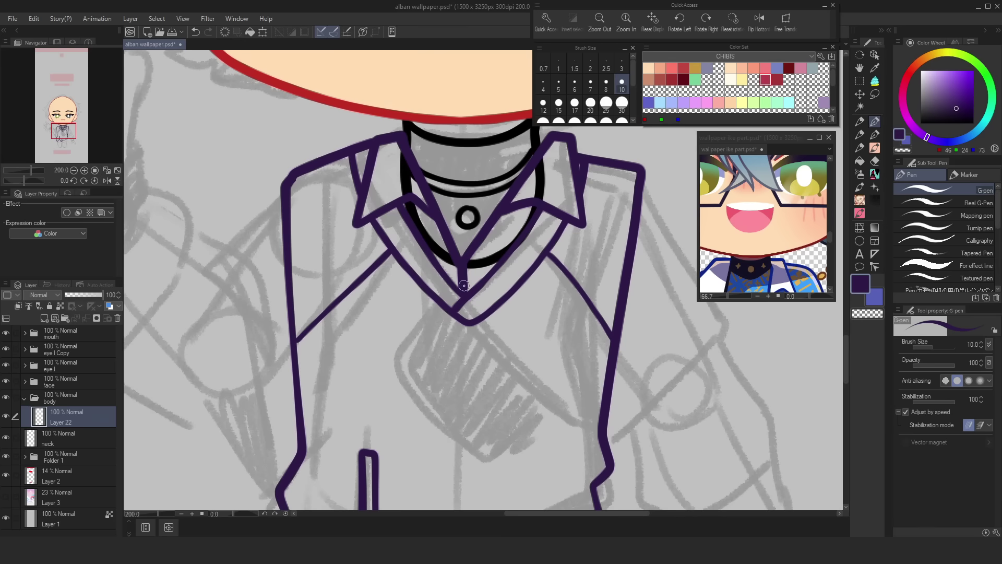
Step: Create Layer 23 and draw the edges of the diagonal chest strap on it in bright violet (114, 0, 255)
left_click(44, 318)
left_click(973, 71)
scroll(480, 261, "down", 1)
left_click_drag(395, 83, 587, 281)
mouse_move(393, 81)
left_mouse_down()
mouse_move(584, 302)
mouse_move(509, 172)
left_mouse_up()
Step: Draw the pouch and the hanging strap end along the chest strap in bright violet, and save the file
left_click_drag(418, 295, 537, 268)
left_click_drag(538, 268, 509, 228)
mouse_move(440, 323)
left_mouse_down()
mouse_move(480, 291)
mouse_move(525, 263)
left_mouse_up()
left_click_drag(522, 209, 574, 313)
left_click_drag(470, 240, 501, 292)
left_click_drag(430, 221, 426, 288)
mouse_move(426, 288)
left_mouse_down()
mouse_move(453, 235)
mouse_move(441, 288)
left_mouse_up()
key("c")
left_click_drag(430, 220, 442, 236)
key("c")
left_click_drag(522, 292, 467, 294)
key("ctrl+s")
Step: Reposition the violet strap and pouch line art over the shirt with Move and a free transform
scroll(485, 282, "down", 2)
scroll(485, 334, "up", 2)
left_click_drag(590, 375, 600, 338)
scroll(490, 367, "down", 1)
key("k")
left_click_drag(685, 347, 675, 353)
key("ctrl+t")
left_click_drag(561, 264, 572, 264)
left_click(478, 371)
scroll(481, 369, "down", 2)
scroll(481, 369, "up", 2)
left_click(874, 121)
scroll(584, 243, "up", 2)
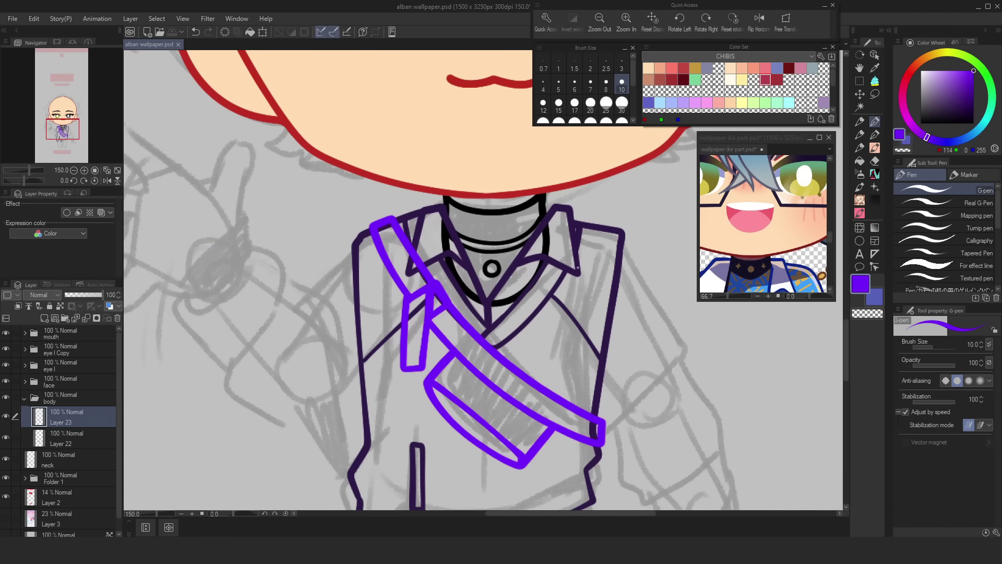
Step: Hide Layer 23, erase the left-hand collar flap on Layer 22, and extend the dark purple neckline band up to the shoulder
left_click(66, 438)
left_click(573, 241, "alt")
key("c")
left_click(6, 416)
key("ctrl+z")
left_click_drag(355, 219, 383, 266)
key("c")
mouse_move(373, 203)
left_mouse_down()
mouse_move(396, 267)
mouse_move(370, 282)
left_mouse_up()
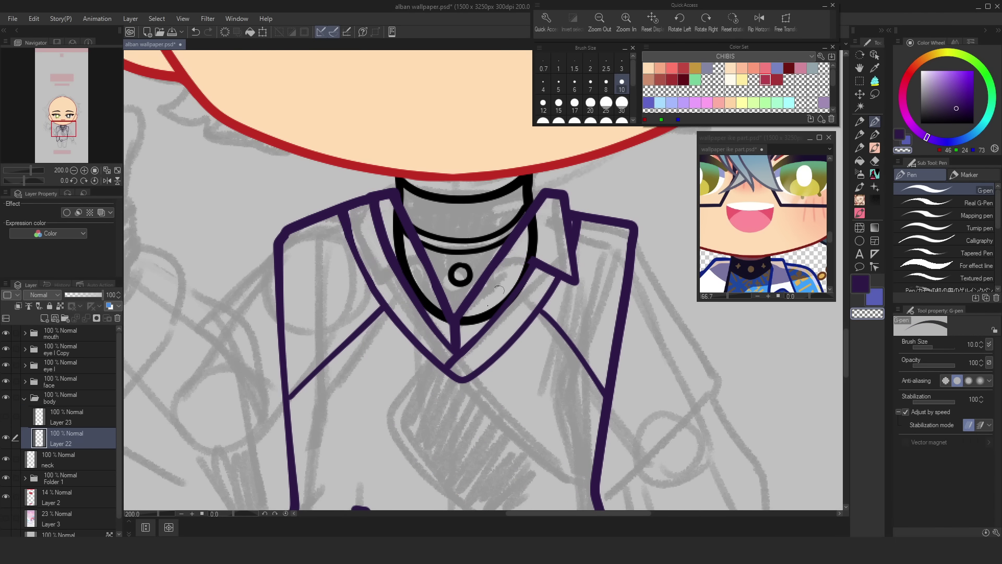
Step: Erase the right-hand collar flap on Layer 22 and complete the neckline band on that side
left_click_drag(560, 201, 533, 259)
left_click_drag(540, 261, 574, 281)
left_click_drag(568, 241, 550, 293)
key("c")
key("c")
Step: Show Layer 23 again, adjust the position of the line art with a transform, and save the file
scroll(569, 221, "down", 4)
scroll(521, 292, "up", 3)
left_click(6, 416)
key("ctrl+t")
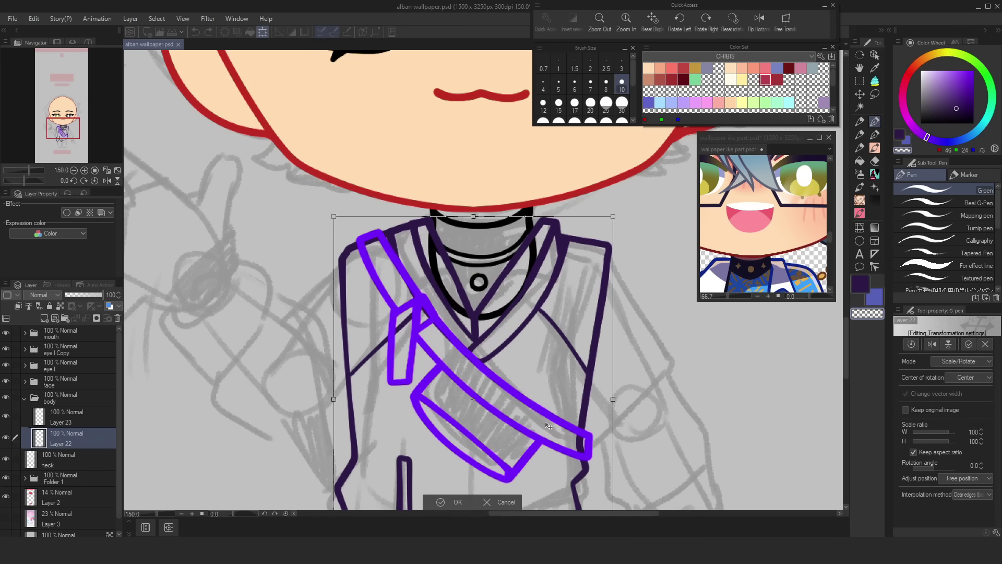
left_click(66, 416)
key("ctrl+s")
Step: Draw a cyan (0, 211, 255) collar flap on new Layer 24 and place a horizontally flipped copy on the other side of the neck
left_click(45, 317)
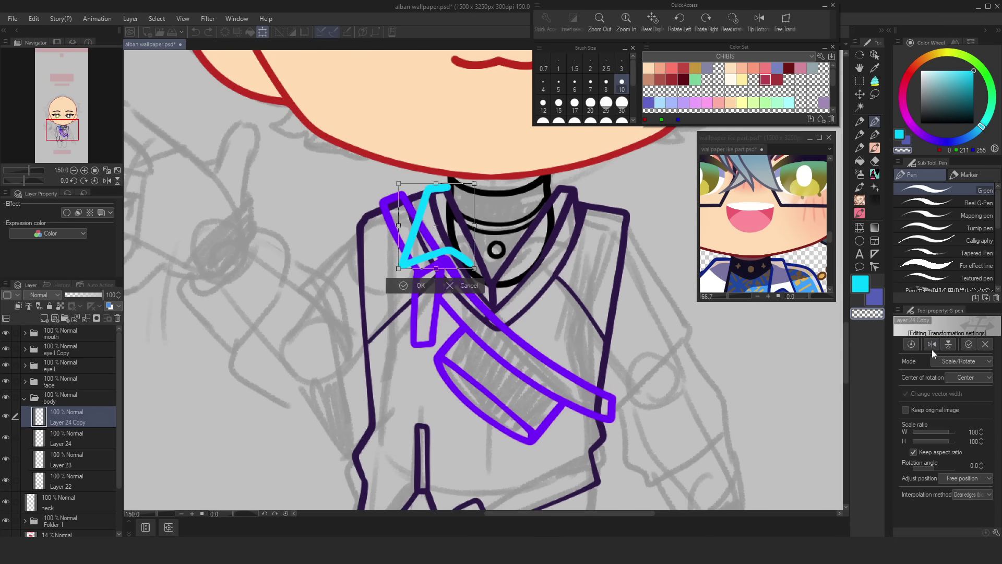
mouse_move(428, 230)
left_mouse_down()
mouse_move(587, 250)
mouse_move(581, 258)
left_mouse_up()
left_click(549, 283)
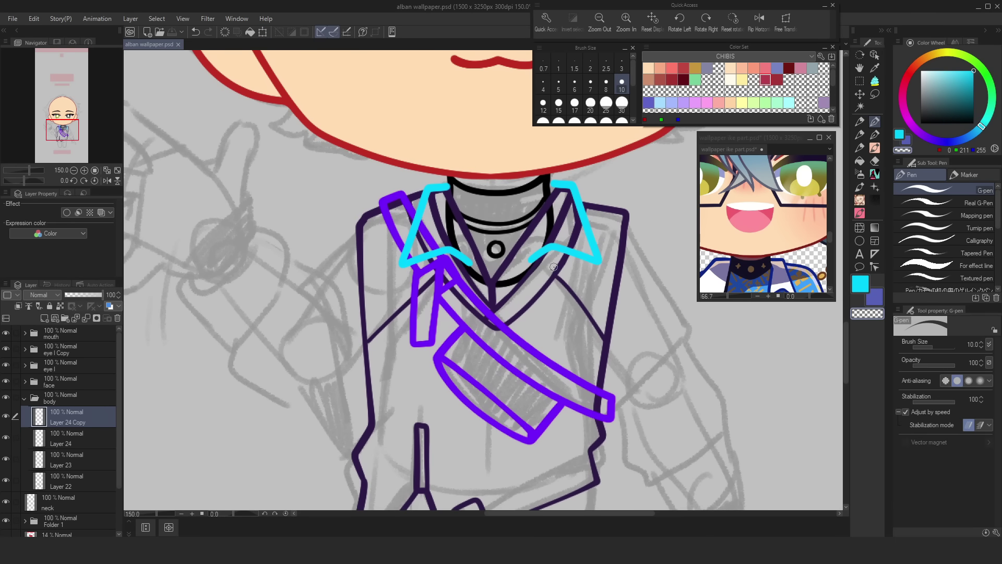
Step: Redraw the inner V neckline edge on Layer 22 in dark purple (46, 24, 73), and save the file
scroll(560, 199, "up", 3)
left_click(576, 221, "ctrl+shift")
left_click(577, 222, "alt")
left_click_drag(502, 277, 554, 182)
scroll(543, 221, "down", 5)
key("ctrl+s")
scroll(485, 270, "up", 2)
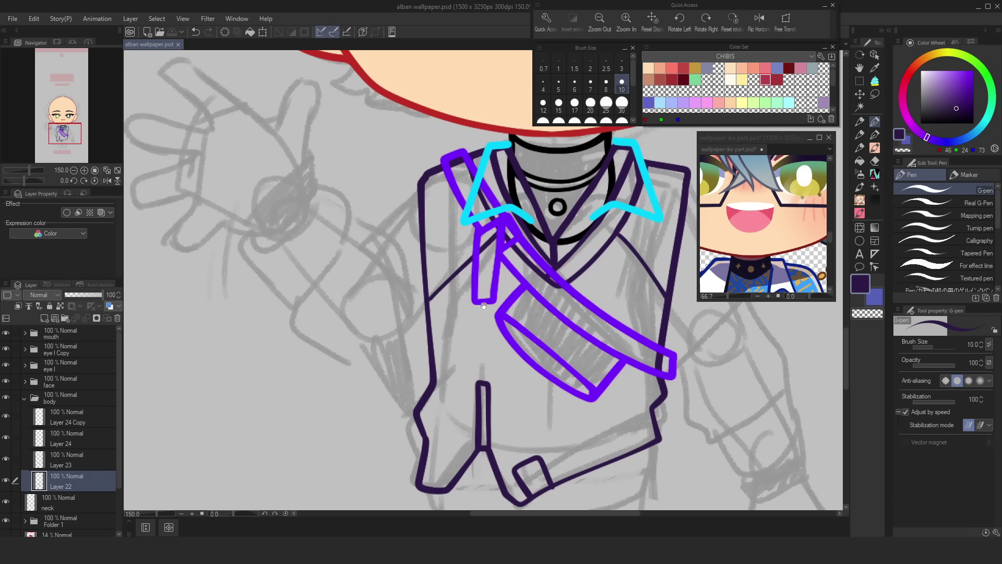
Step: Create Layer 25 at the bottom of the body folder and set the drawing colour to dark blue (7, 0, 144)
left_click(66, 417)
left_click(44, 318)
left_click_drag(618, 408, 418, 328)
left_click(945, 142)
left_click(973, 94)
left_click_drag(66, 417, 67, 511)
left_click_drag(486, 95, 558, 219)
key("ctrl+z")
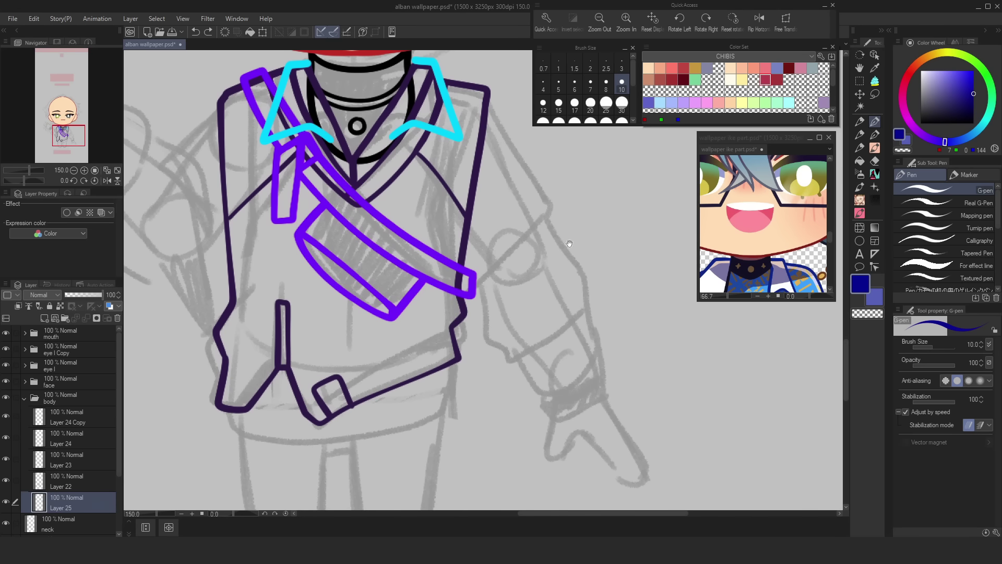
Step: Draw the lowered arm's layered sleeve, cuff and gloved hand in dark blue on Layer 25, and save the file
left_click_drag(487, 94, 578, 223)
left_click_drag(594, 260, 510, 246)
left_click_drag(503, 200, 533, 292)
left_click_drag(416, 256, 533, 293)
mouse_move(449, 325)
left_mouse_down()
mouse_move(517, 354)
mouse_move(540, 300)
left_mouse_up()
scroll(481, 366, "up", 1)
left_click_drag(481, 290, 626, 368)
scroll(632, 363, "down", 5)
key("ctrl+s")
Step: Draw the shorts and both legs below the shirt hem in dark purple, and save the file
scroll(593, 369, "up", 4)
left_click_drag(353, 301, 387, 330)
key("ctrl+z")
left_click_drag(460, 306, 584, 304)
left_click_drag(575, 253, 584, 302)
mouse_move(352, 301)
left_mouse_down()
mouse_move(457, 323)
mouse_move(449, 272)
mouse_move(547, 235)
left_mouse_up()
left_click_drag(338, 240, 436, 245)
scroll(470, 365, "down", 2)
key("ctrl+s")
Step: Create Layer 26 above Layer 25 and set the drawing colour to a dark magenta
left_click(73, 333)
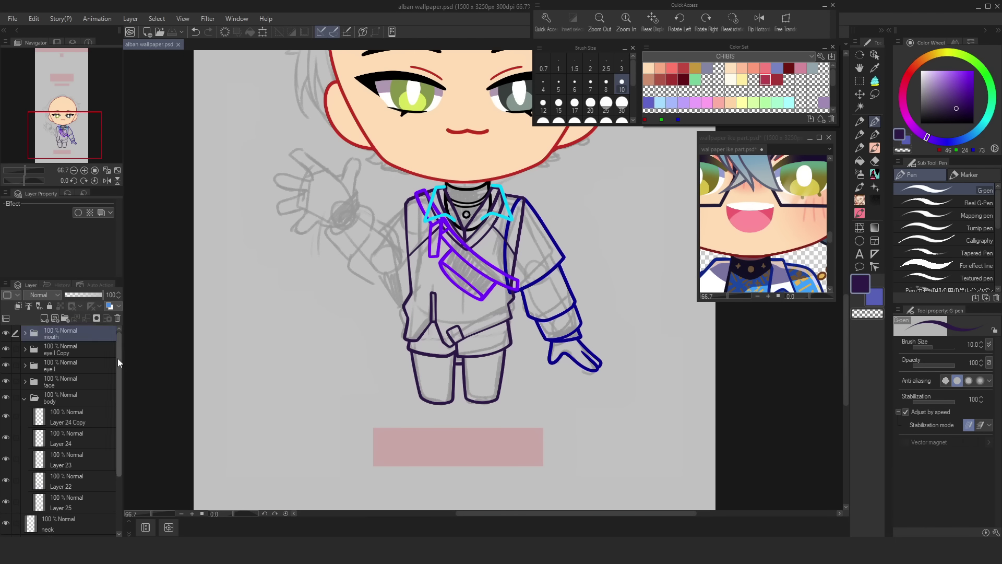
left_click_drag(118, 358, 118, 389)
left_click(66, 456)
left_click(44, 318)
scroll(146, 286, "up", 2)
left_click(967, 91)
left_click_drag(952, 138, 908, 118)
Step: Outline the raised arm's upper sleeve in magenta on Layer 26, and save the file
scroll(502, 181, "down", 4)
scroll(502, 180, "up", 4)
left_click_drag(523, 177, 418, 348)
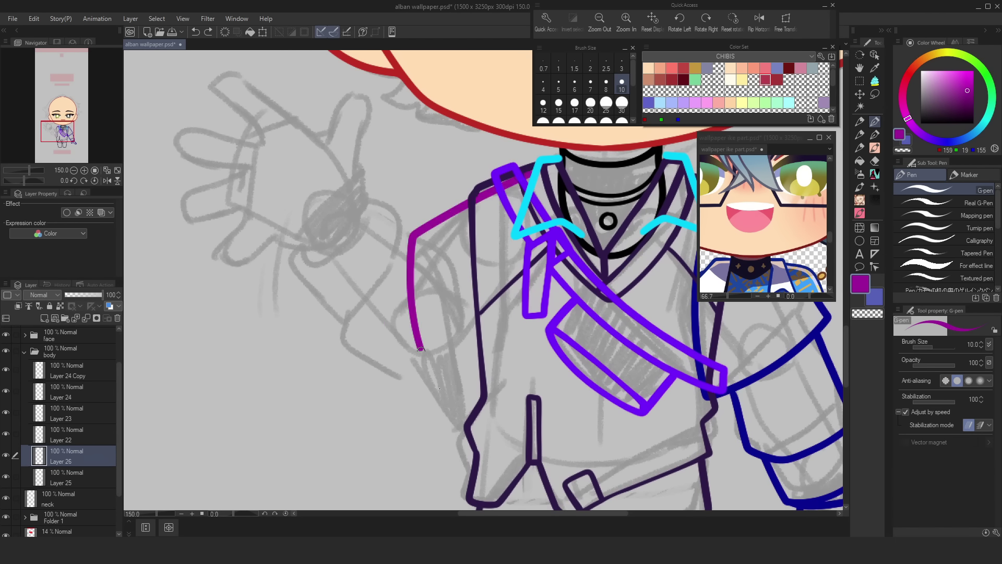
left_click_drag(443, 392, 568, 331)
scroll(521, 176, "down", 1)
key("ctrl+s")
scroll(519, 176, "down", 2)
scroll(519, 176, "down", 2)
scroll(491, 260, "up", 3)
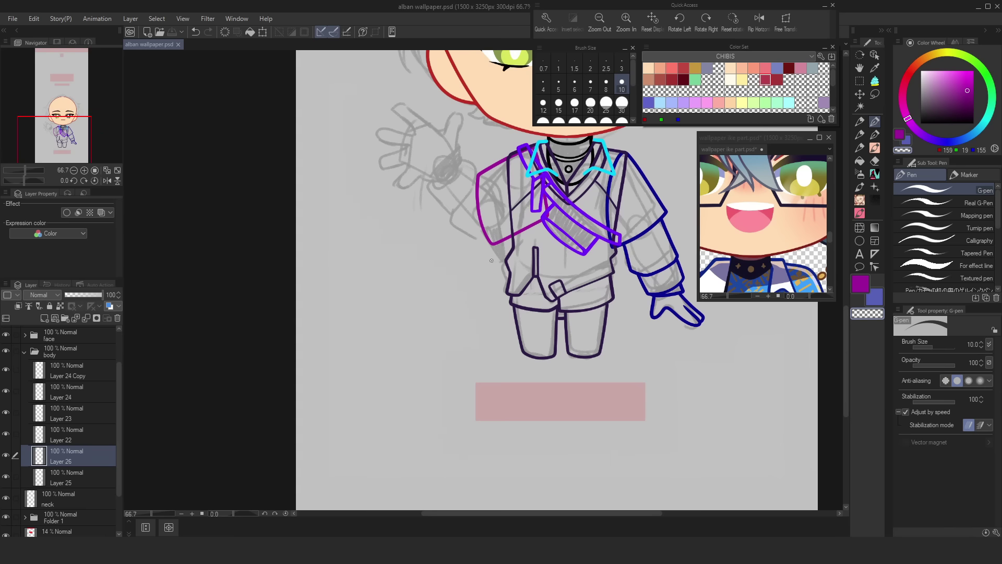
Step: Examine the whole reference character in wallpaper ike part.psd for the raised arm and sleeve design
left_click_drag(492, 261, 378, 401)
left_click(752, 138)
left_click(5, 333)
left_click(6, 333)
scroll(806, 237, "down", 3)
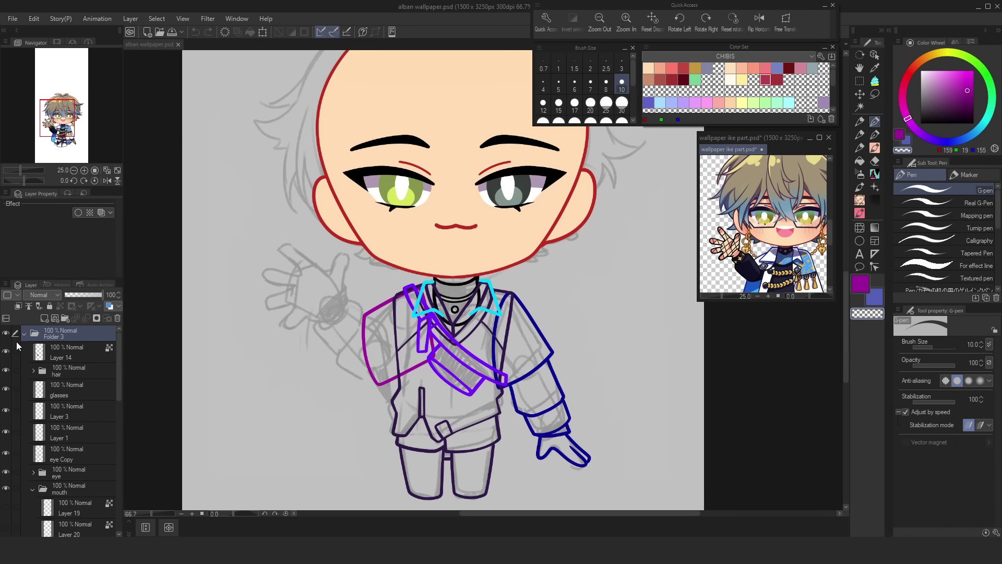
left_click(372, 481)
Step: Rework the magenta upper sleeve on Layer 26 with a long oval opening along its outer edge
scroll(372, 481, "up", 1)
key("Delete")
key("c")
key("ctrl+z")
left_click_drag(430, 199, 375, 226)
left_click_drag(377, 365, 377, 363)
scroll(384, 321, "down", 3)
mouse_move(377, 364)
left_mouse_down()
mouse_move(443, 261)
mouse_move(416, 365)
left_mouse_up()
scroll(367, 306, "up", 3)
scroll(402, 324, "down", 2)
scroll(410, 336, "up", 2)
key("ctrl+t")
left_click(414, 413)
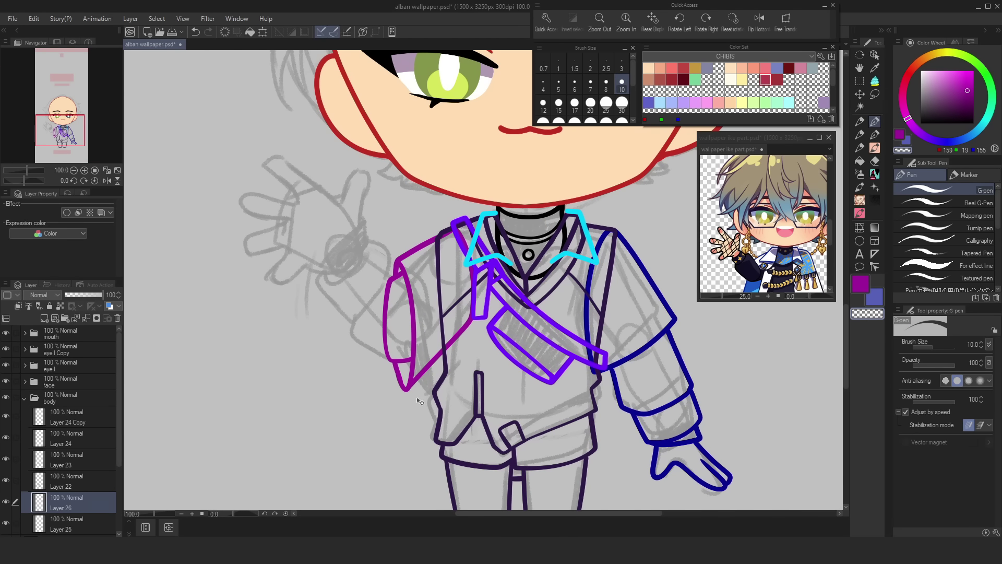
Step: Collapse the body folder and create a layer folder named arm with new Layer 27 inside it
left_click(24, 398)
left_click(65, 317)
double_click(60, 337)
type("arm")
left_click(44, 318)
Step: Outline the raised open hand with its spread fingers in bright green on Layer 27, following the grey sketch
left_click_drag(428, 213, 499, 265)
mouse_move(454, 289)
left_mouse_down()
mouse_move(485, 269)
mouse_move(510, 326)
left_mouse_up()
left_click_drag(504, 246, 453, 257)
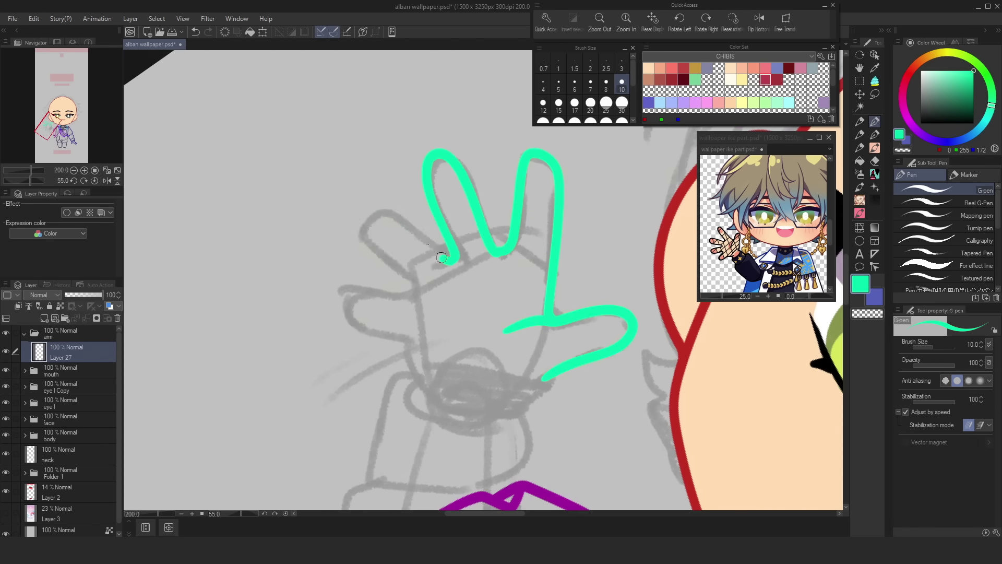
left_click_drag(432, 207, 427, 365)
mouse_move(446, 253)
left_mouse_down()
mouse_move(591, 243)
mouse_move(492, 278)
left_mouse_up()
key("c")
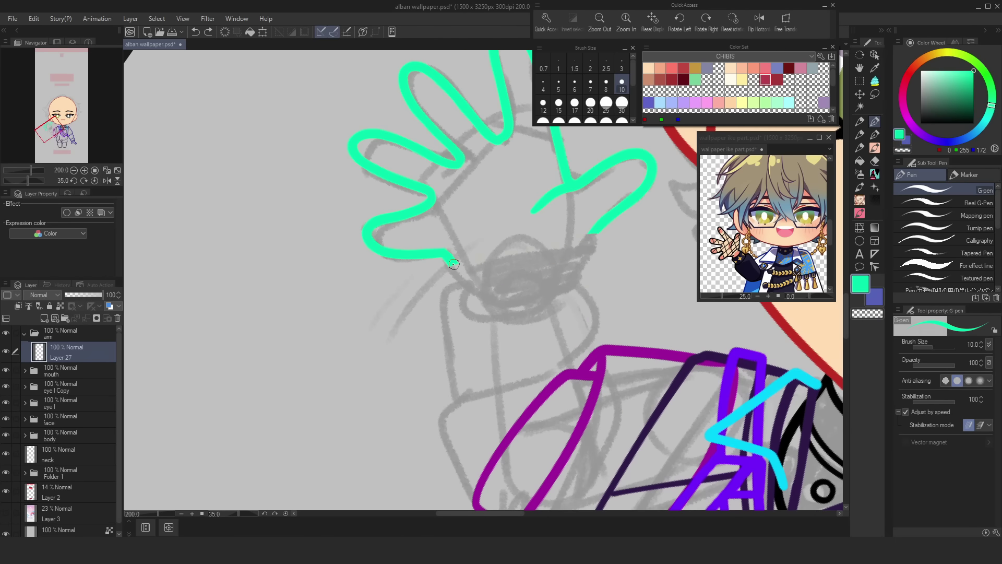
Step: Outline the folded cuff and forearm sleeve below the raised hand in bright green on Layer 27
left_click_drag(568, 245, 384, 263)
scroll(384, 263, "down", 2)
mouse_move(428, 221)
left_mouse_down()
mouse_move(496, 207)
mouse_move(429, 264)
left_mouse_up()
mouse_move(497, 207)
left_mouse_down()
mouse_move(430, 263)
mouse_move(444, 250)
mouse_move(466, 267)
left_mouse_up()
mouse_move(402, 241)
left_mouse_down()
mouse_move(414, 276)
mouse_move(486, 261)
left_mouse_up()
Step: Move the green hand and forearm on Layer 27 further into the magenta sleeve opening and trim the rounded elbow end
key("ctrl+t")
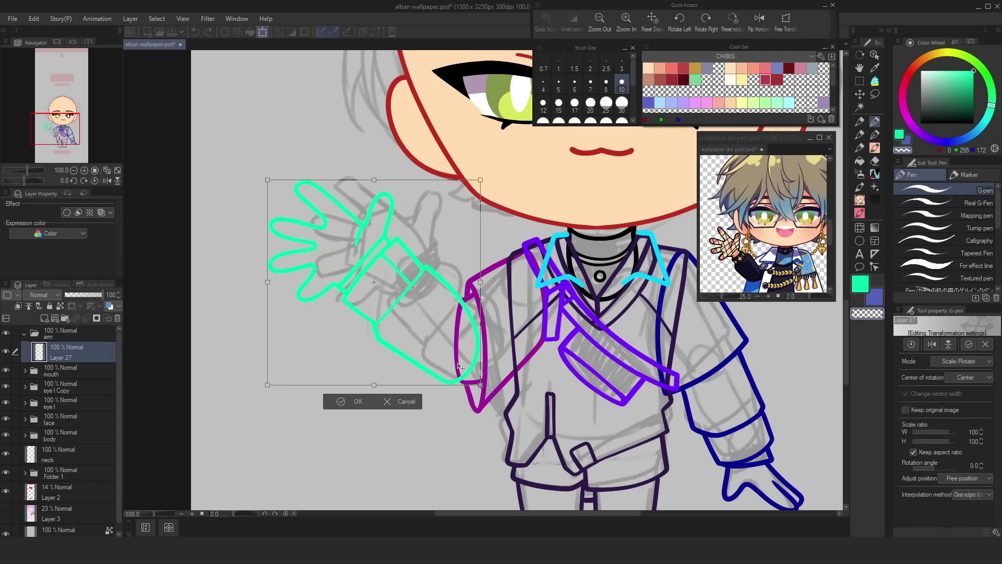
key("Return")
scroll(386, 380, "down", 1)
key("ctrl+t")
left_click_drag(385, 315, 451, 369)
mouse_move(481, 362)
left_mouse_down()
mouse_move(471, 346)
mouse_move(481, 361)
left_mouse_up()
key("Return")
scroll(429, 370, "up", 2)
key("e")
left_click_drag(473, 271, 475, 388)
Step: Try rotating the raised arm on Layer 27 downwards about its elbow to test the sleeve joint
scroll(451, 424, "down", 1)
key("ctrl+t")
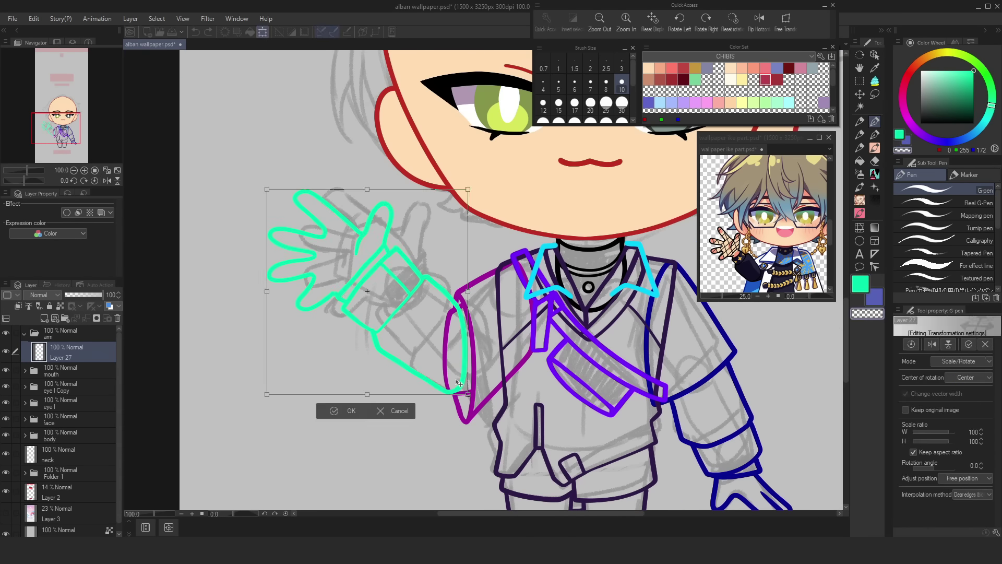
left_click_drag(579, 290, 506, 235)
scroll(507, 235, "down", 1)
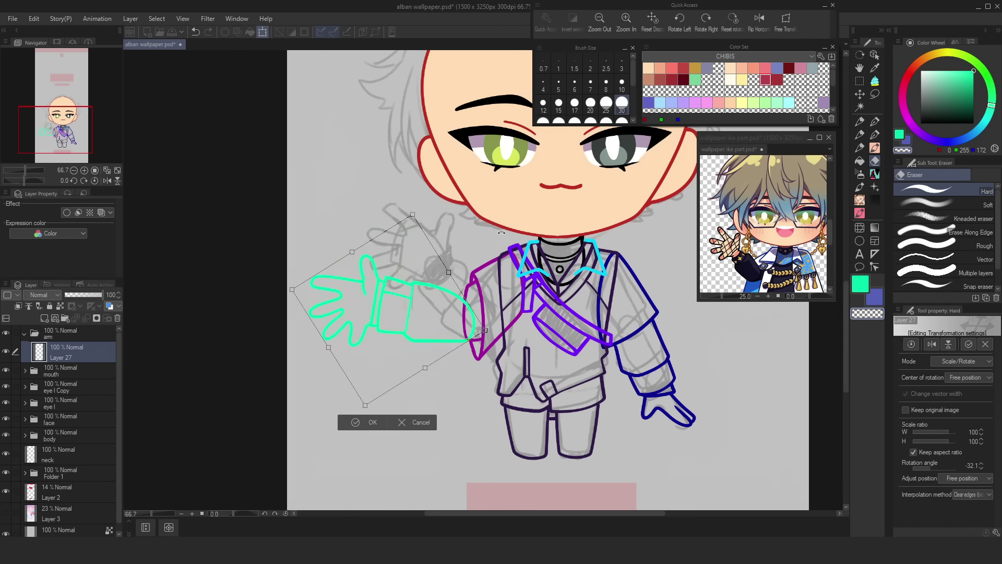
key("Return")
scroll(409, 361, "down", 1)
key("ctrl+t")
key("Return")
key("ctrl+t")
left_click_drag(508, 321, 493, 301)
key("Escape")
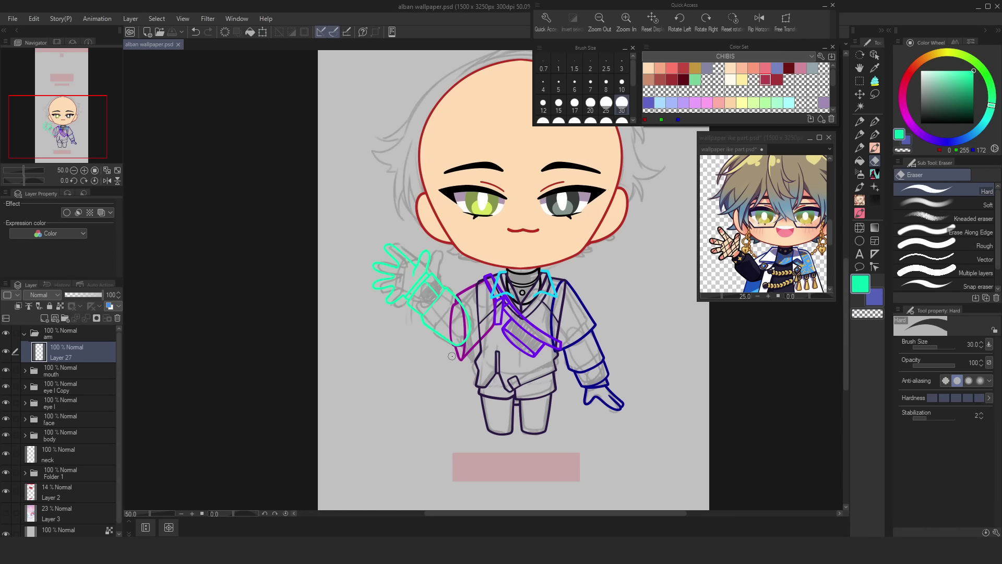
Step: Paint a round red charm with an 8.0 black border effect beside the bag strap on new Layer 28
key("p")
scroll(452, 356, "up", 3)
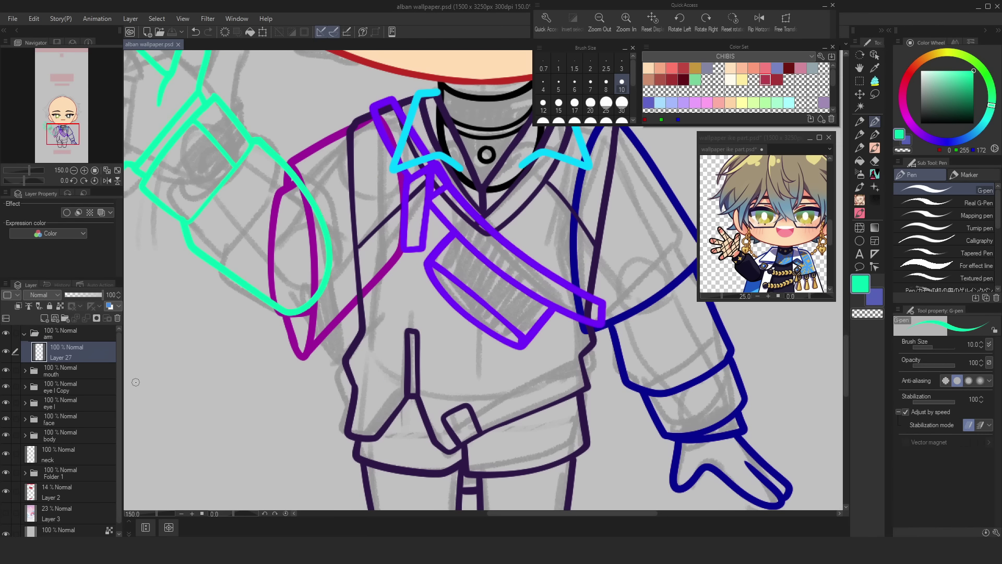
key("ctrl+shift+n")
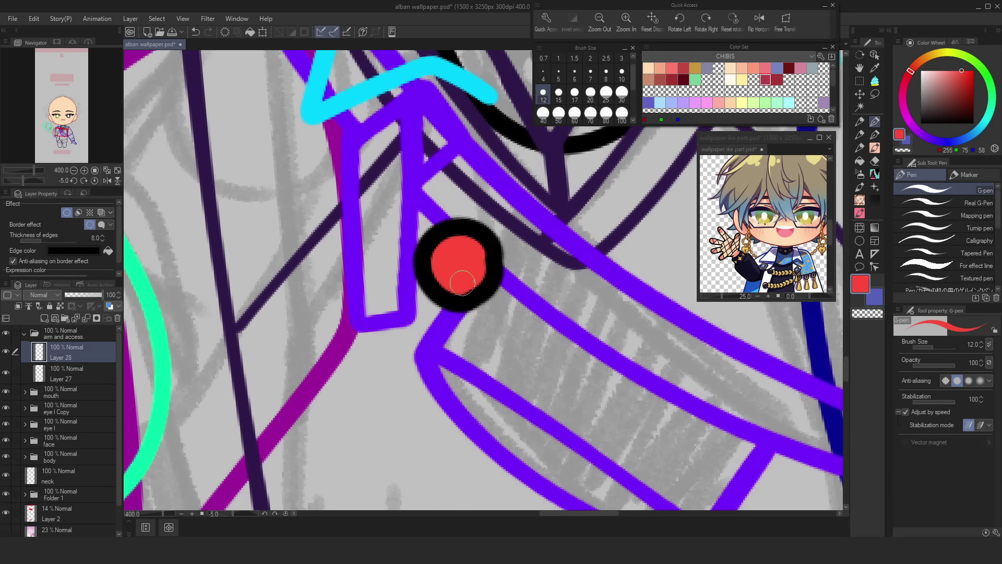
mouse_move(441, 245)
left_mouse_down()
mouse_move(443, 219)
mouse_move(499, 244)
left_mouse_up()
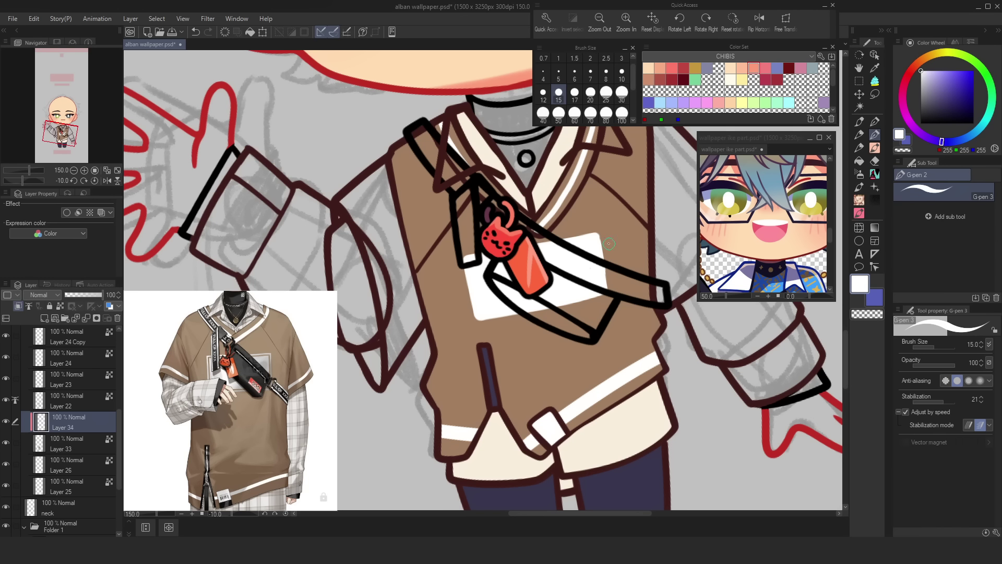
Step: Square off the white chest patch on Layer 34 and draw a white frame around it at brush size 10
key("c")
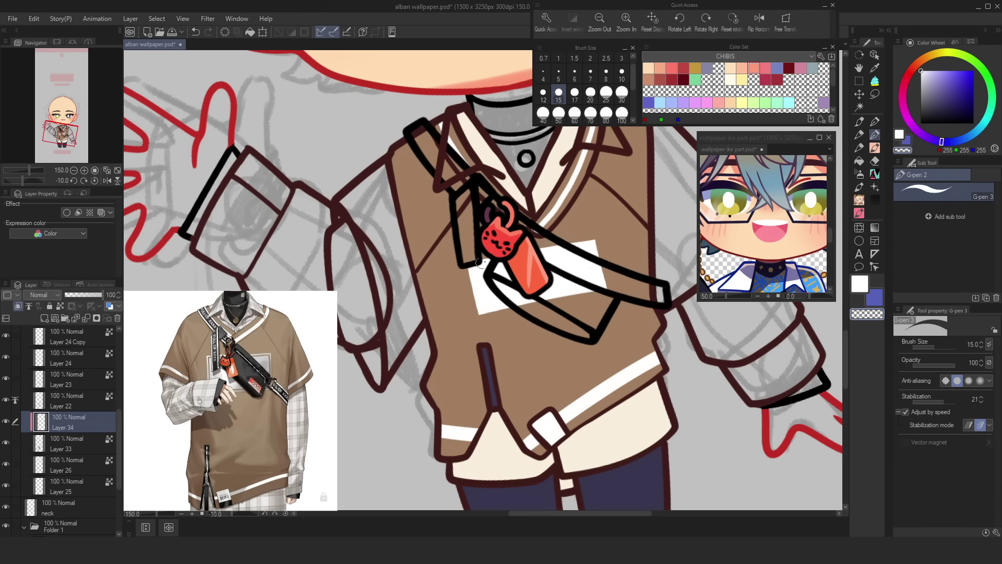
key("bracketleft")
key("bracketleft")
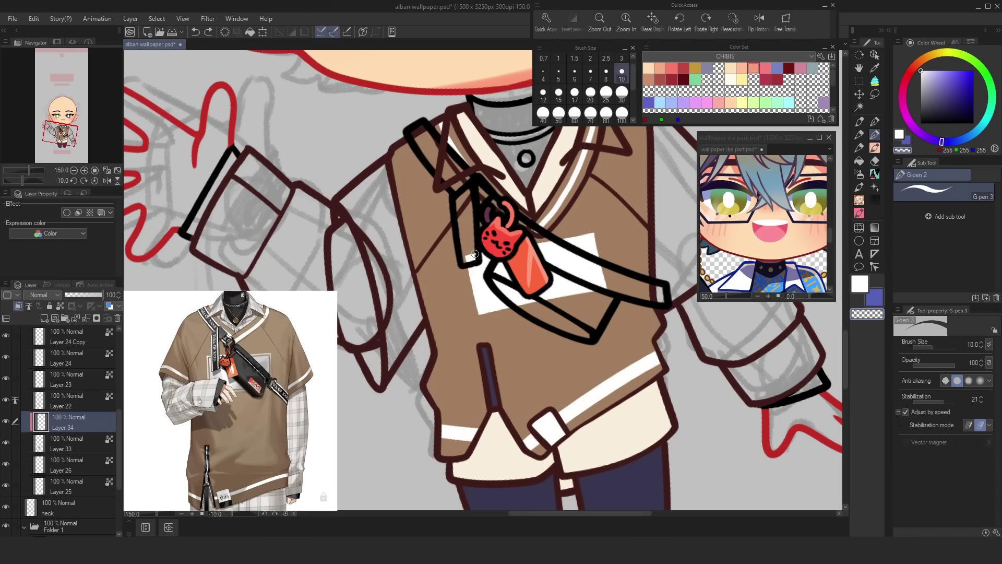
key("c")
mouse_move(470, 254)
left_mouse_down()
mouse_move(600, 225)
mouse_move(615, 282)
left_mouse_up()
key("ctrl+z")
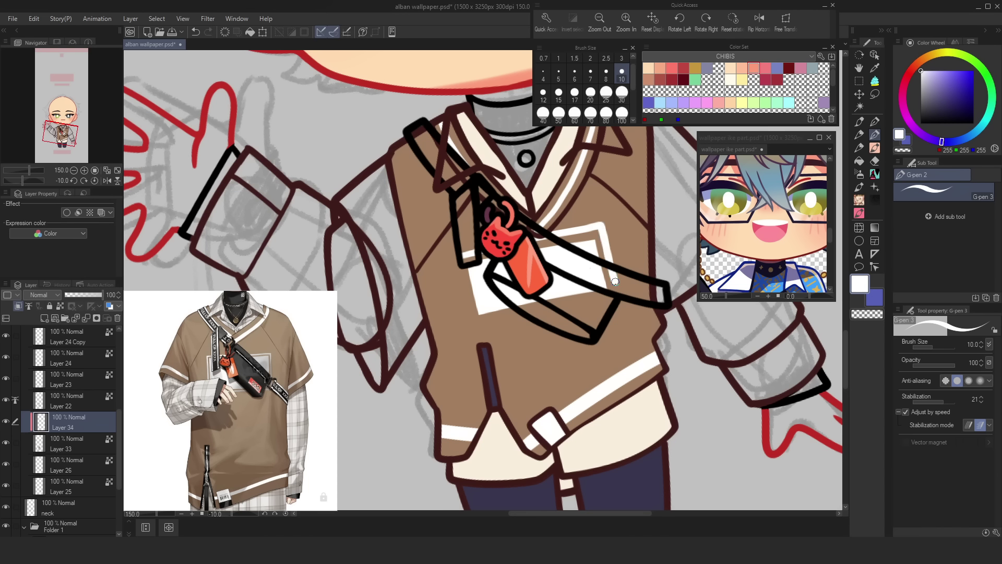
mouse_move(457, 259)
left_mouse_down()
mouse_move(477, 328)
mouse_move(614, 295)
left_mouse_up()
key("ctrl+z")
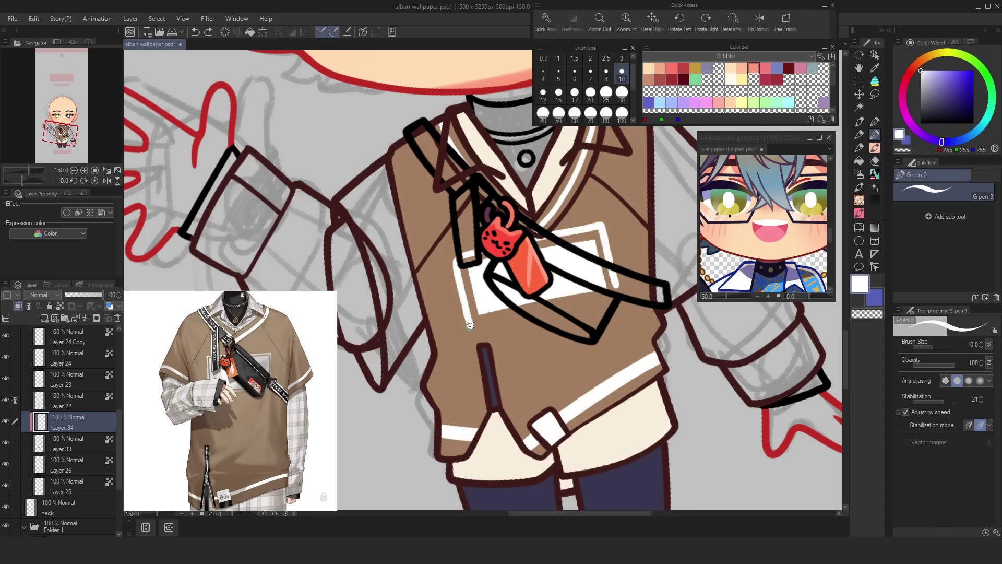
left_click_drag(470, 324, 618, 289)
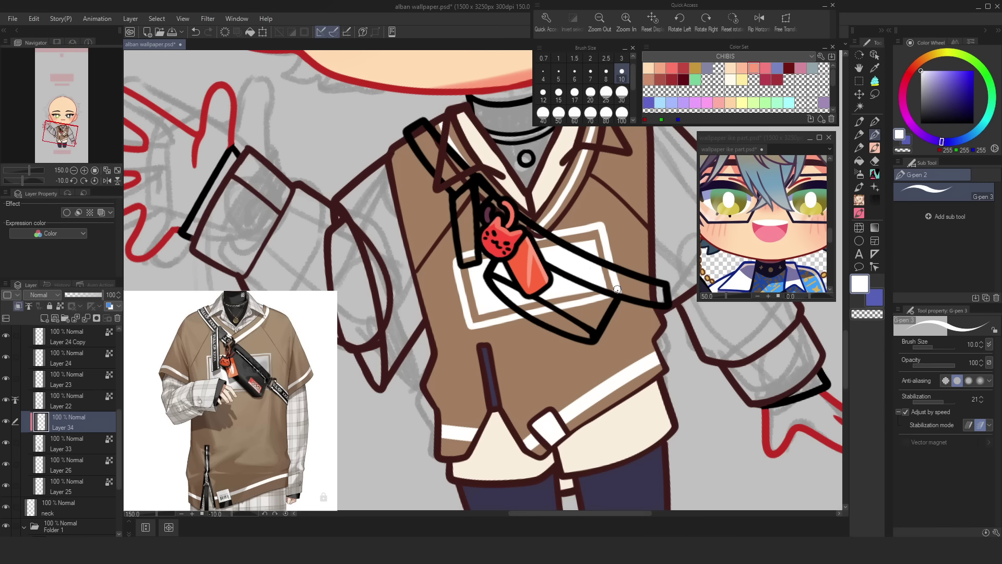
Step: Draw five parallel vertical beige stripes at brush size 17 with a 3.0 border effect on new Layer 35 beside the character
scroll(620, 279, "down", 3)
scroll(620, 279, "up", 2)
key("asciicircum")
key("asciicircum")
key("asciicircum")
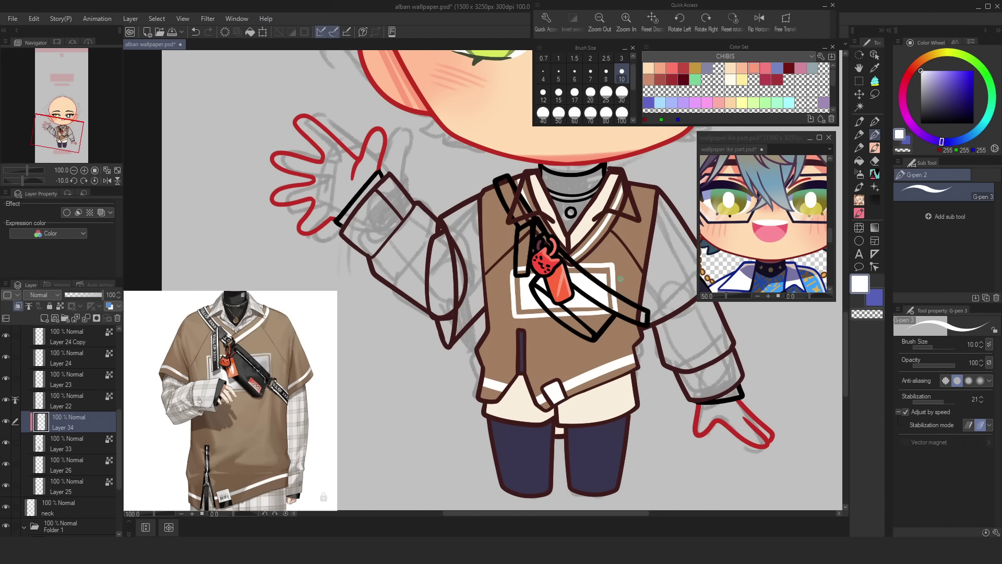
key("minus")
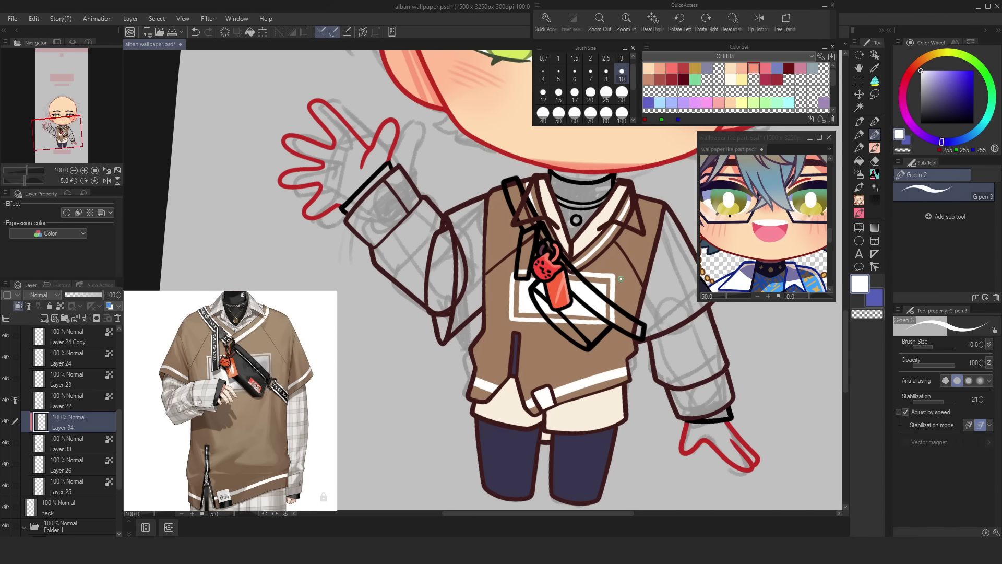
left_click_drag(666, 379, 640, 354)
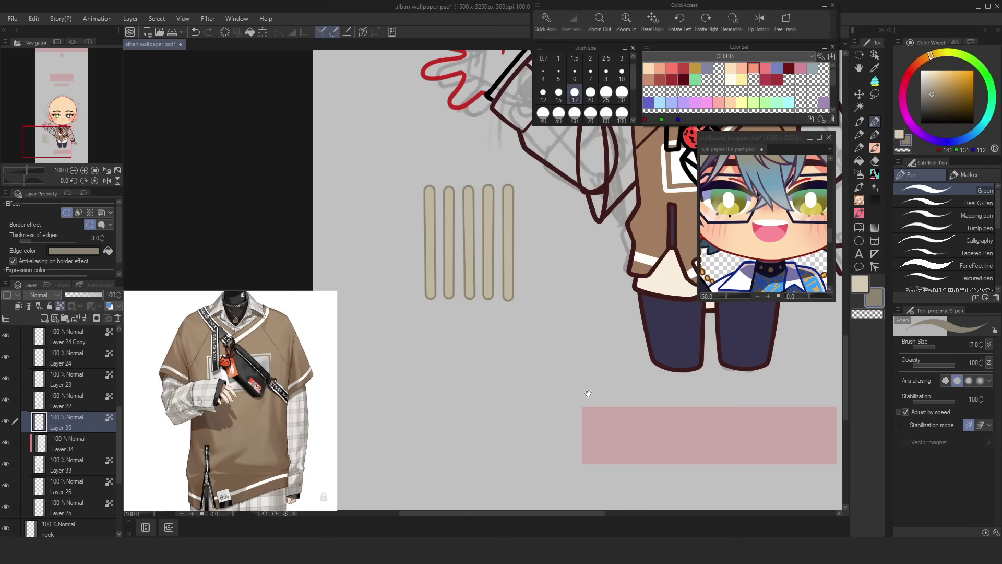
Step: Rotate the duplicated stripes on Layer 35 Copy crosswise over the vertical ones to form a plaid grid
key("ctrl+t")
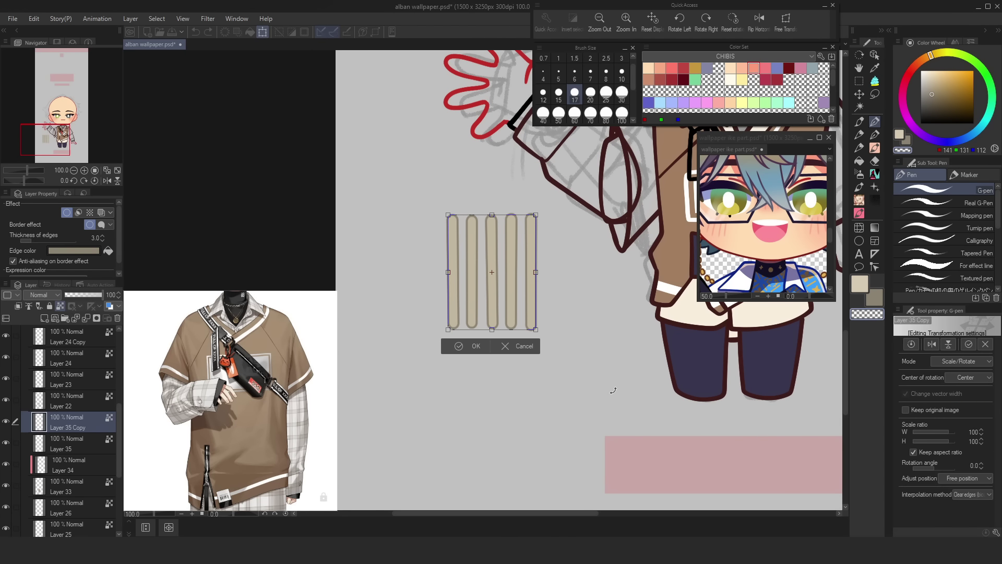
left_click_drag(613, 391, 423, 390)
key("Return")
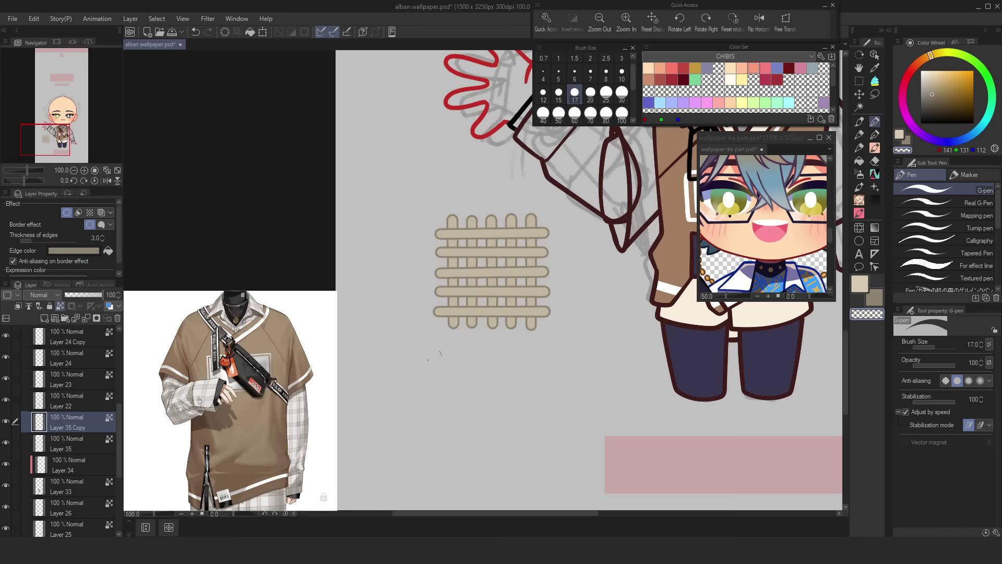
Step: Set the blending mode of both stripe layers, Layer 35 Copy and Layer 35, to Multiply
left_click(44, 295)
left_click(67, 92)
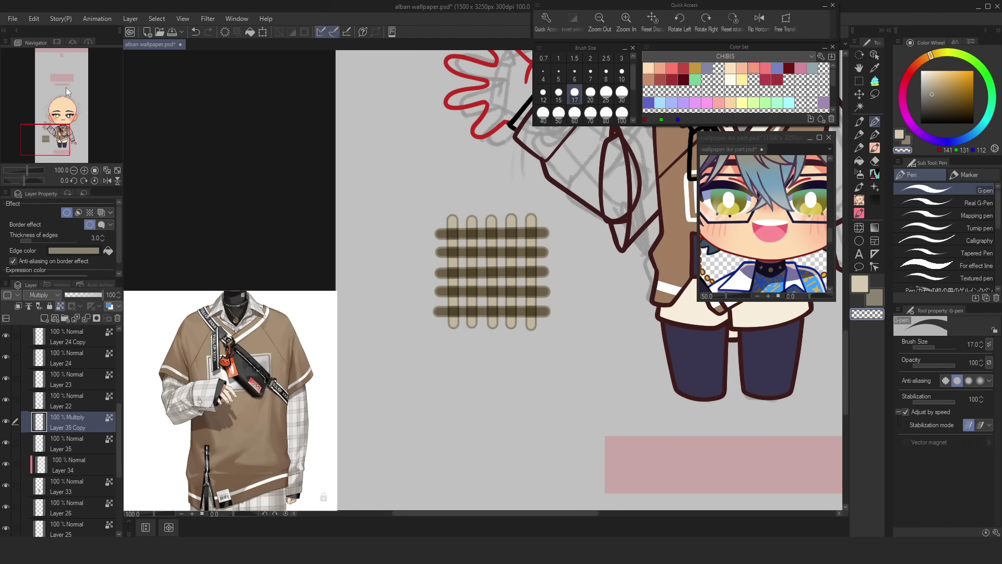
left_click(87, 439)
left_click(45, 295)
left_click(74, 92)
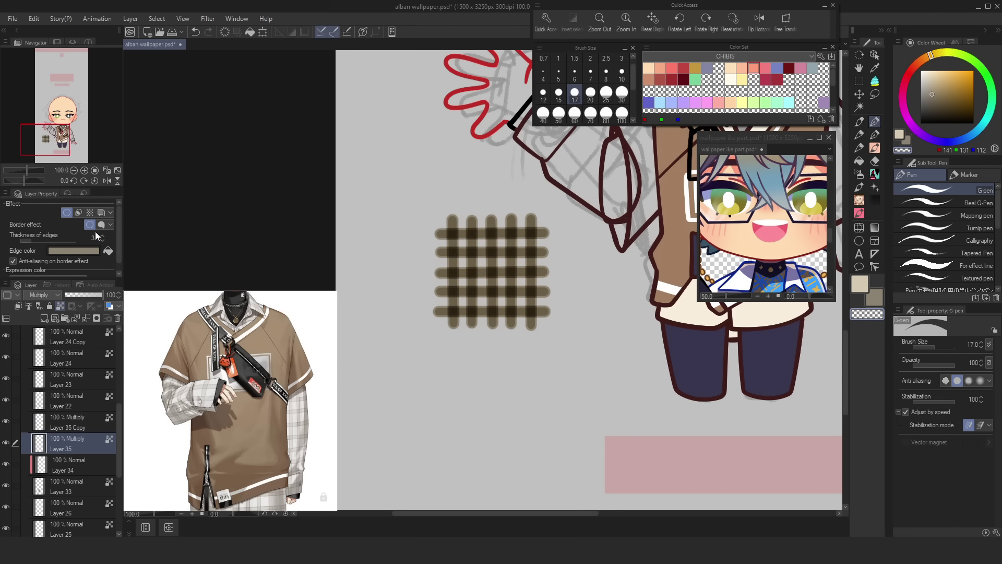
Step: Lower the opacity of Layer 35 Copy to 44% and reduce the opacity of Layer 35 as well
left_click(91, 420)
left_click(81, 295)
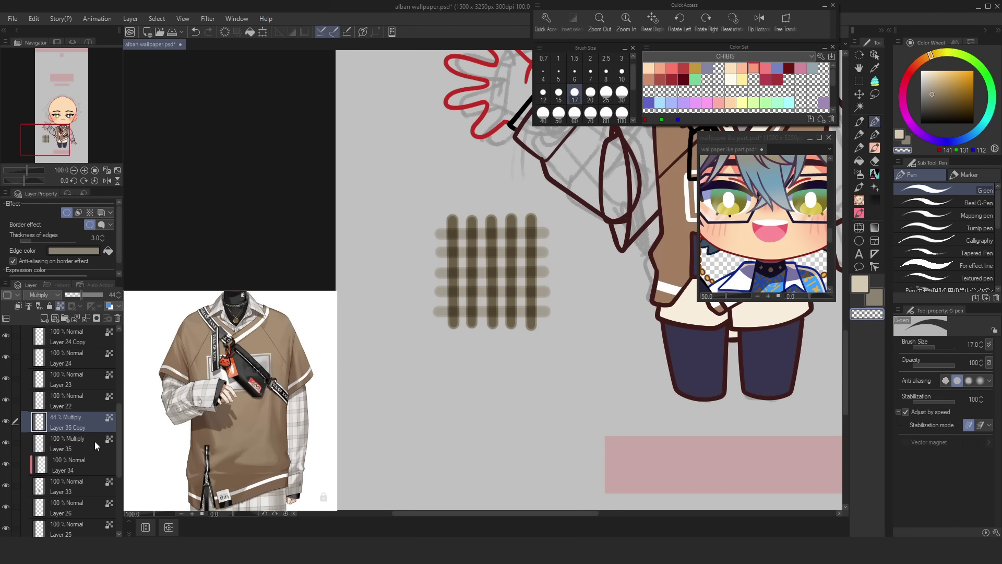
left_click(95, 443)
left_click_drag(76, 294, 79, 293)
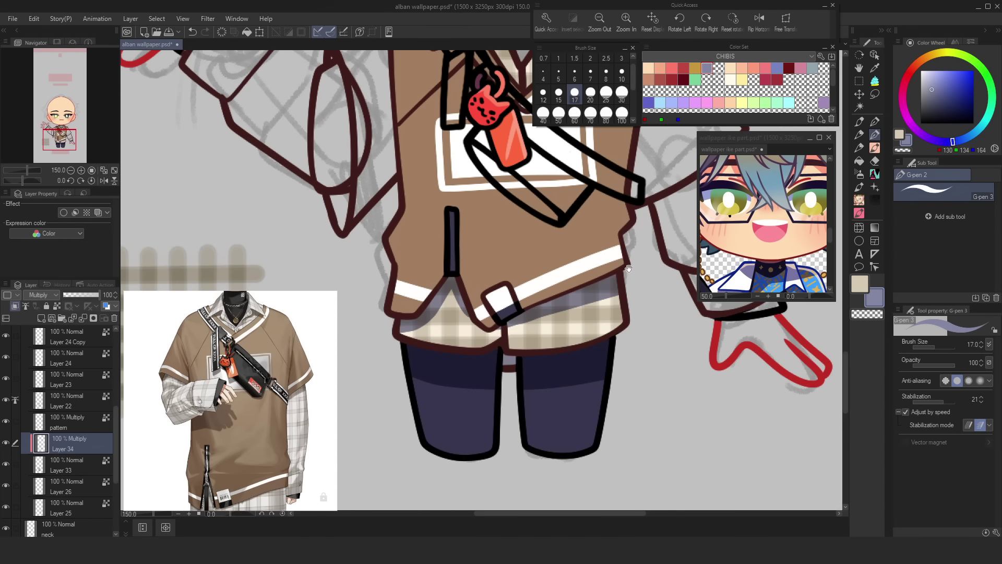
Step: Shade the lower side edges of the brown sweater with muted purple on the Multiply Layer 34
mouse_move(641, 271)
left_mouse_down()
mouse_move(619, 269)
mouse_move(630, 308)
mouse_move(620, 278)
left_mouse_up()
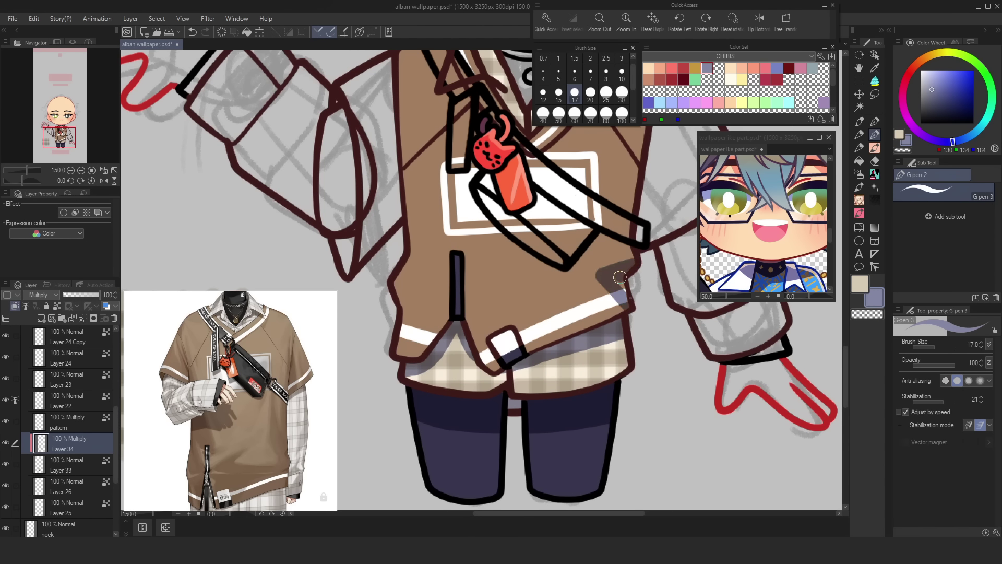
mouse_move(402, 300)
left_mouse_down()
mouse_move(396, 348)
mouse_move(404, 304)
left_mouse_up()
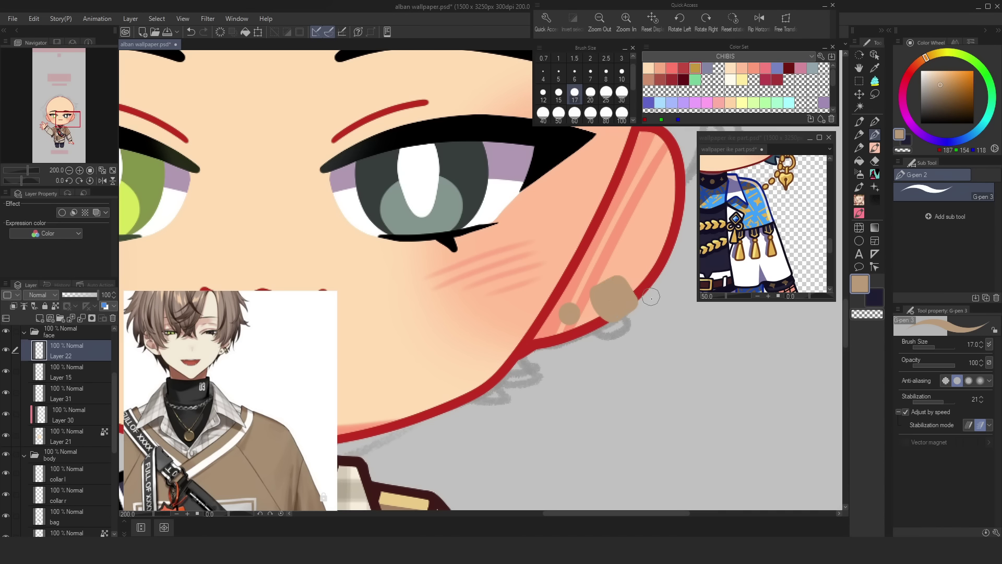
Step: Extend the beige square earring on Layer 22 at brush size 12 and give the earrings a dark brown border effect
key("[")
key("[")
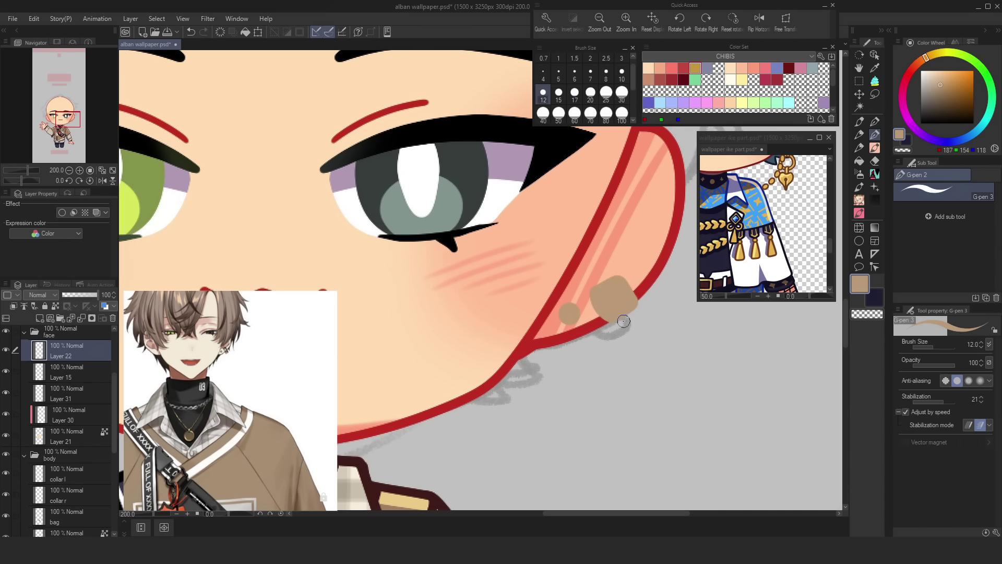
left_click_drag(612, 316, 636, 321)
left_click(62, 212)
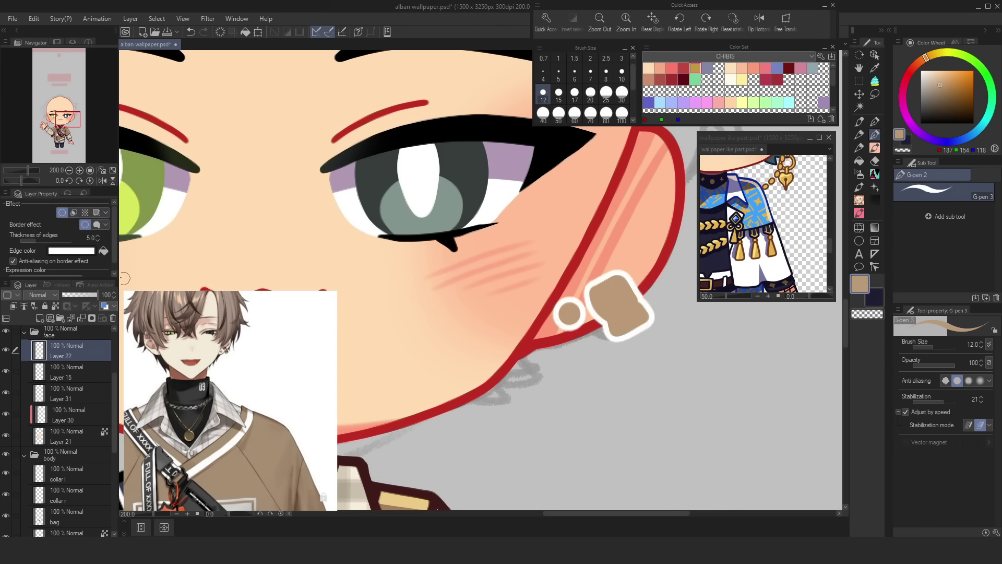
left_click(944, 102)
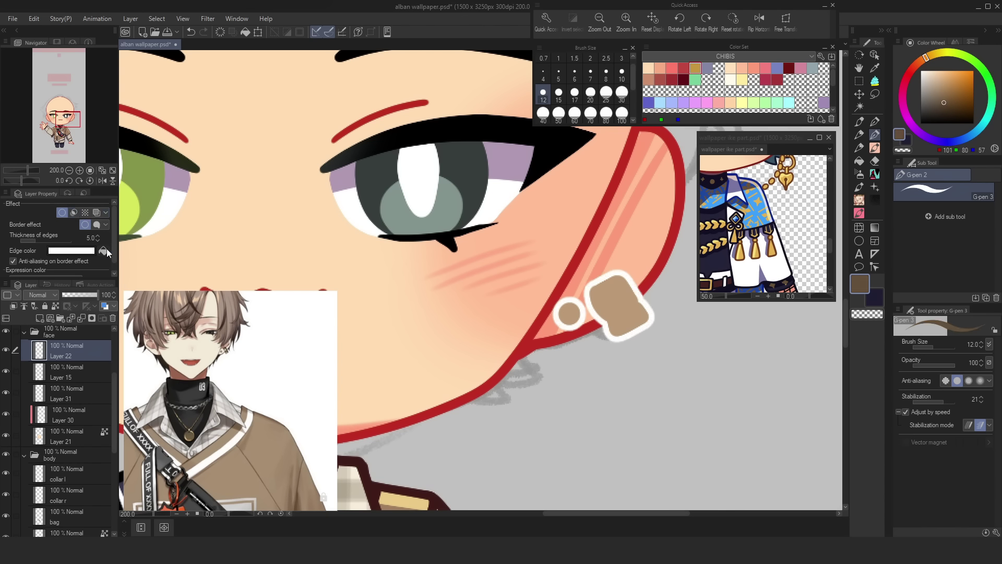
left_click(104, 252)
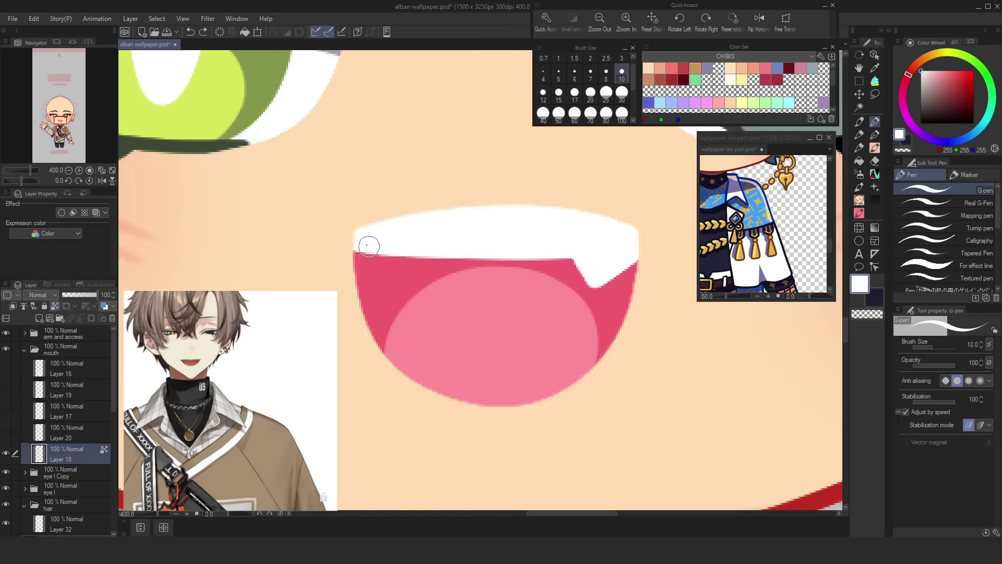
Step: Paint a matching second upper fang and two small lower fangs in white inside the open mouth on Layer 18
mouse_move(362, 245)
left_mouse_down()
mouse_move(397, 276)
mouse_move(419, 250)
mouse_move(391, 261)
mouse_move(378, 236)
left_mouse_up()
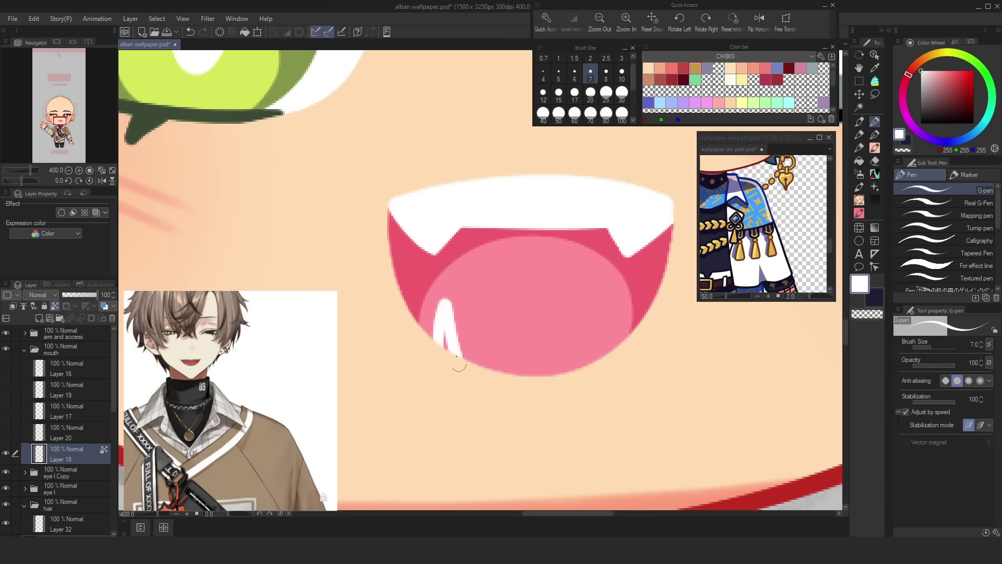
left_click_drag(446, 328, 472, 385)
left_click_drag(611, 316, 617, 343)
scroll(585, 375, "down", 6)
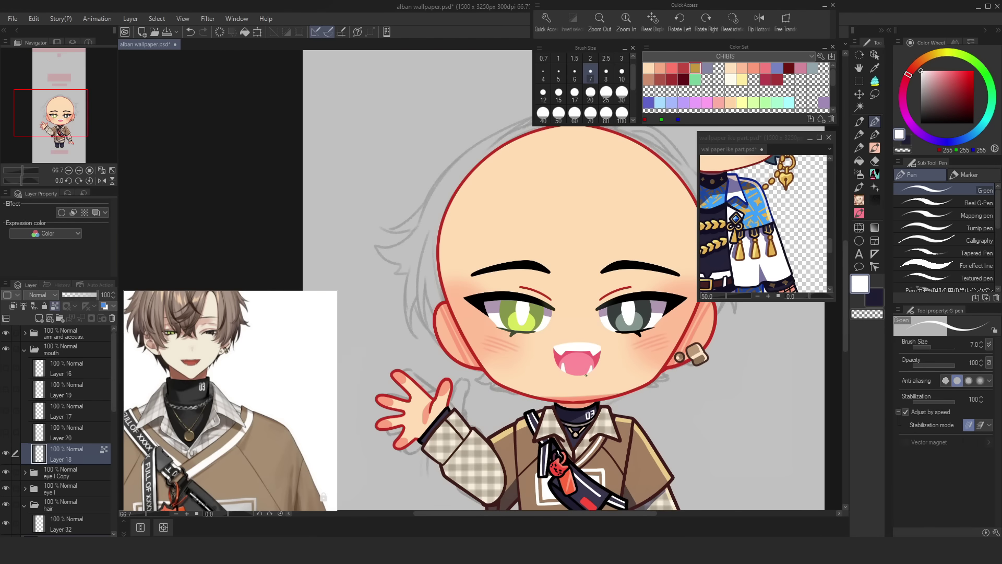
scroll(586, 375, "up", 4)
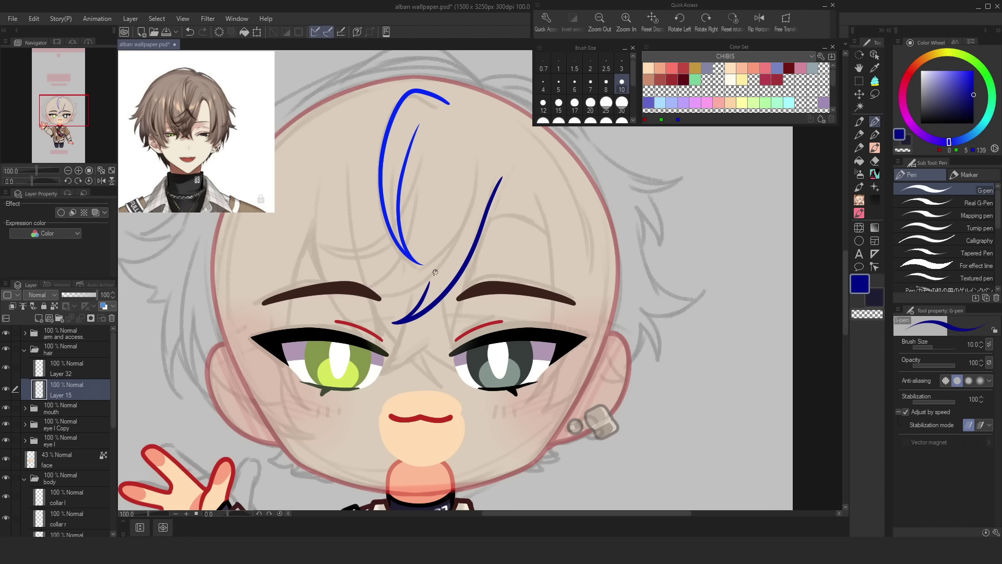
Step: Outline the small centre fringe strands on Layer 15 and the long pointed side lock beside the earring eye on Layer 21 in dark blue
mouse_move(397, 299)
left_mouse_down()
mouse_move(339, 296)
mouse_move(407, 271)
left_mouse_up()
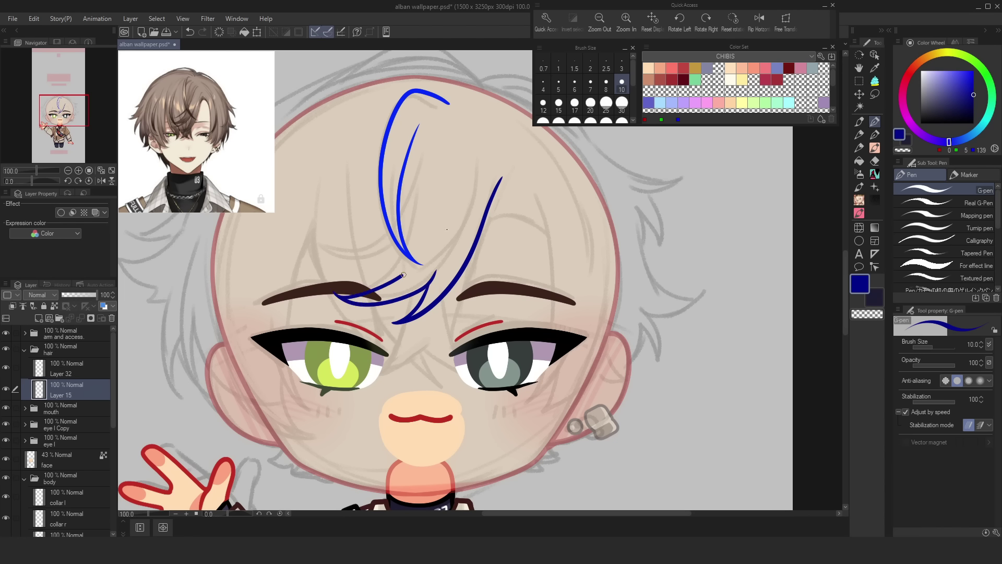
left_click_drag(407, 271, 445, 234)
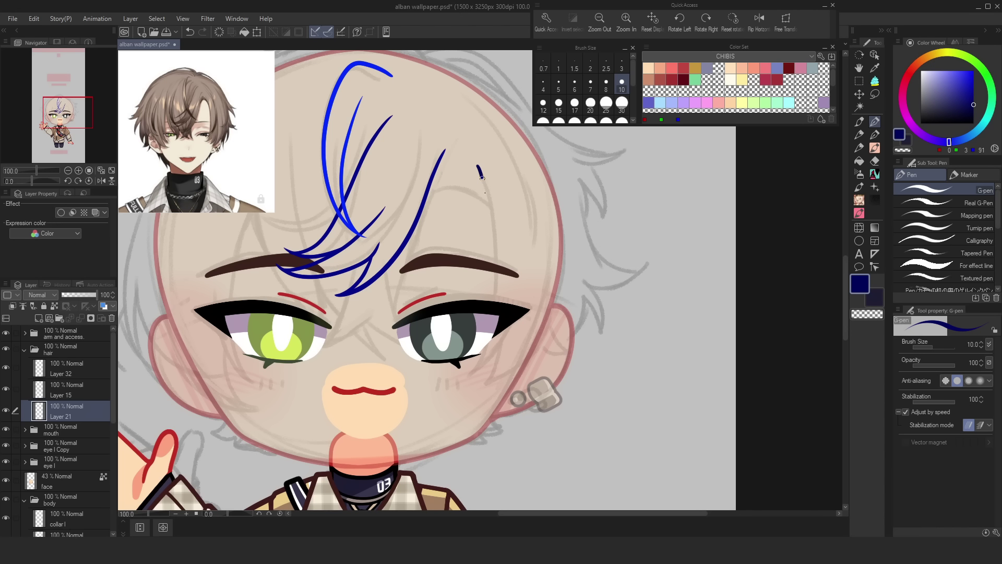
left_click_drag(478, 167, 489, 264)
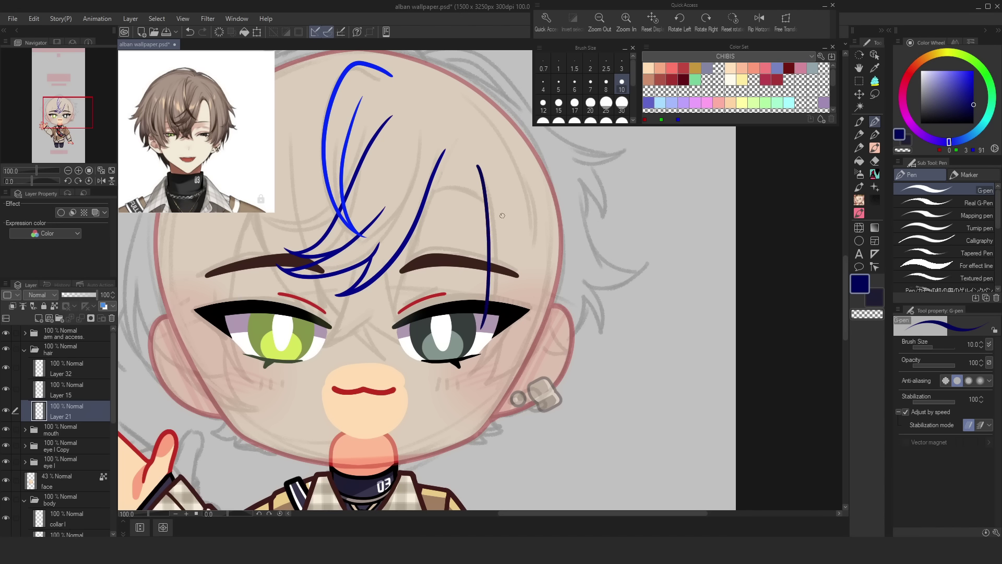
key("ctrl+z")
left_click_drag(485, 191, 491, 303)
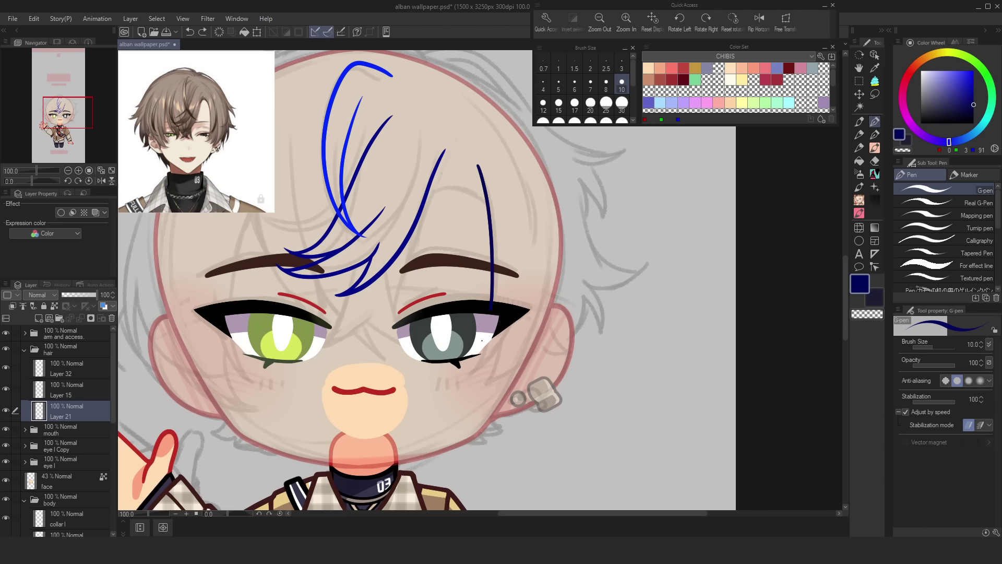
key("ctrl+z")
mouse_move(478, 167)
left_mouse_down()
mouse_move(493, 277)
mouse_move(470, 375)
mouse_move(511, 372)
mouse_move(524, 360)
mouse_move(506, 375)
mouse_move(553, 251)
left_mouse_up()
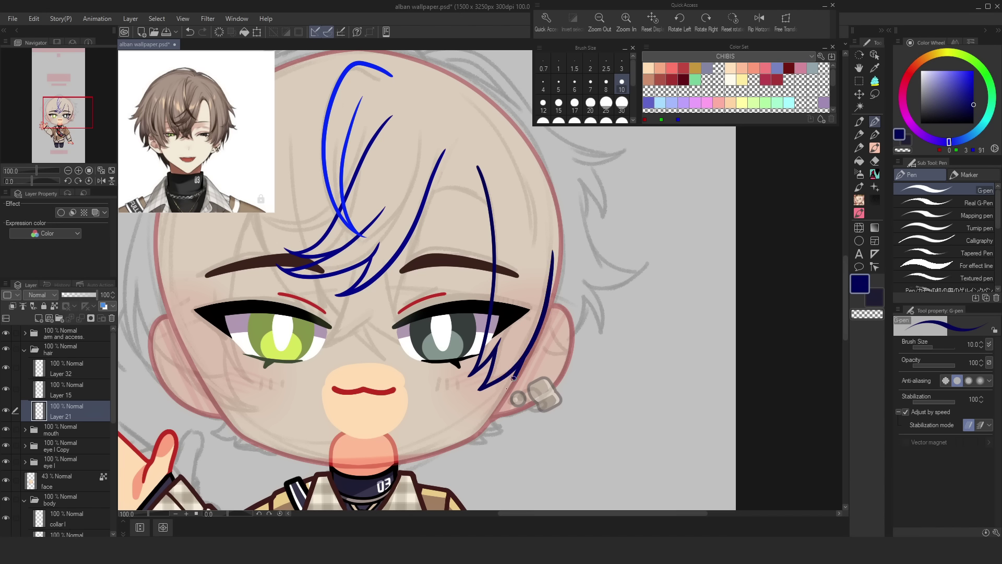
left_click_drag(514, 383, 557, 331)
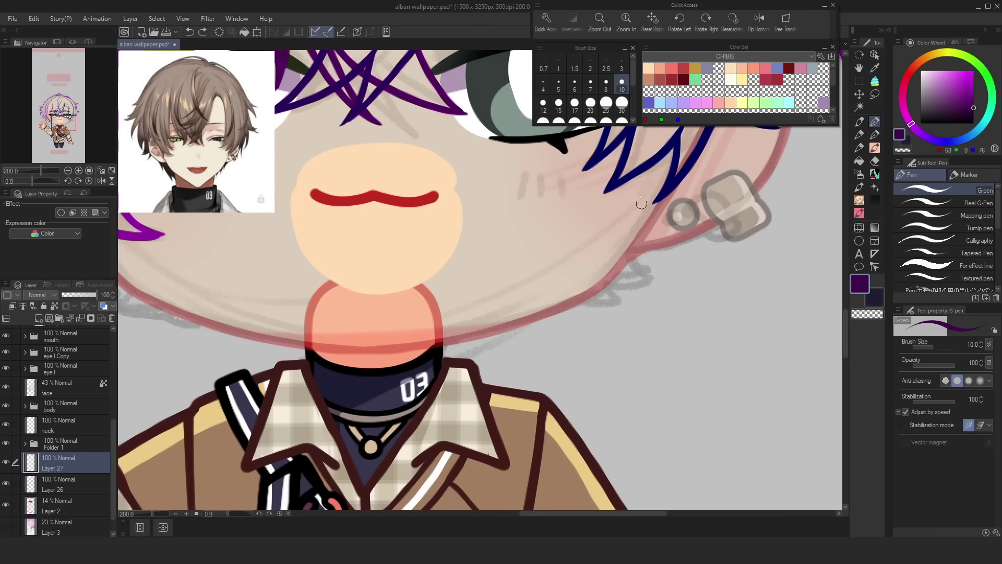
Step: Outline the small hair tuft behind the jaw in dark purple on Layer 27
mouse_move(639, 198)
left_mouse_down()
mouse_move(662, 275)
mouse_move(615, 302)
mouse_move(605, 322)
mouse_move(514, 244)
mouse_move(511, 225)
left_mouse_up()
scroll(511, 226, "down", 3)
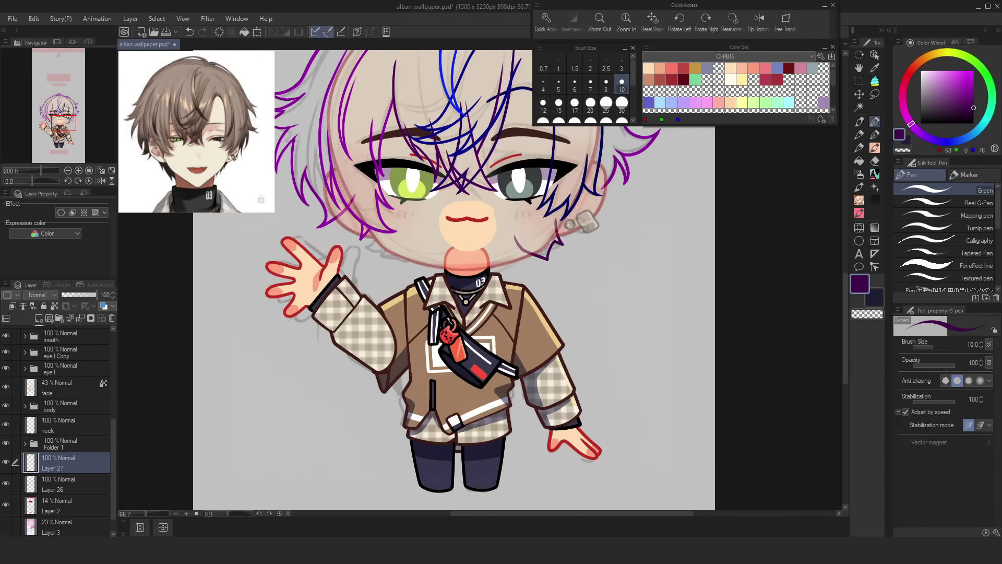
scroll(514, 230, "down", 3)
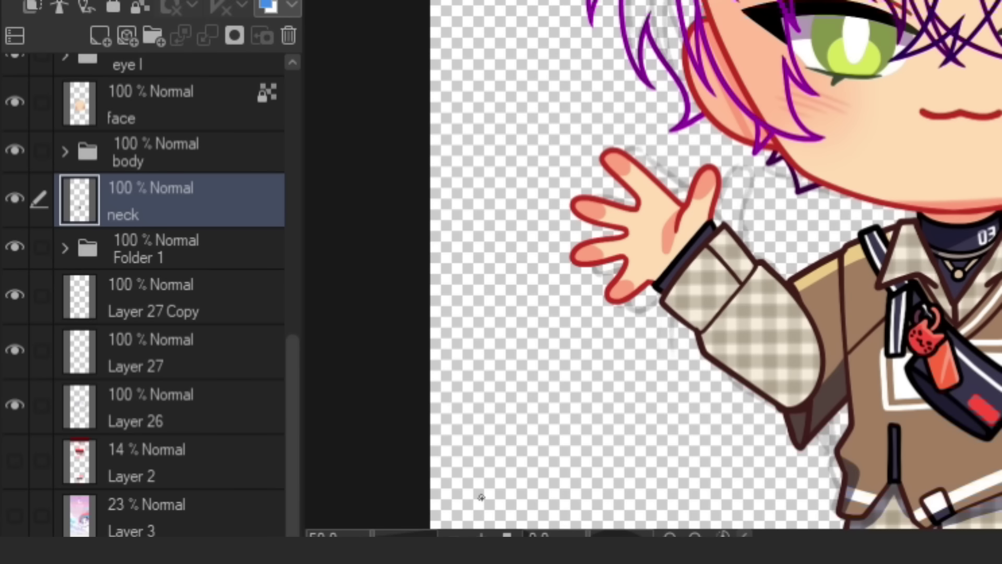
Step: Paint the hair's salmon shadow over the face on Layer 28 and fill the back hair light brown on Layer 34
scroll(480, 497, "up", 1)
mouse_move(286, 387)
left_mouse_down()
mouse_move(296, 383)
mouse_move(308, 301)
mouse_move(303, 387)
left_mouse_up()
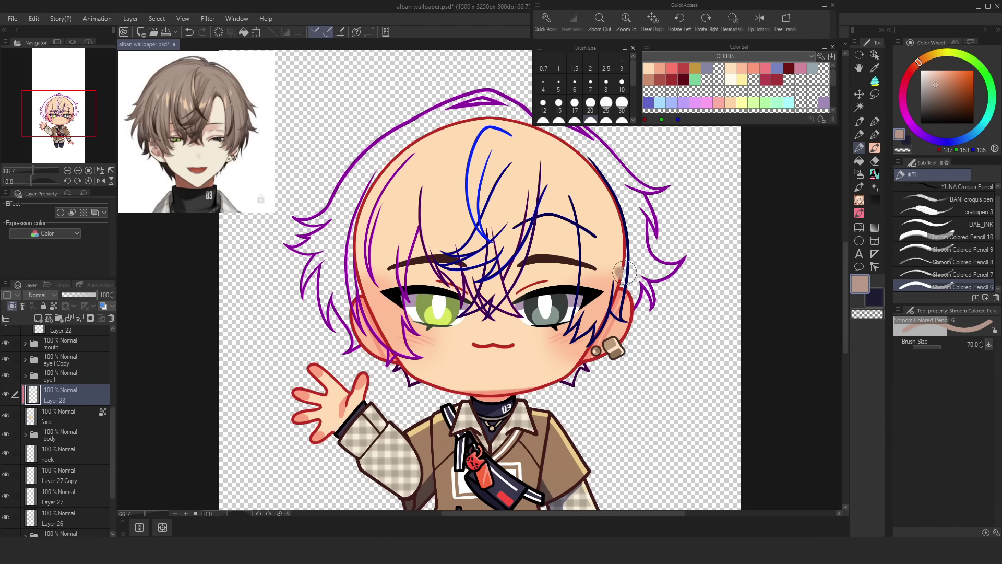
left_click(874, 135)
mouse_move(628, 253)
left_mouse_down()
mouse_move(623, 275)
mouse_move(564, 209)
mouse_move(482, 201)
mouse_move(400, 231)
mouse_move(353, 272)
left_mouse_up()
key("bracketright")
key("bracketright")
key("bracketright")
key("bracketright")
key("bracketright")
key("bracketright")
mouse_move(651, 216)
left_mouse_down()
mouse_move(635, 234)
mouse_move(597, 186)
mouse_move(509, 154)
mouse_move(398, 191)
mouse_move(363, 222)
left_mouse_up()
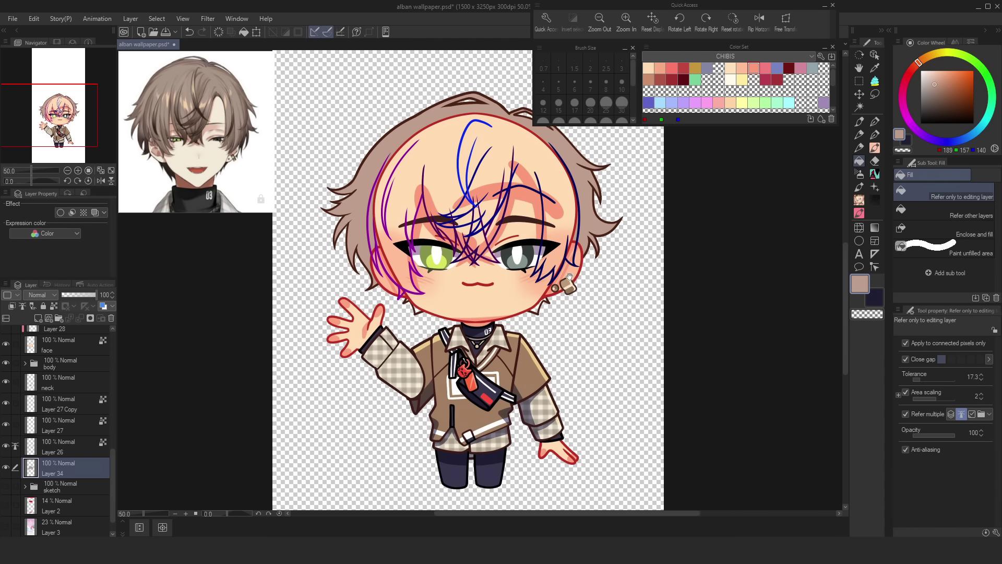
Step: Darken the back hair by filling it with brown RGB 172, 130, 115 on Layer 34
left_click_drag(570, 292, 674, 354)
scroll(629, 281, "up", 2)
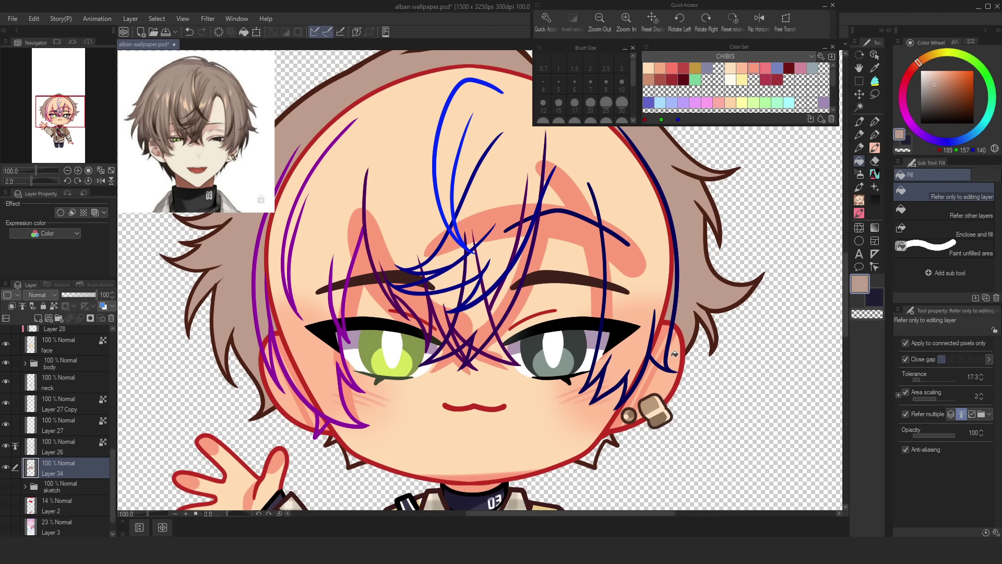
scroll(674, 354, "down", 2)
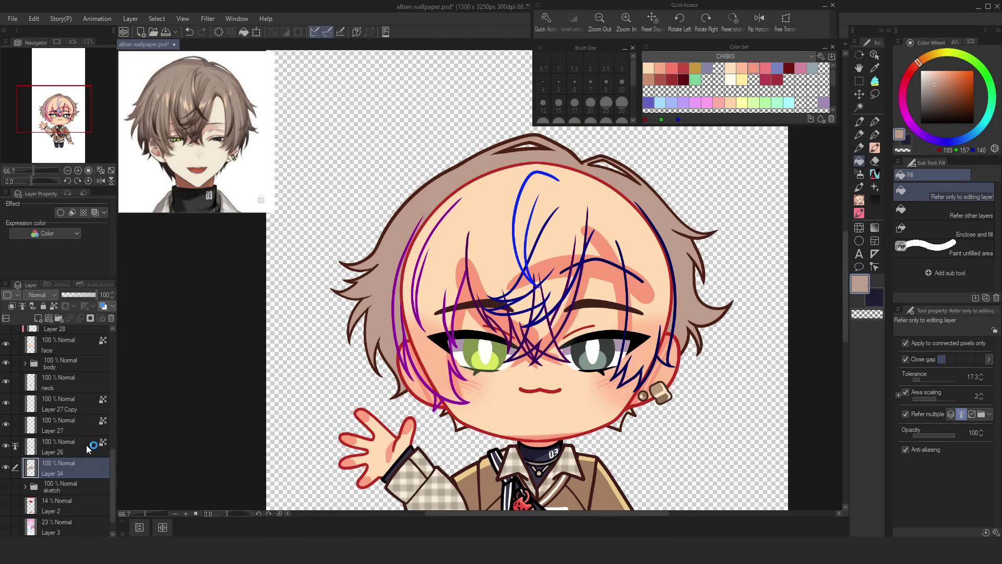
left_click_drag(695, 402, 683, 410)
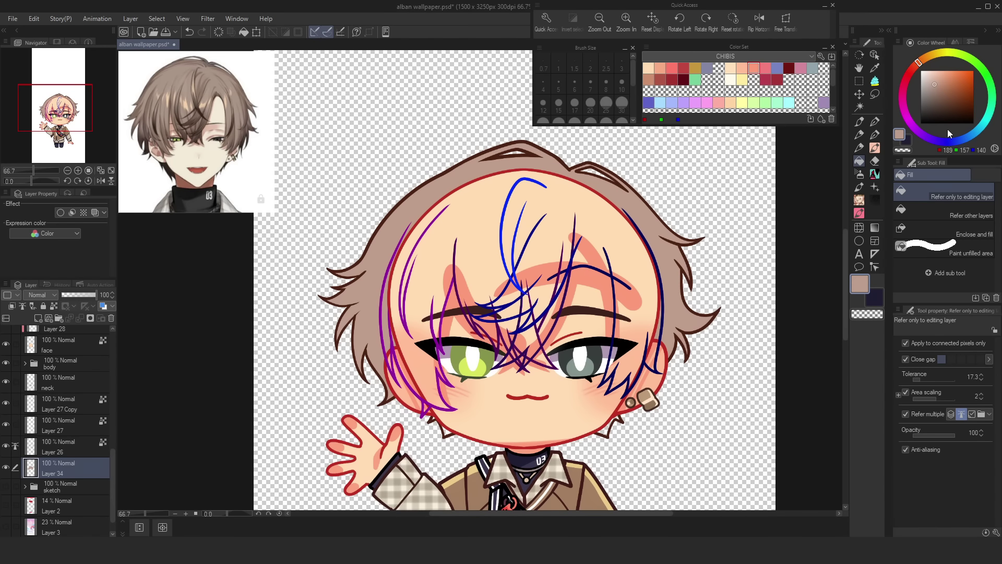
left_click(938, 86)
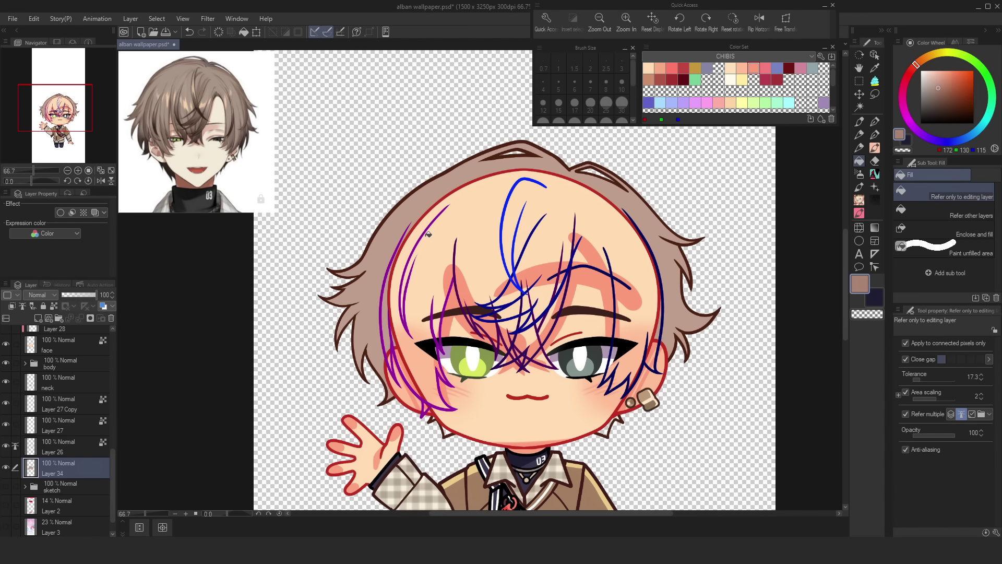
scroll(428, 234, "up", 3)
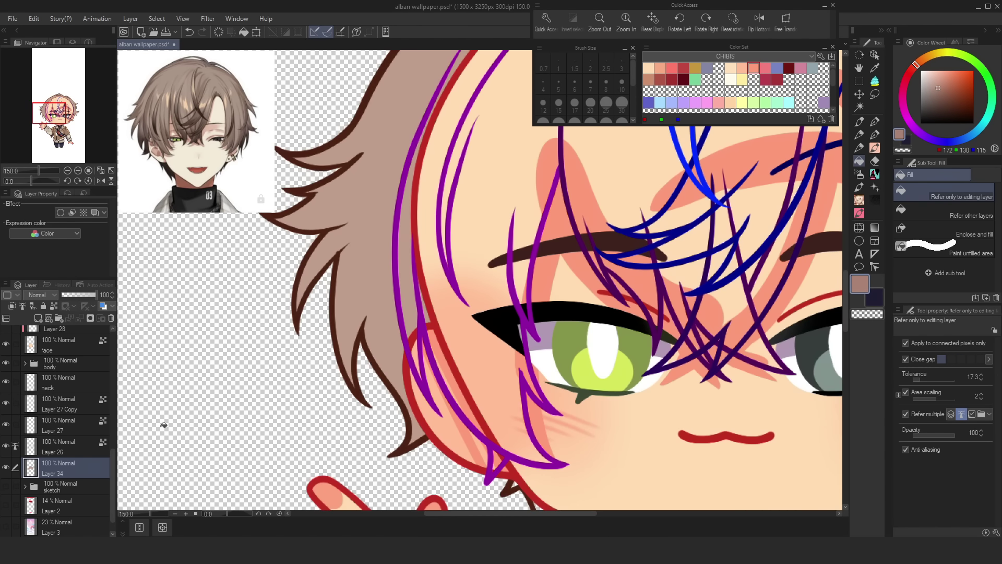
mouse_move(375, 261)
left_mouse_down()
mouse_move(432, 239)
mouse_move(502, 264)
left_mouse_up()
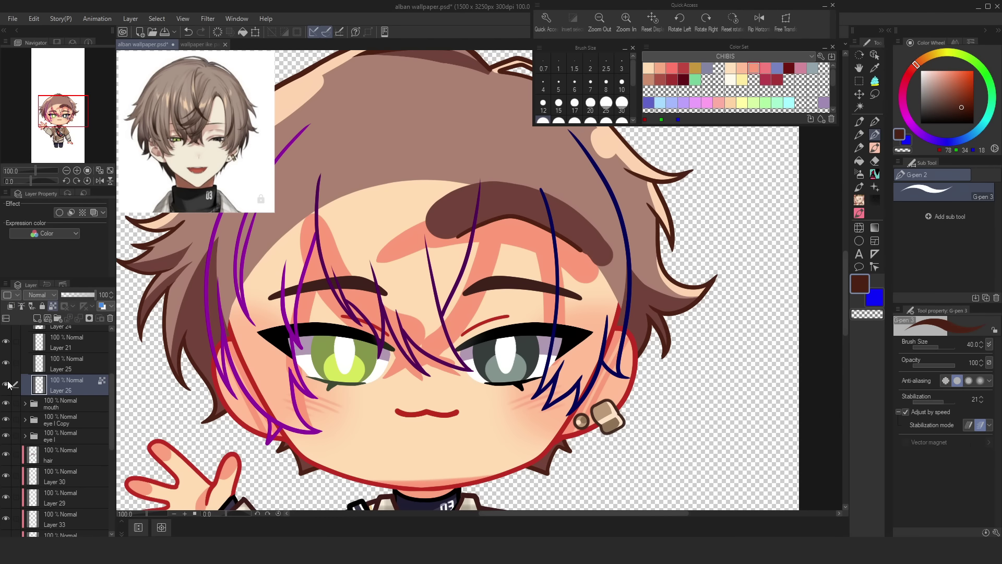
Step: Block in the earring-side lock in orange-red on Layer 22, painting the open root at brush sizes 25 to 70 and filling the rest
scroll(114, 401, "up", 2)
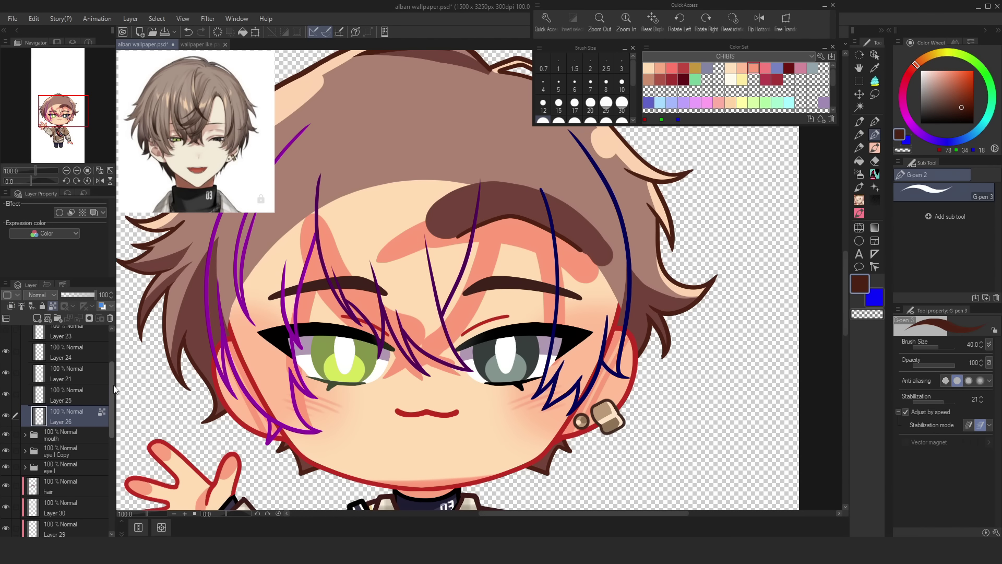
left_click(8, 399)
left_click(8, 400)
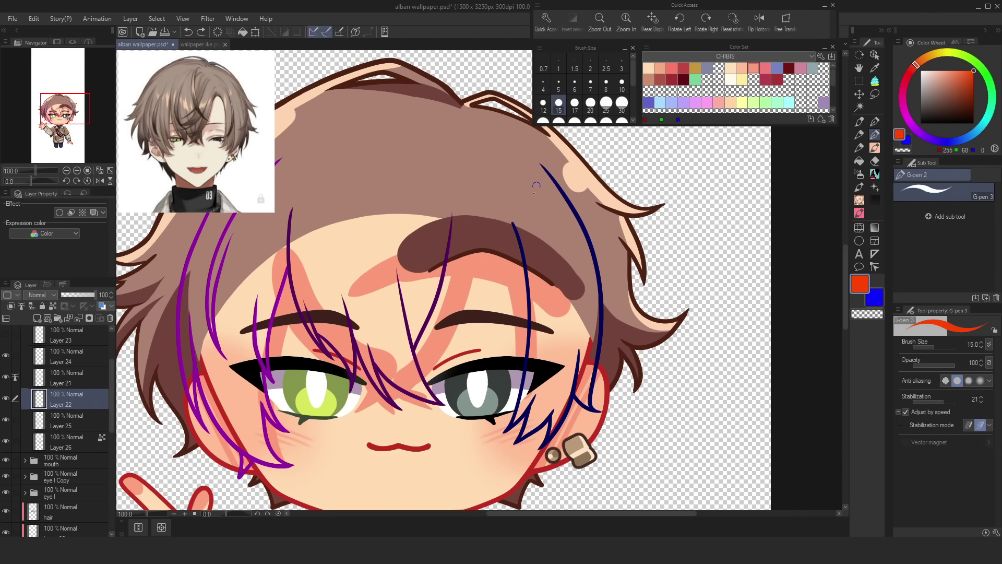
left_click(606, 103)
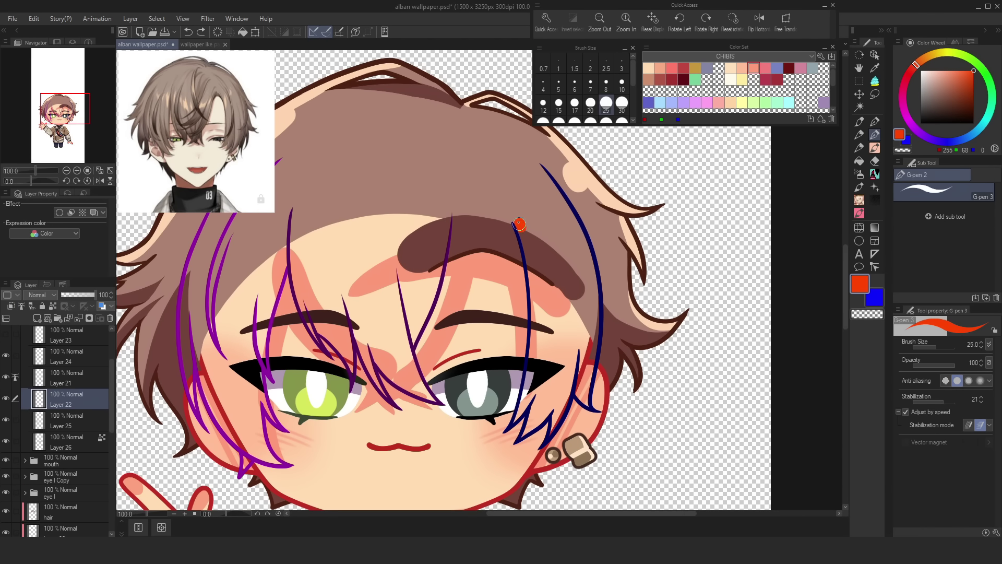
mouse_move(512, 209)
left_mouse_down()
mouse_move(491, 153)
mouse_move(500, 143)
mouse_move(547, 189)
mouse_move(512, 162)
left_mouse_up()
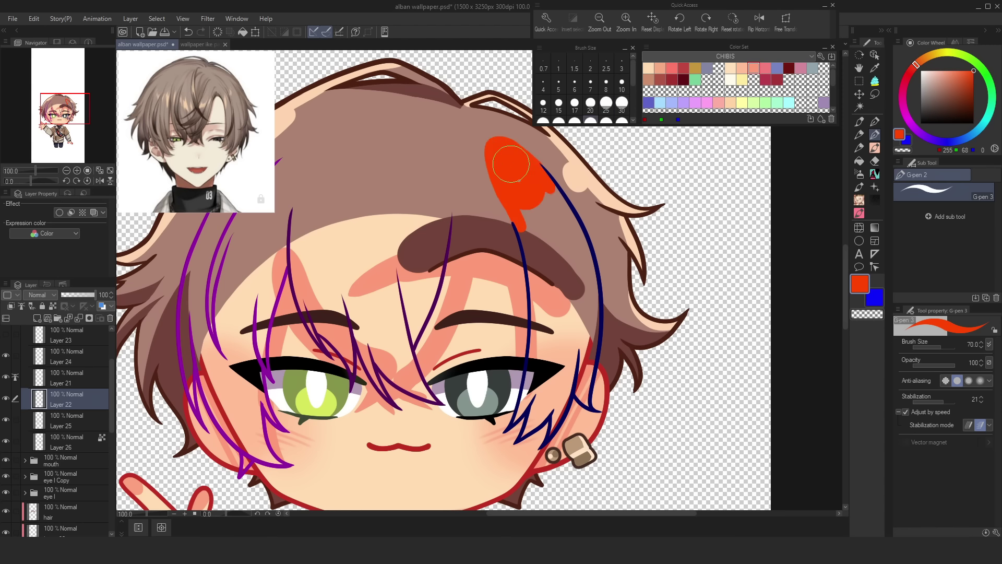
left_click(861, 162)
left_click(573, 249)
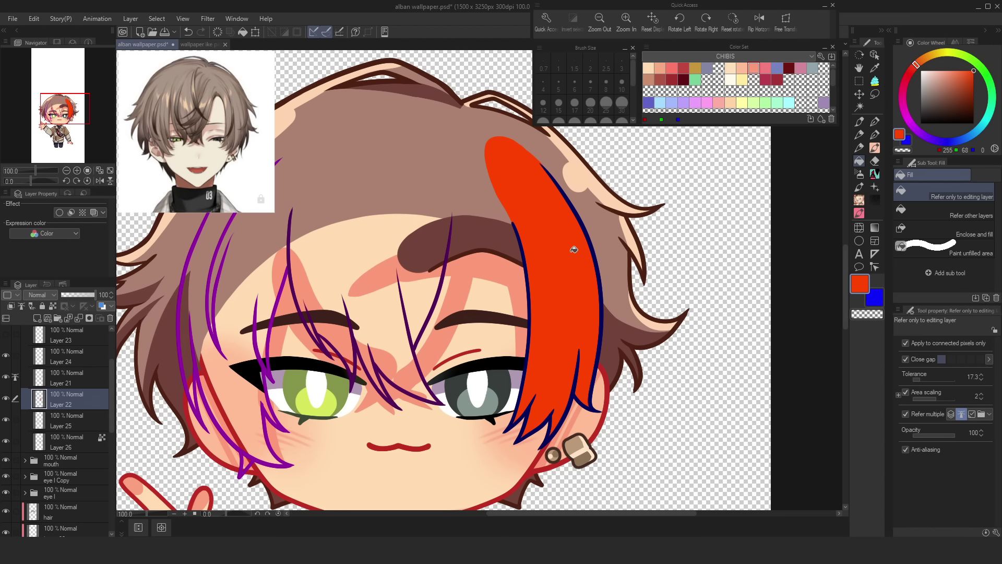
Step: Touch up the orange-red side lock on Layer 22 with the G-pen, covering gaps at size 8 and smoothing the root's edge at 12 and above
left_click(875, 122)
scroll(701, 197, "up", 1)
left_click_drag(569, 375, 601, 161)
left_click(606, 85)
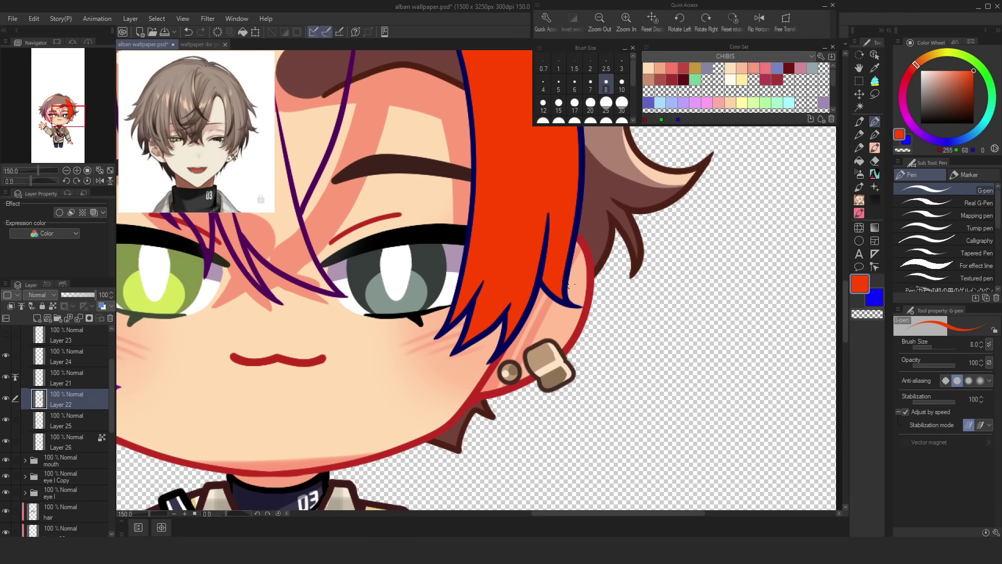
scroll(569, 285, "down", 3)
scroll(563, 227, "up", 1)
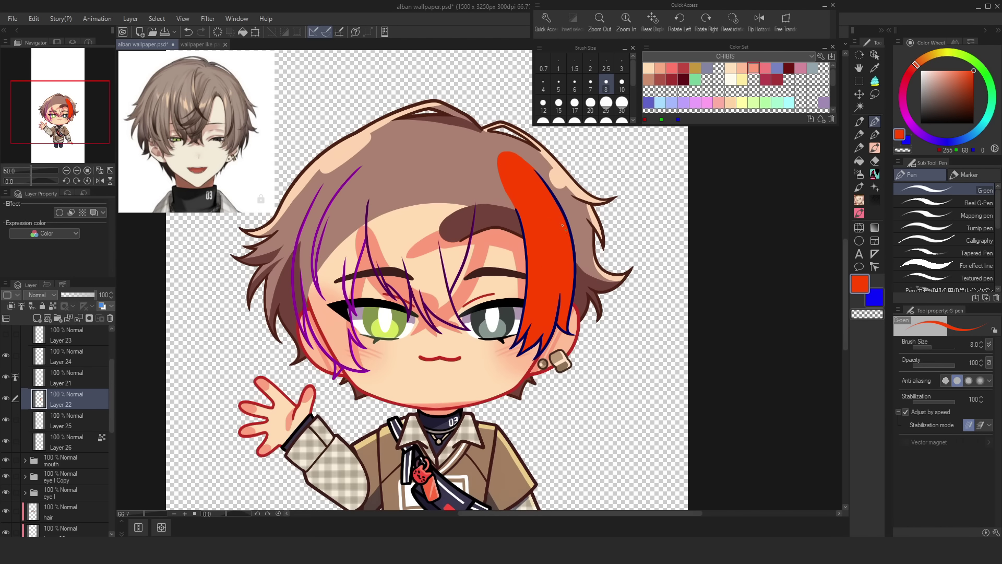
scroll(527, 203, "up", 4)
key("bracketright")
key("bracketright")
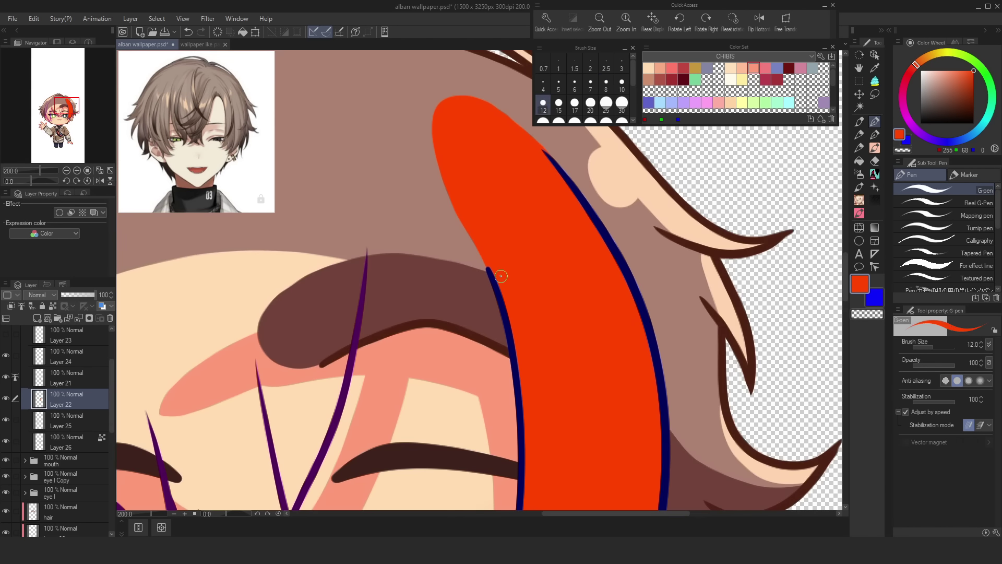
key("bracketright")
mouse_move(487, 259)
left_mouse_down()
mouse_move(425, 159)
mouse_move(397, 70)
mouse_move(478, 107)
mouse_move(419, 84)
mouse_move(448, 102)
left_mouse_up()
Step: Recolour the orange-red side lock on Layer 22 with brown RGB 172, 130, 115
left_click(875, 135)
key("bracketleft")
key("bracketleft")
key("bracketleft")
key("bracketleft")
key("bracketleft")
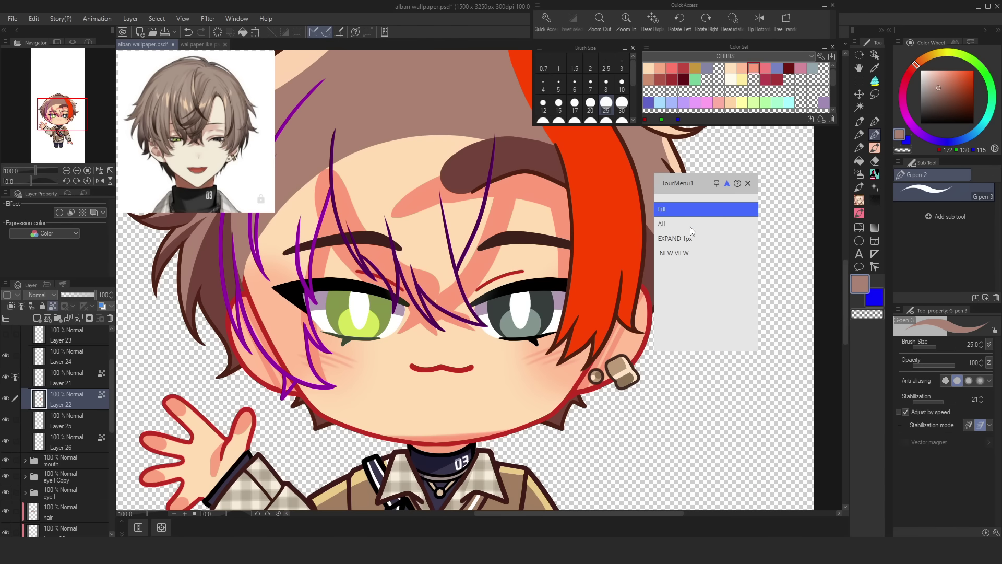
left_click(690, 227)
scroll(689, 230, "down", 1)
scroll(688, 230, "up", 2)
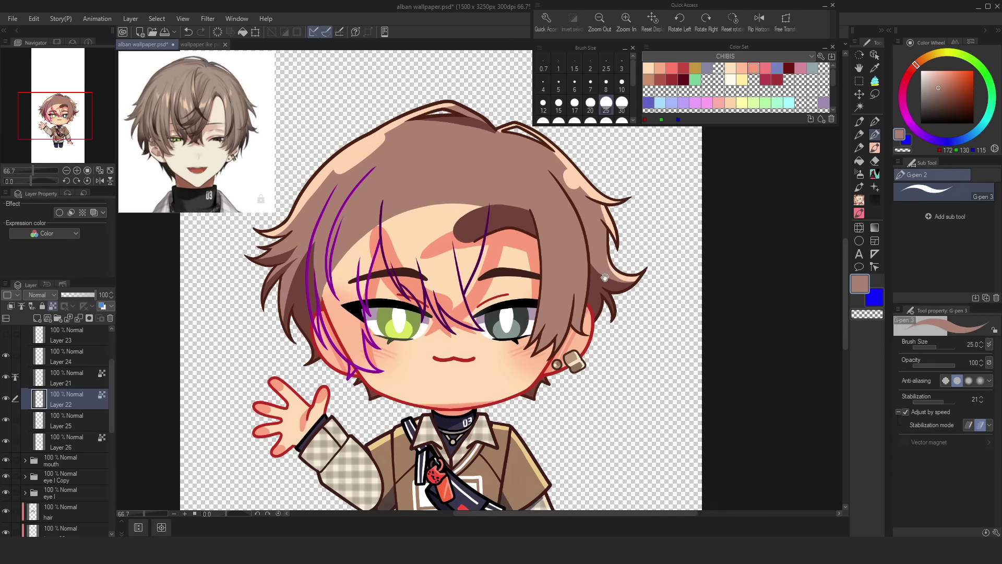
Step: Shade strands of the side locks in dark brown RGB 114, 67, 60, at size 15 on Layer 22 and size 10 on Layer 21
left_click_drag(511, 231, 498, 377)
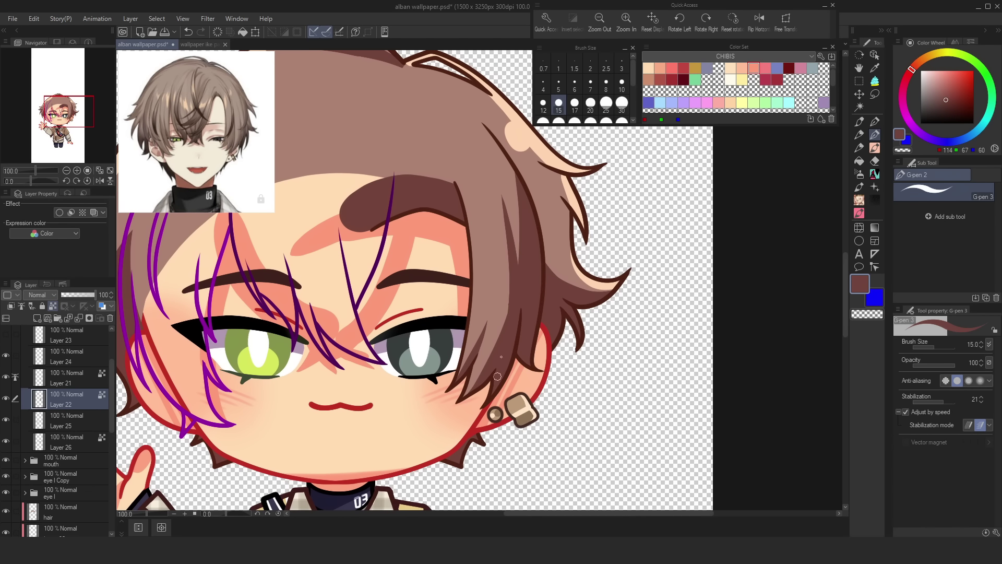
mouse_move(505, 212)
left_mouse_down()
mouse_move(508, 298)
mouse_move(479, 388)
left_mouse_up()
scroll(508, 309, "down", 4)
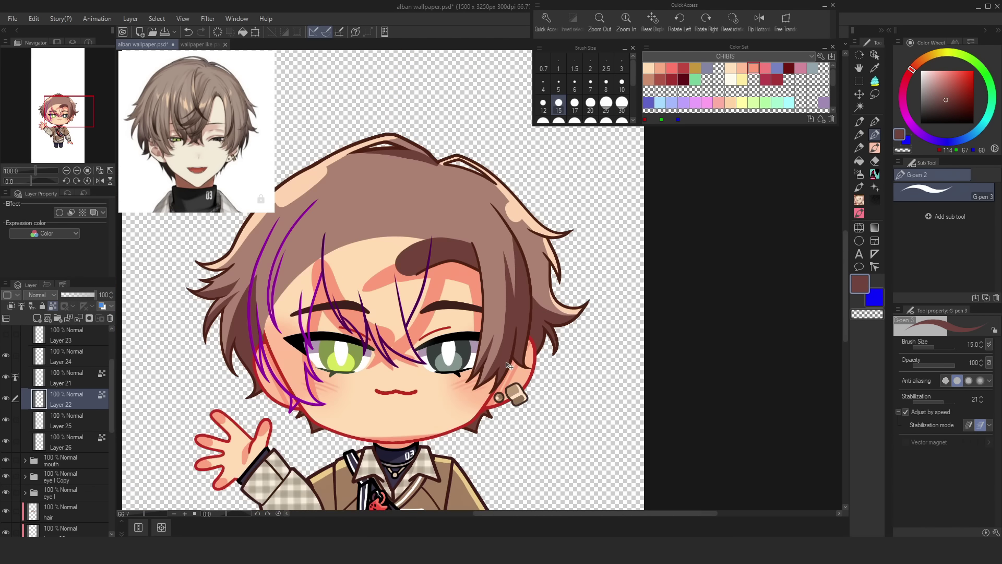
scroll(506, 362, "up", 3)
mouse_move(494, 244)
left_mouse_down()
mouse_move(502, 249)
mouse_move(507, 238)
left_mouse_up()
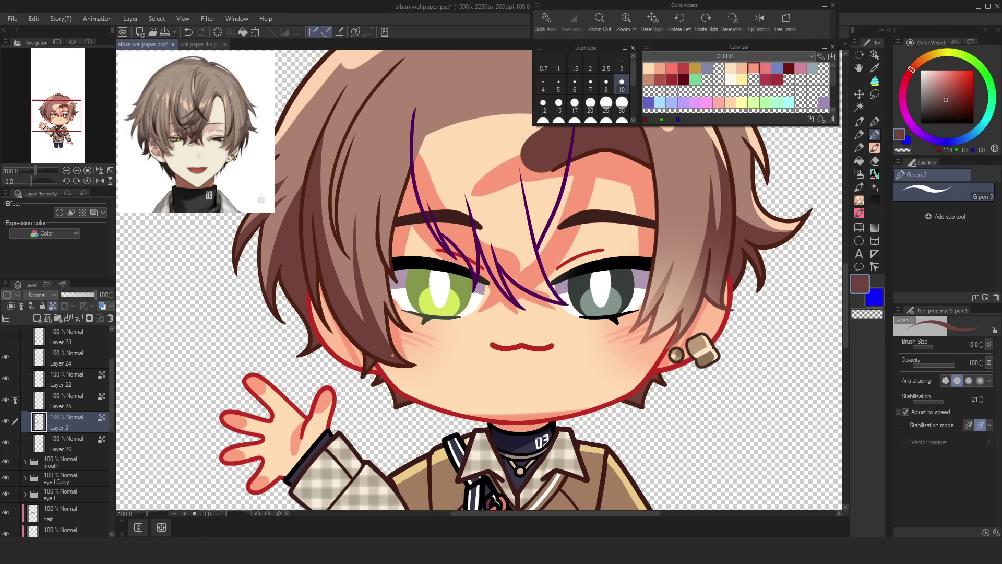
left_click_drag(381, 126, 366, 219)
mouse_move(333, 249)
left_mouse_down()
mouse_move(361, 197)
mouse_move(397, 164)
mouse_move(322, 281)
left_mouse_up()
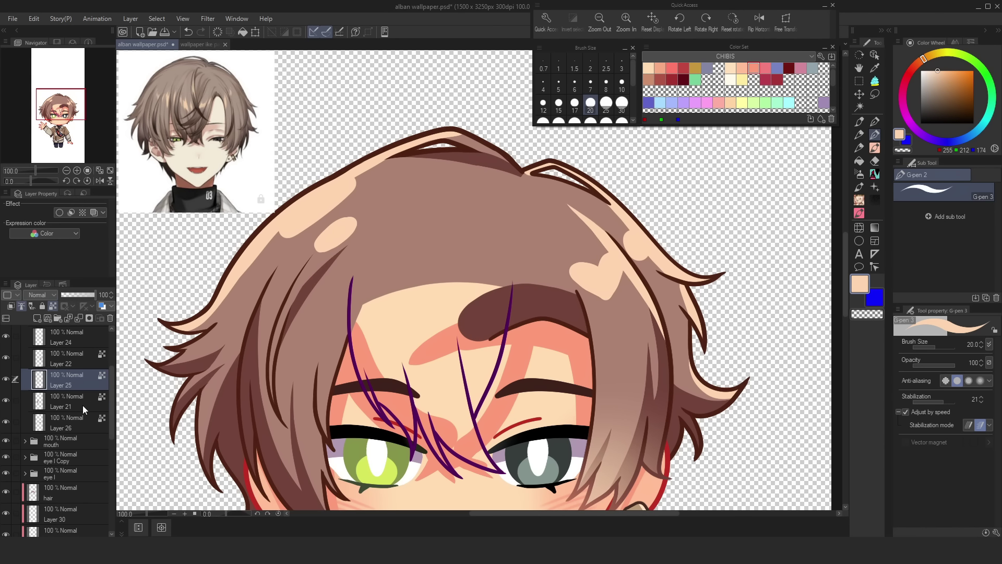
Step: Fade the tips of the side lock on the waving-hand side into sampled skin tone with the Soft airbrush on Layer 21
left_click(84, 407)
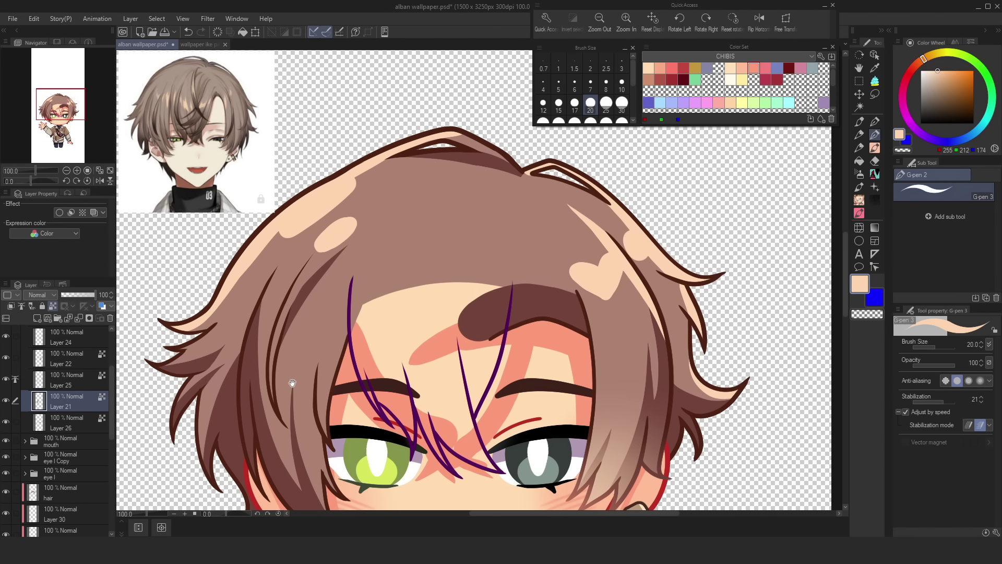
scroll(293, 384, "down", 5)
left_click(436, 353, "alt")
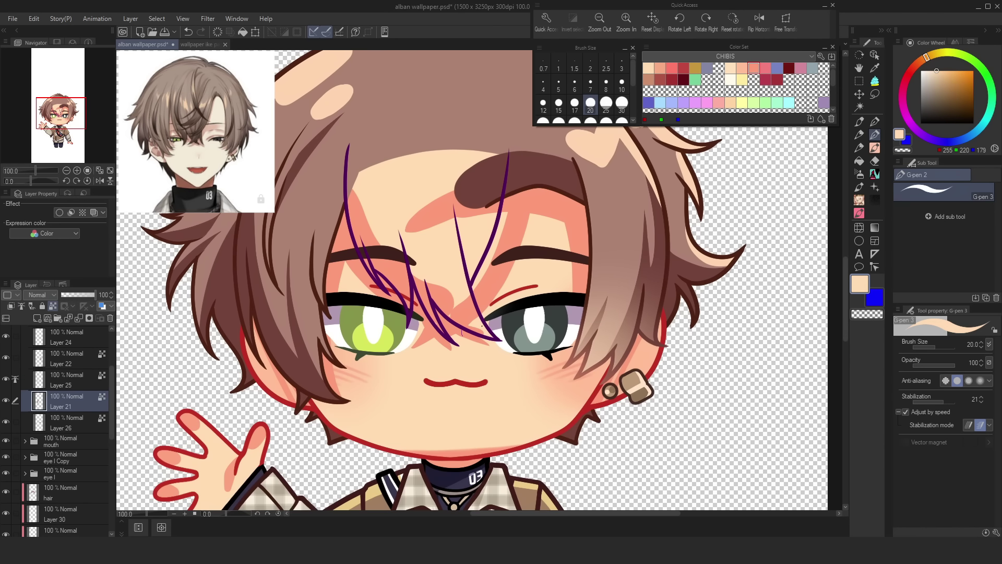
left_click(859, 174)
left_click(345, 378, "alt")
left_click_drag(378, 389, 349, 391)
key("ctrl+z")
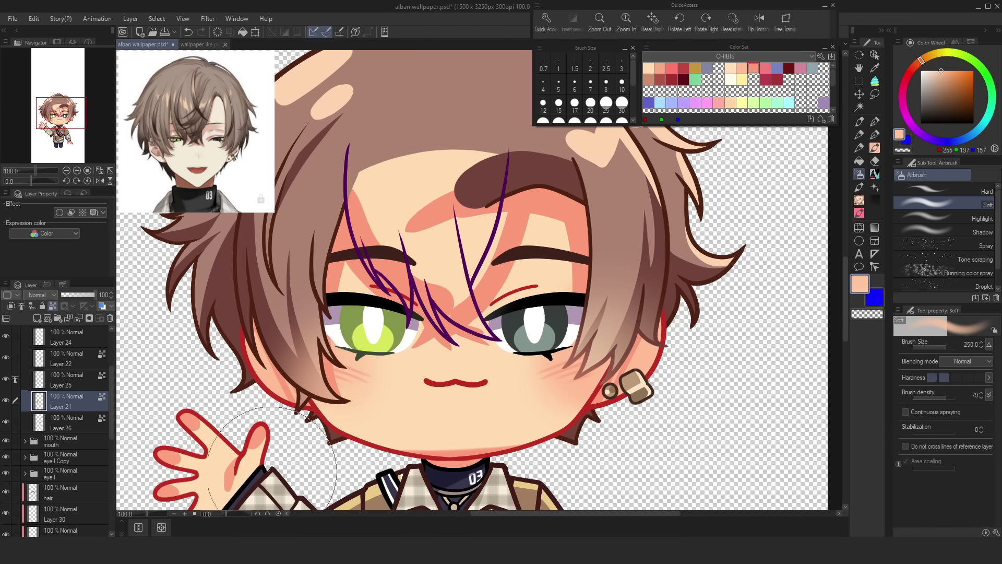
Step: Lighten the same side lock's outline tips on Layer 25 with a sampled skin tone and a smaller airbrush
key("bracketleft")
key("bracketleft")
key("bracketleft")
key("bracketleft")
left_click(82, 385)
left_click(441, 340, "alt")
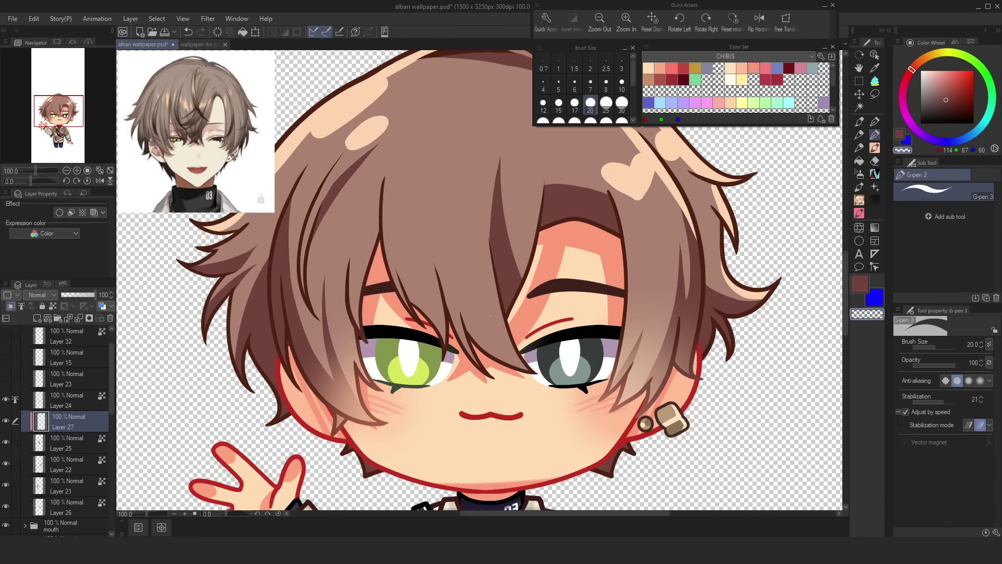
Step: Draw the central fringe lock on Layer 24 in orange-red RGB 255, 68, 0 and recolour it brown RGB 172, 130, 115
mouse_move(472, 189)
left_mouse_down()
mouse_move(418, 313)
mouse_move(383, 467)
left_mouse_up()
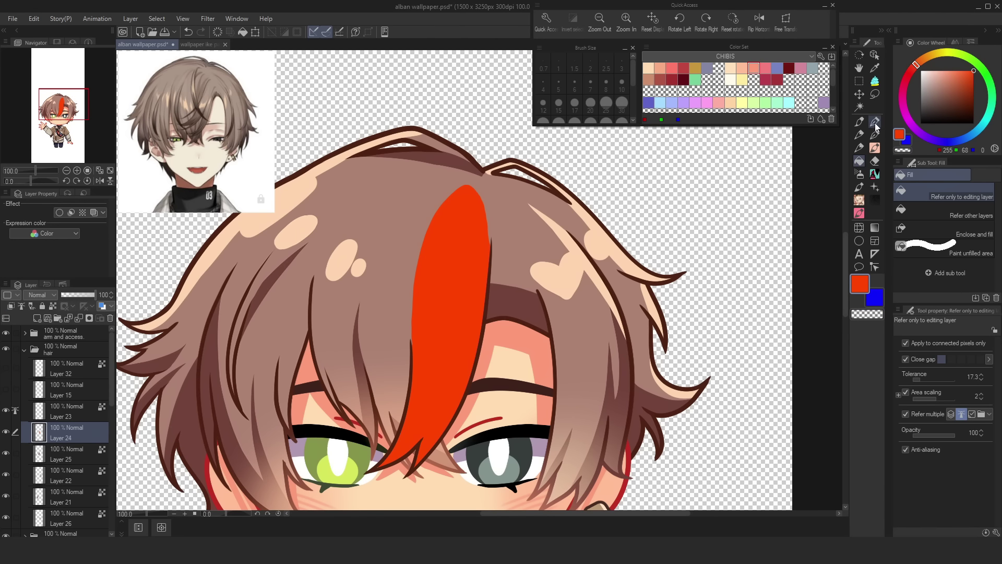
left_click(875, 123)
left_click(873, 146)
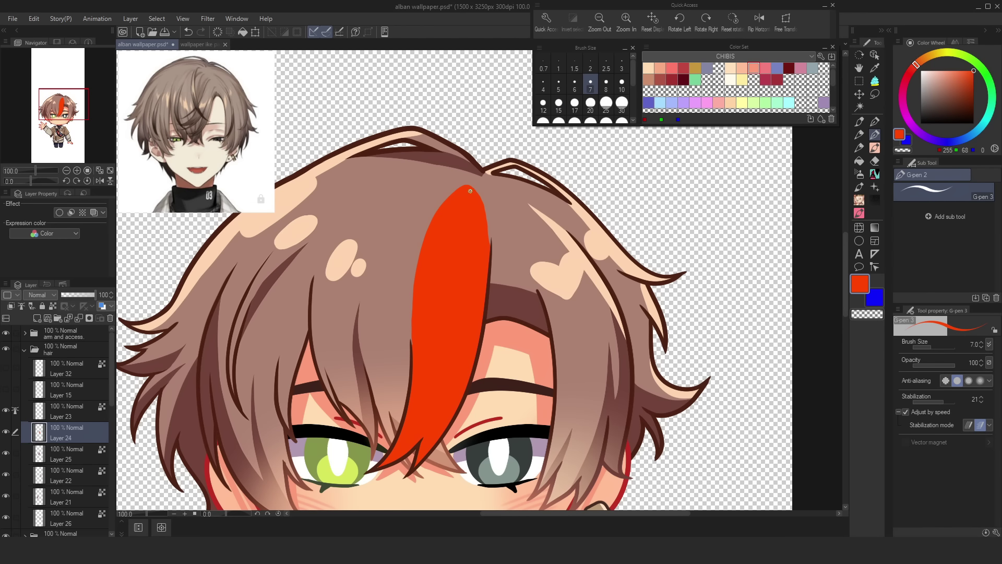
key("bracketright")
key("bracketright")
key("bracketright")
key("bracketright")
key("bracketright")
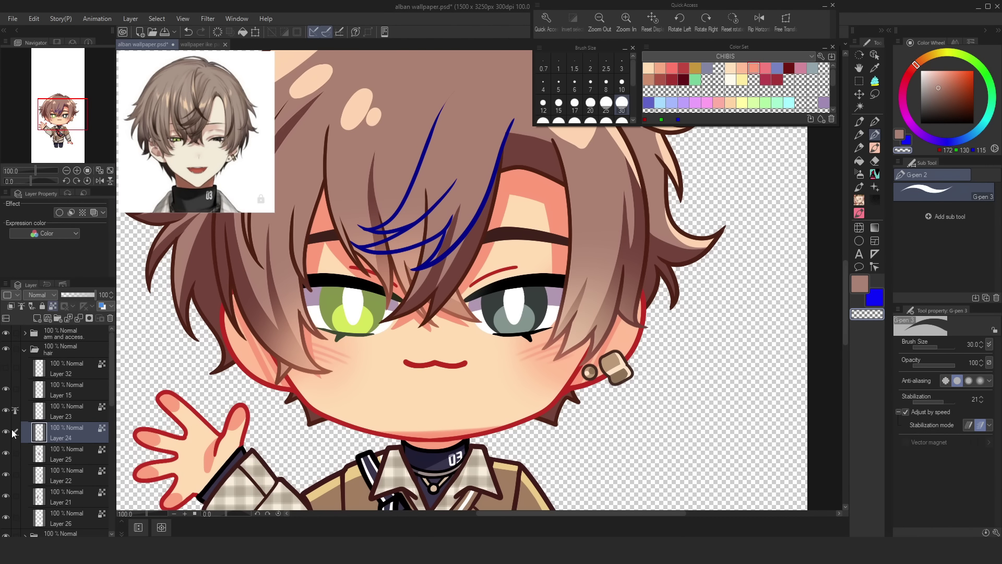
left_click(53, 306)
Step: Fade the central fringe lock's tip on Layer 24 with the Soft airbrush at size 250 in sampled skin tone RGB 255, 189, 149
left_click(547, 346, "alt")
left_click(859, 174)
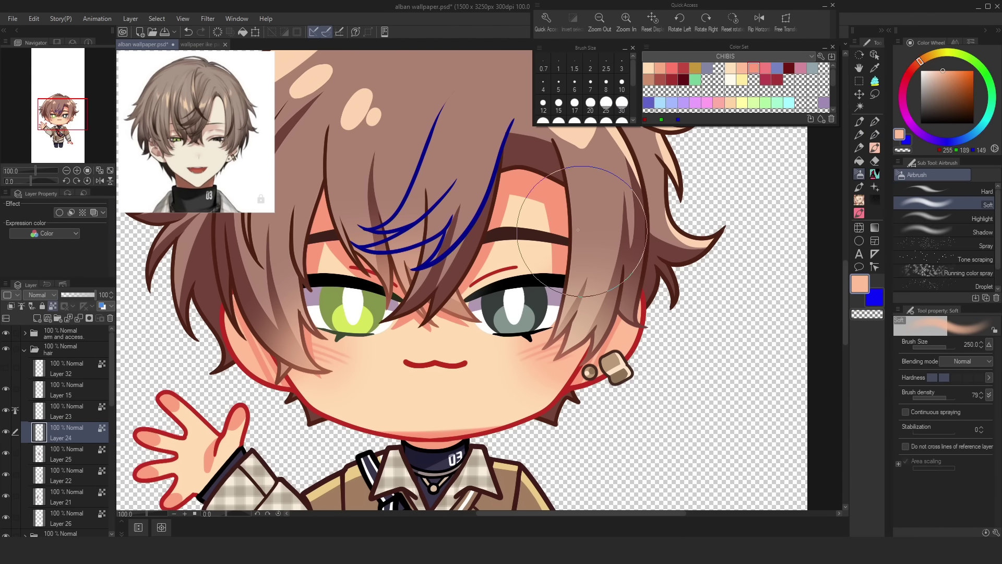
scroll(582, 232, "down", 1)
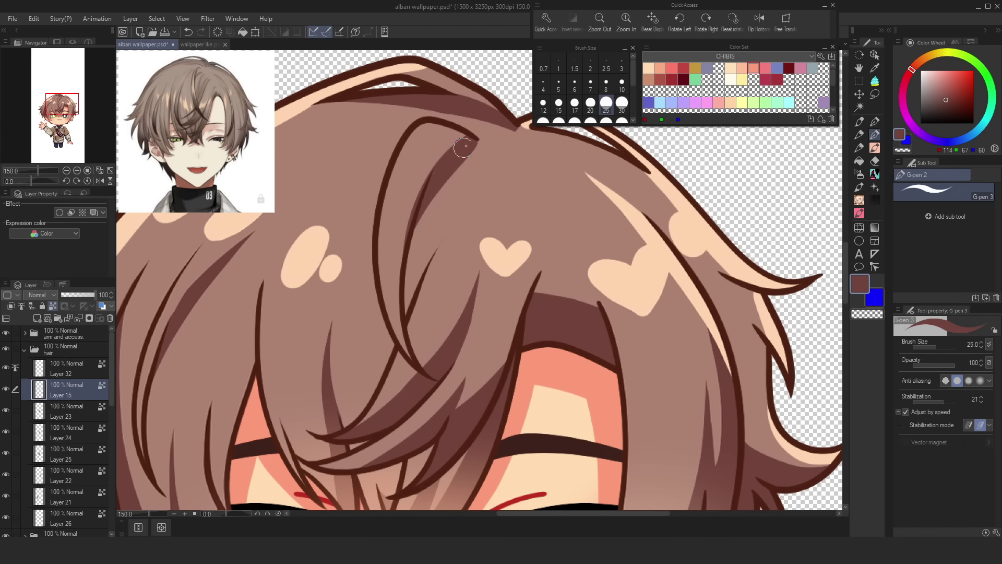
Step: Shade the curled top lock on Layer 15 with dark brown RGB 114, 67, 60 strokes at size 25
mouse_move(466, 146)
left_mouse_down()
mouse_move(428, 174)
mouse_move(405, 262)
mouse_move(430, 379)
left_mouse_up()
mouse_move(478, 138)
left_mouse_down()
mouse_move(456, 134)
mouse_move(420, 177)
left_mouse_up()
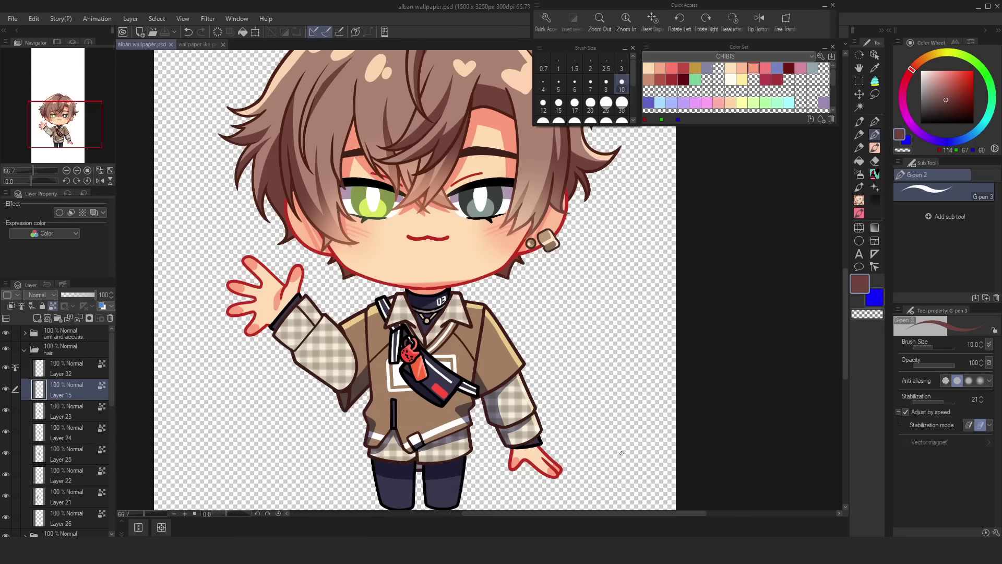
scroll(623, 448, "down", 2)
scroll(623, 448, "up", 1)
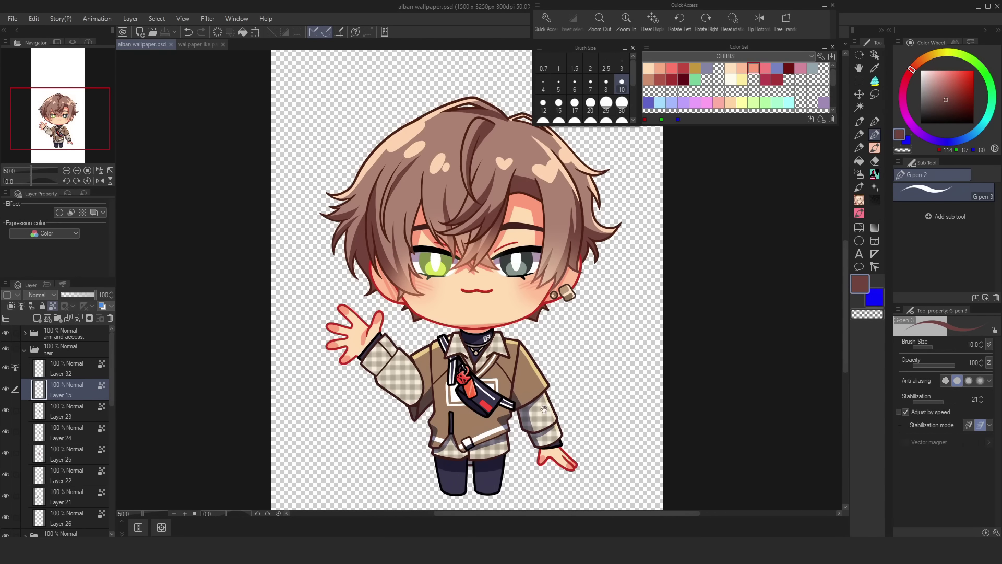
Step: Merge Layer 32 into Layer 15 and check the hair layers by toggling their visibility
left_click_drag(544, 409, 509, 431)
left_click(88, 370)
left_click(79, 319)
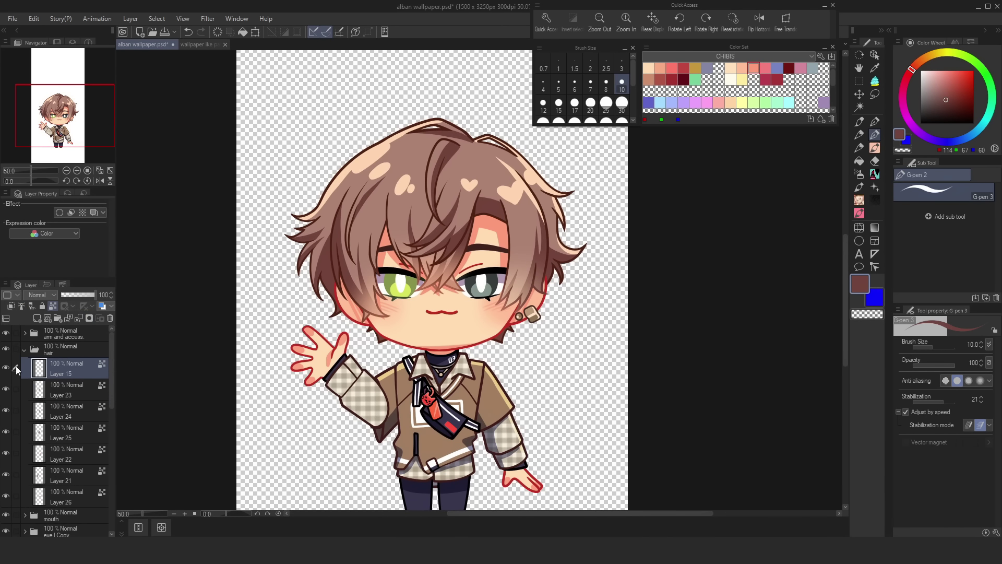
left_click(10, 371)
left_click(10, 372)
mouse_move(7, 371)
left_mouse_down()
mouse_move(7, 476)
mouse_move(13, 365)
left_mouse_up()
left_click(5, 496)
left_click(5, 495)
Step: Move the Layer 2 placement guide above the bg folder
key("ctrl+plus")
key("ctrl+0")
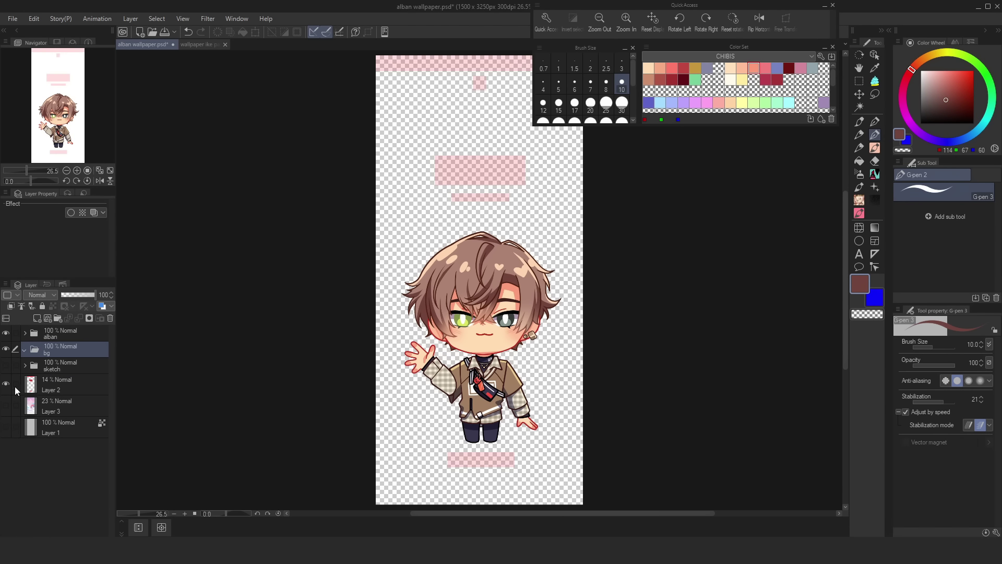
left_click_drag(85, 348, 87, 343)
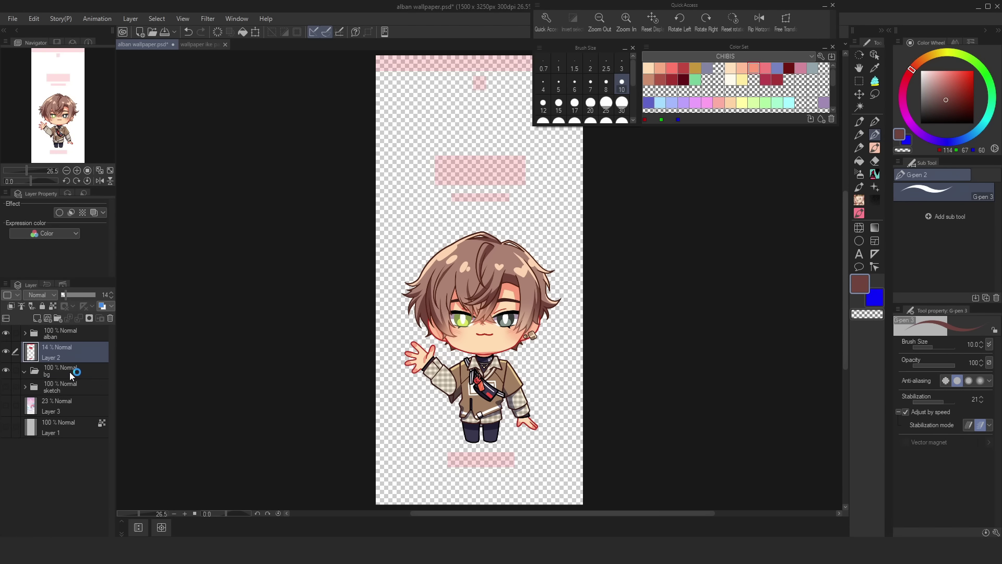
Step: Add a cream-filled background layer, Layer 27, inside the bg folder
left_click(70, 371)
key("[")
scroll(376, 340, "up", 1)
scroll(534, 282, "down", 1)
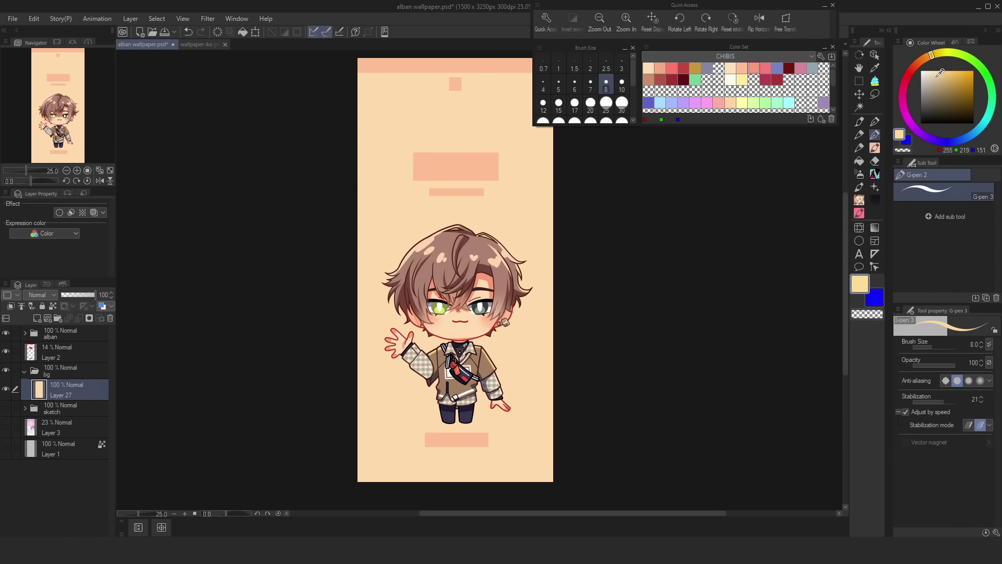
left_click_drag(350, 119, 623, 283)
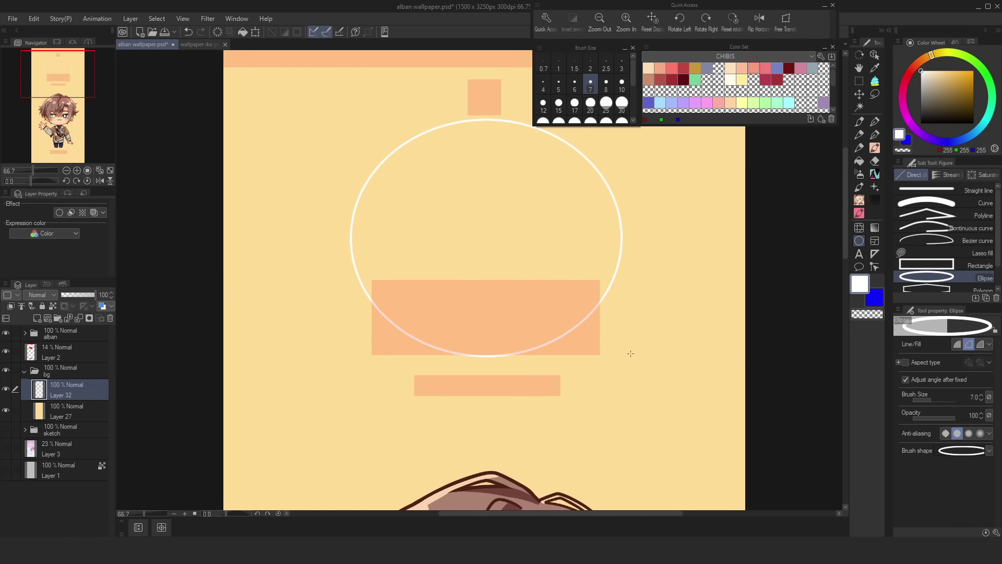
left_click(76, 390)
scroll(481, 271, "down", 1)
key("g")
left_click(481, 261)
key("ctrl+t")
left_click_drag(582, 351, 505, 282)
key("Return")
scroll(468, 286, "down", 3)
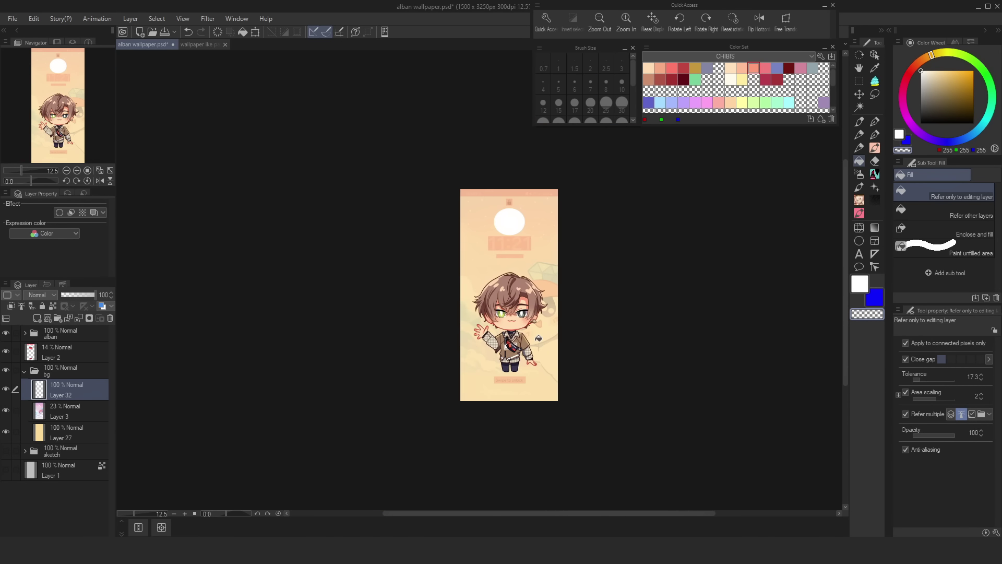
left_click(110, 319)
Step: Hide Layer 3 and draw a large white ellipse outline behind the character on Layer 32, extending past both canvas sides
left_click(5, 389)
scroll(497, 339, "up", 2)
left_click_drag(390, 187, 651, 367)
left_click_drag(574, 313, 576, 331)
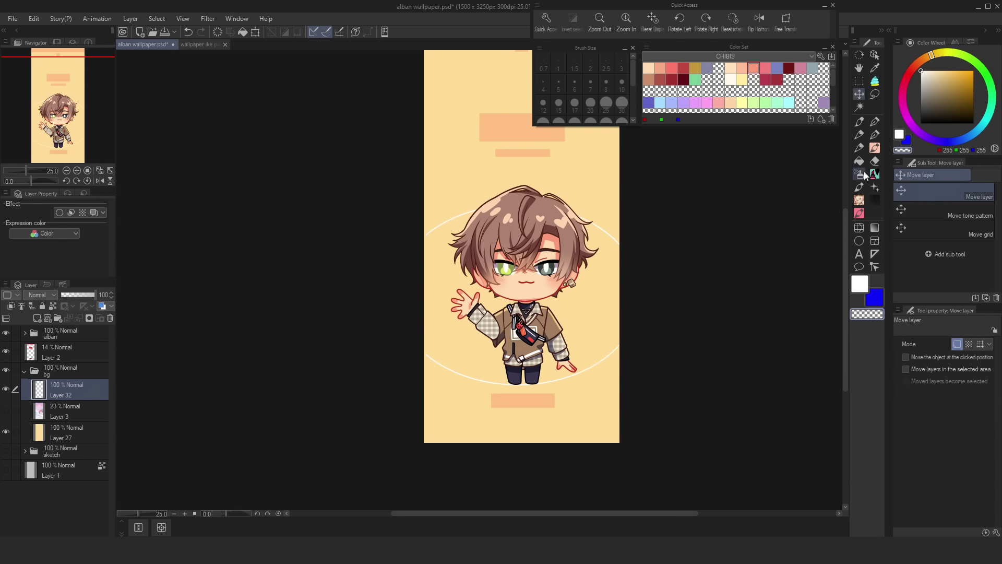
Step: Fill the area under the ellipse's upper arc white down to the canvas bottom and merge it with the outline as Layer 34
left_click(859, 161)
left_click(21, 305)
left_click(37, 318)
scroll(596, 348, "up", 1)
left_click(415, 366)
left_click(66, 389)
key("ctrl+e")
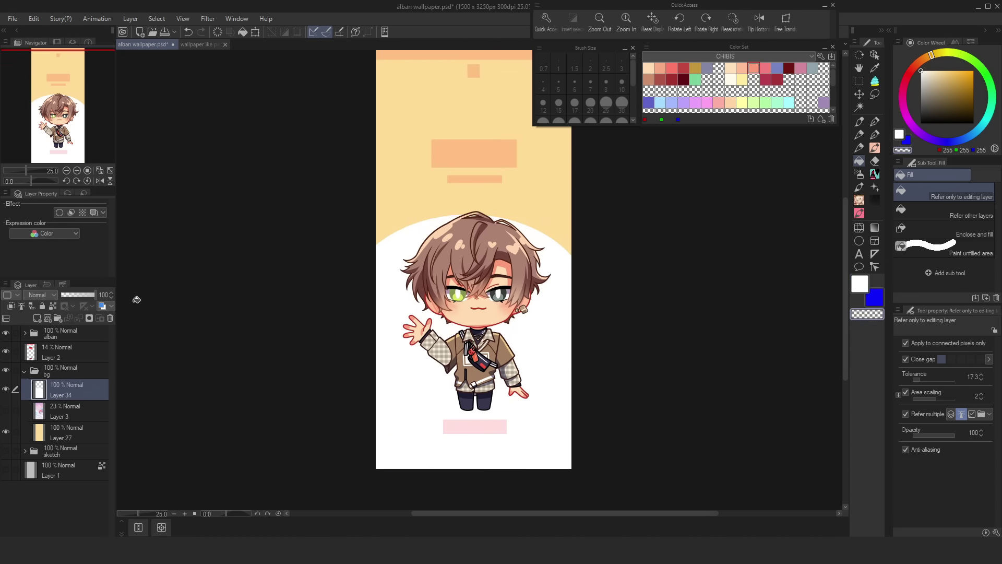
Step: Raise the white hill shape's top slightly and fill the shape with orange sampled from the guide's large block
key("ctrl+t")
left_click_drag(485, 187, 485, 181)
key("Return")
left_click(441, 151, "alt")
left_click(550, 360)
left_click(550, 360)
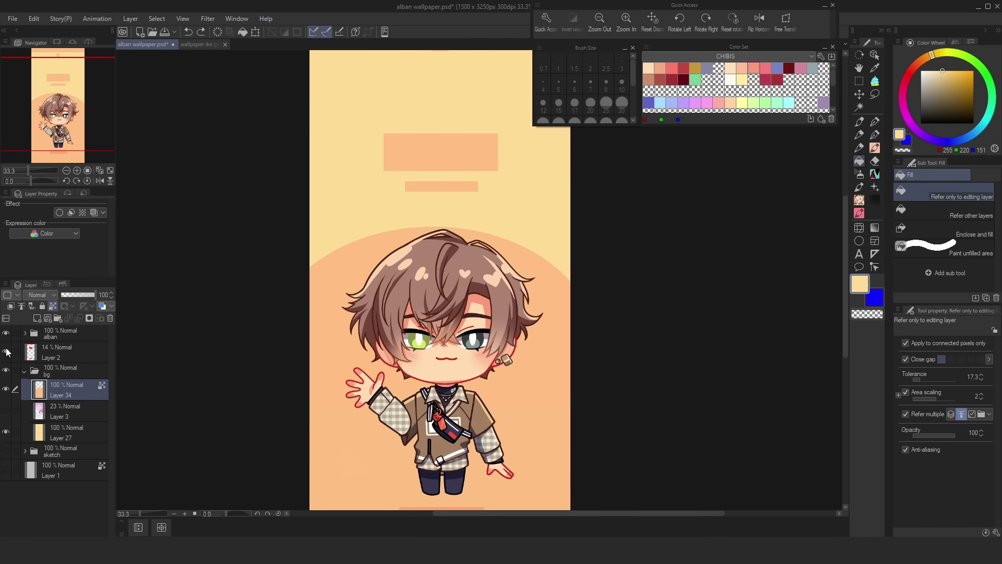
Step: Recolour the Layer 27 background pale beige and hide the Layer 2 guide
left_click(66, 432)
left_click(522, 183)
left_click(6, 351)
scroll(626, 209, "down", 1)
Step: Draw and fill a cat ear on the hill's waving-hand side on new Layer 32, in orange RGB 255, 115, 0 at pen size 15
left_click(67, 390)
scroll(411, 163, "up", 2)
left_click(37, 318)
left_click(874, 121)
left_click(973, 71)
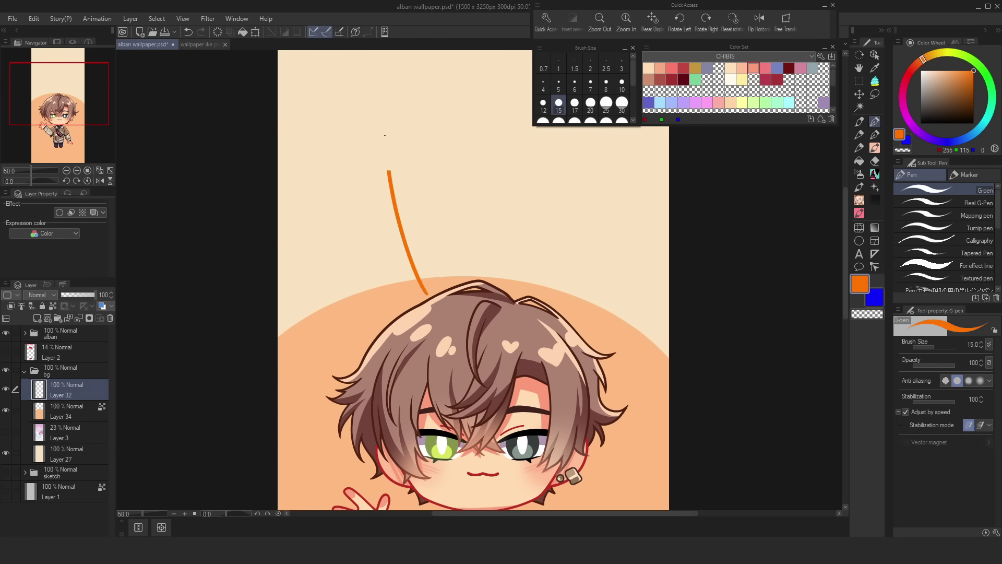
left_click_drag(394, 297, 418, 287)
left_click(859, 161)
left_click(339, 277)
Step: Move the ear layer below Layer 34, recolour the ear dusty rose RGB 189, 118, 120, and save
left_click(940, 84)
left_click_drag(67, 390, 66, 419)
left_click(339, 277)
scroll(370, 303, "up", 2)
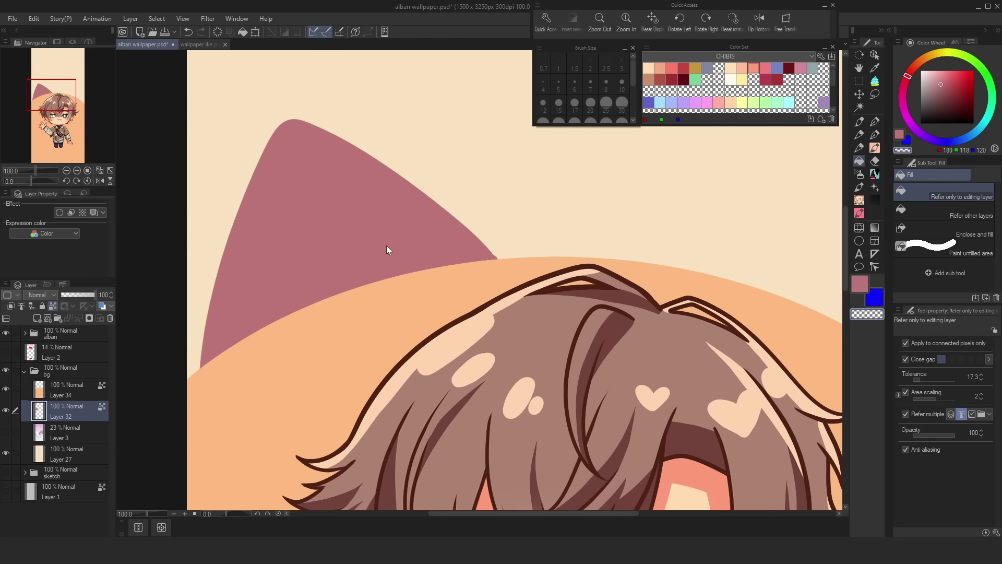
key("ctrl+s")
Step: Make the inner ear on Layer 32 Copy in orange RGB 255, 116, 0, scaled to 61% and rotated 2°
left_click(37, 318)
left_click(874, 122)
left_click(923, 60)
left_click(973, 70)
scroll(577, 211, "up", 1)
left_click_drag(577, 211, 742, 173)
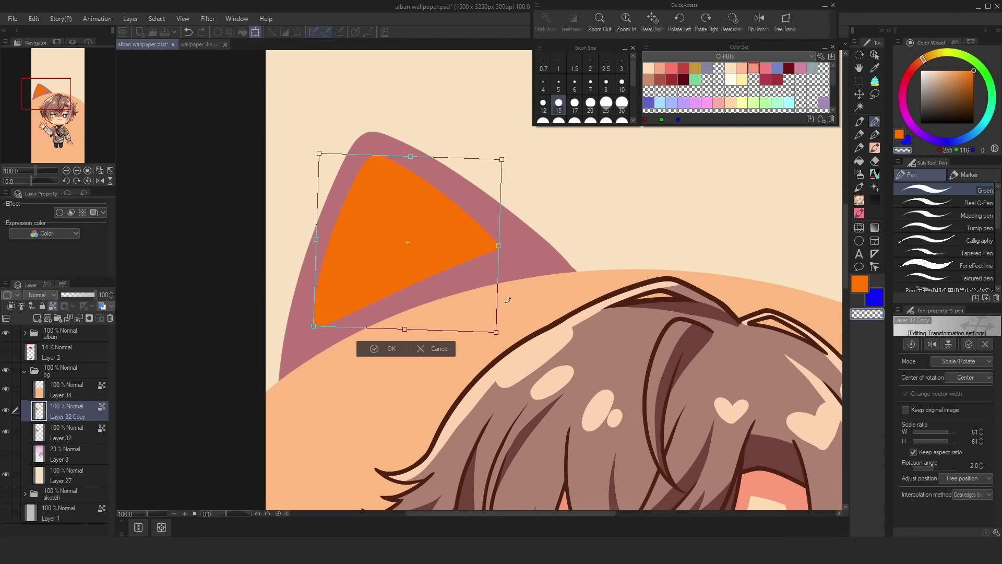
left_click(383, 349)
Step: Reshape the inner ear's lower corners and bottom edge with the G-pen so they follow the hill's curve
left_click(53, 306)
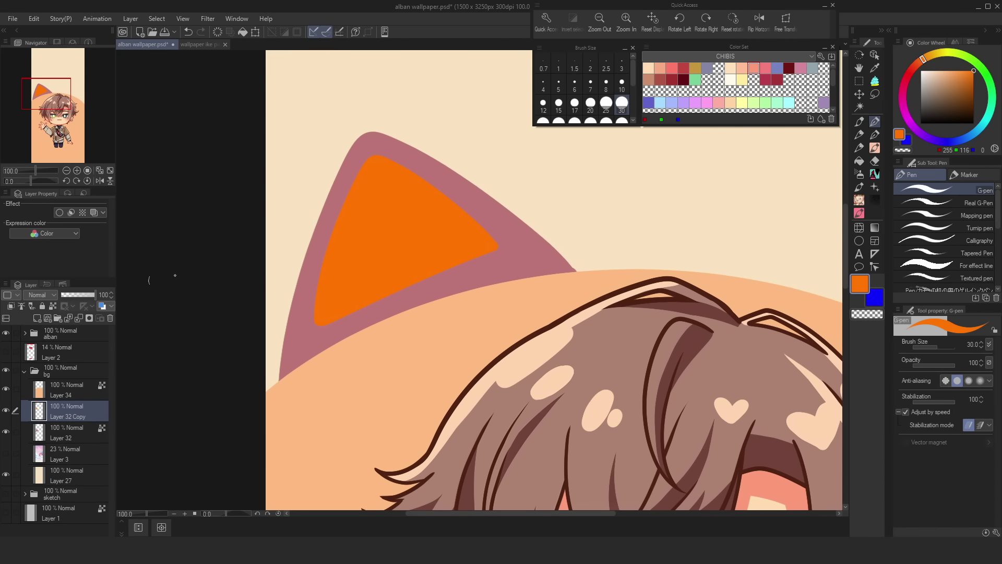
scroll(421, 250, "up", 1)
key("c")
left_click_drag(304, 364, 358, 324)
left_click(605, 258, "alt")
scroll(607, 242, "up", 1)
mouse_move(606, 242)
left_mouse_down()
mouse_move(617, 276)
mouse_move(699, 233)
left_mouse_up()
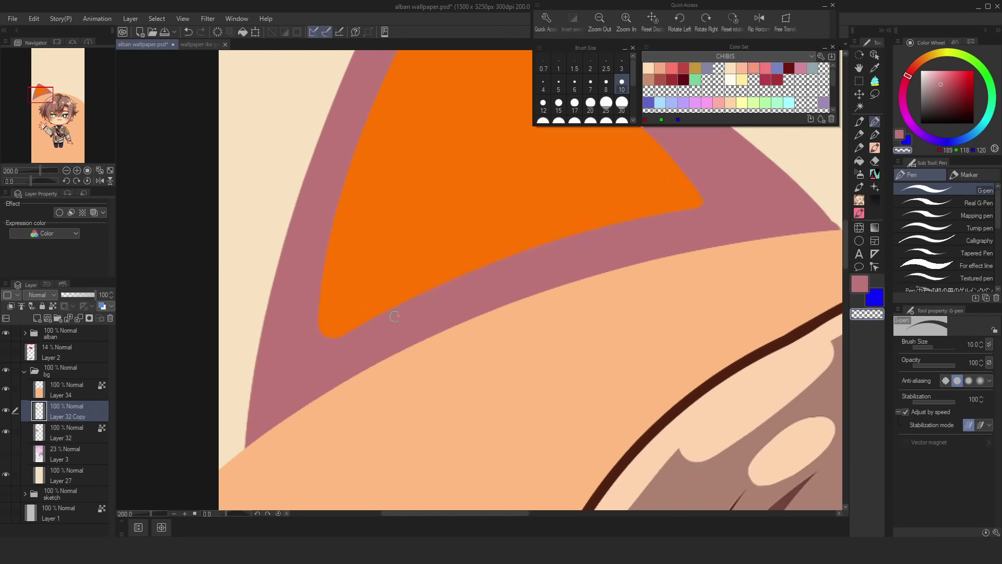
left_click(443, 235, "alt")
scroll(412, 105, "down", 1)
key("asciicircum")
scroll(429, 291, "down", 3)
Step: Recolour the inner ear on Layer 32 Copy with the hill's light orange, RGB 255, 187, 130
left_click(52, 306)
left_click(473, 356, "alt")
key("alt+Delete")
scroll(474, 356, "up", 3)
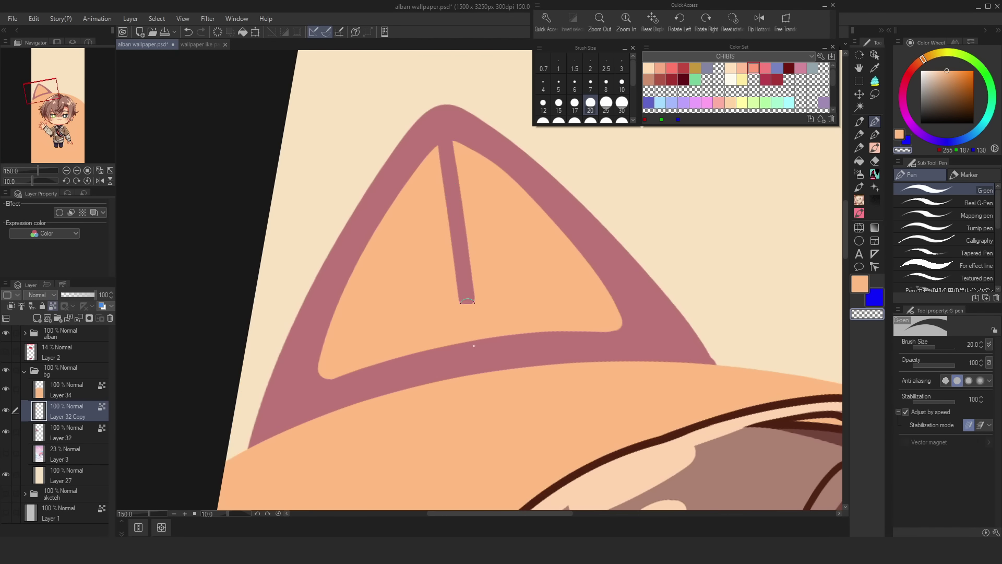
Step: Split the inner ear with a narrow stripe from its tip towards the base at pen size 20
left_click_drag(477, 357, 450, 137)
key("bracketleft")
key("minus")
key("minus")
key("minus")
scroll(380, 434, "down", 2)
key("asciicircum")
key("asciicircum")
key("minus")
key("minus")
left_click(859, 173)
left_click(934, 54)
left_click(928, 71)
left_click_drag(379, 298, 449, 334)
left_click(652, 22)
left_click(5, 388)
left_click(5, 389)
left_click(68, 432)
left_click(422, 253, "alt")
key("bracketright")
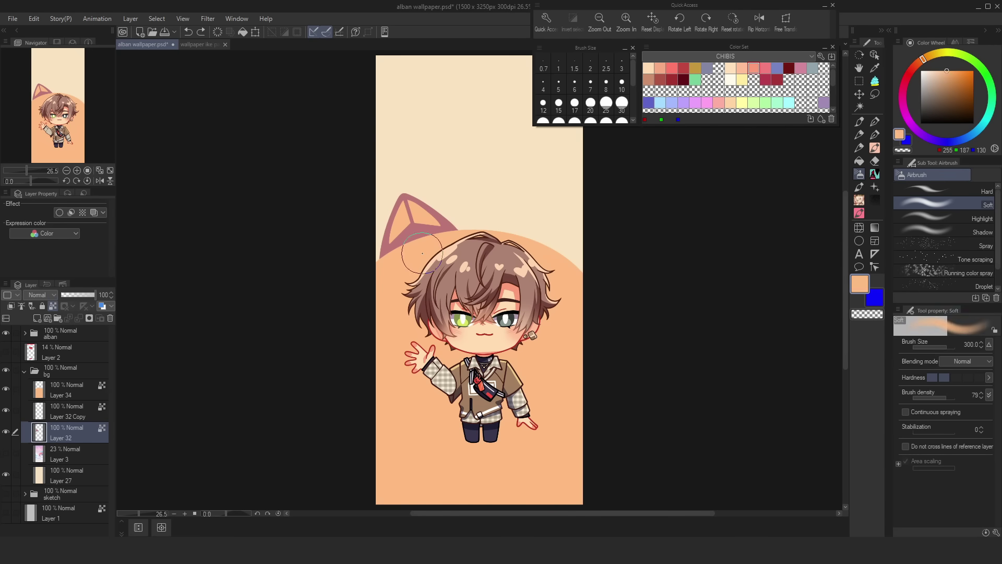
Step: Place a flipped copy of the purple RGB 101, 74, 94 ear on the hill's other side, with the alban folder hidden and Layer 2 shown
key("ctrl+t")
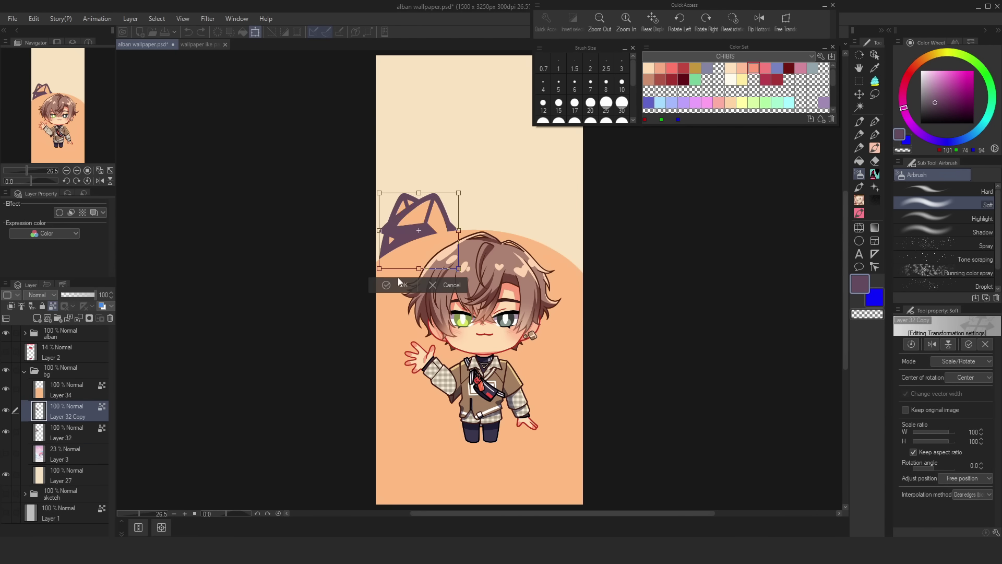
key("Return")
left_click(5, 351)
scroll(480, 276, "up", 2)
left_click(6, 333)
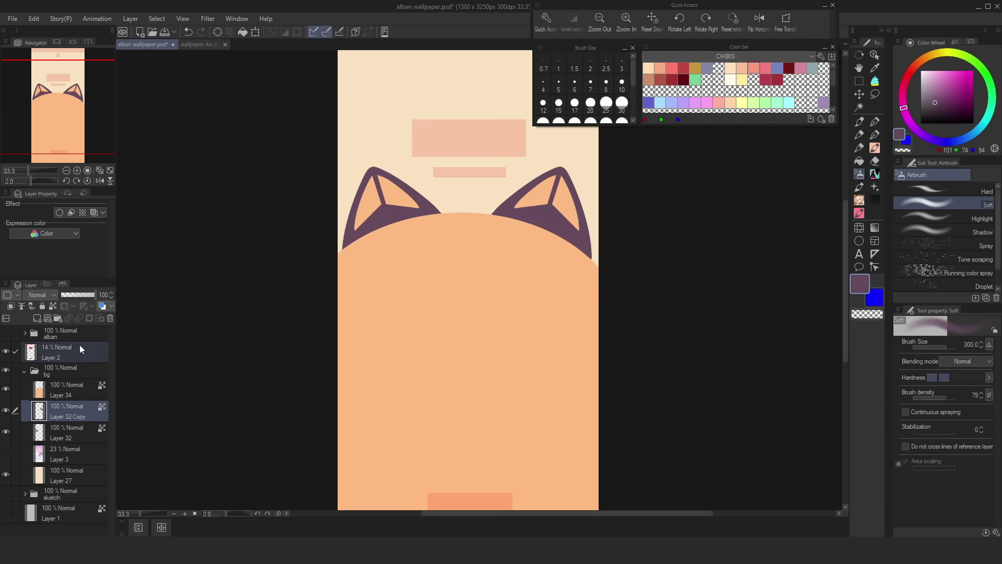
Step: Add Layer 35 above Layer 34 and place a large white "03" text on the hill
left_click(68, 389)
left_click(37, 318)
left_click(921, 72)
left_click(859, 253)
left_click(533, 360)
type("03")
left_click_drag(560, 367, 699, 463)
Step: Position the "03" text centred horizontally above the lower guide block
left_click(859, 94)
scroll(639, 291, "down", 4)
scroll(640, 291, "up", 3)
left_click_drag(560, 272, 560, 304)
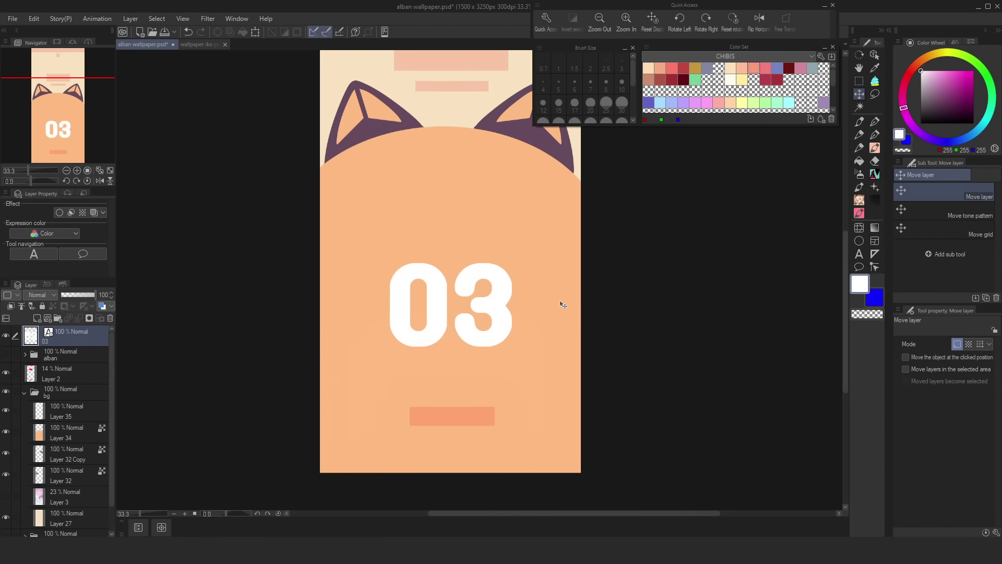
scroll(600, 433, "down", 3)
scroll(617, 215, "down", 2)
mouse_move(602, 433)
left_mouse_down()
mouse_move(616, 214)
mouse_move(617, 345)
mouse_move(561, 327)
left_mouse_up()
scroll(617, 292, "up", 2)
Step: Rasterize the "03" text and square off the 3's rounded inner ends with the Hard eraser
right_click(68, 335)
scroll(501, 365, "up", 5)
key("e")
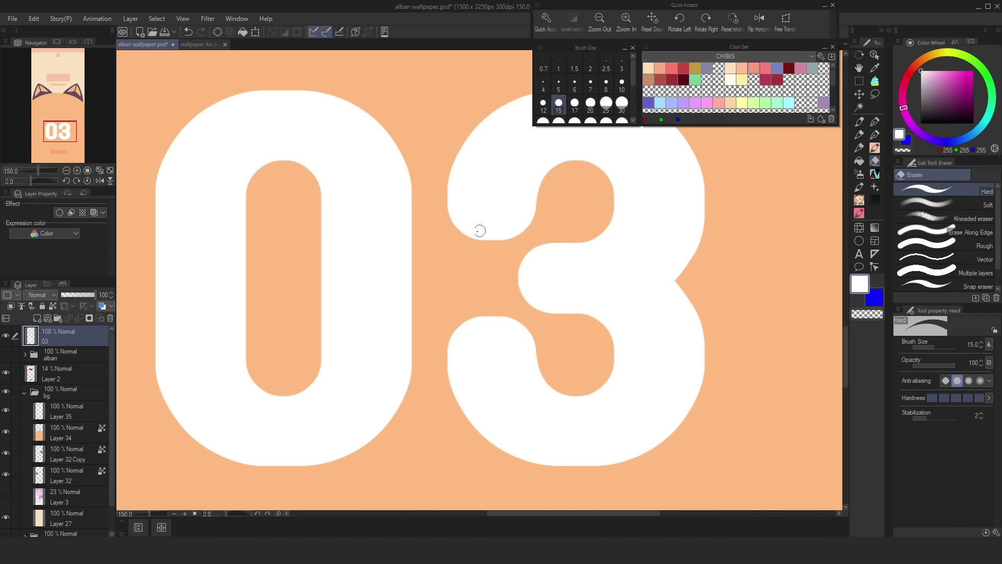
left_click_drag(521, 262, 520, 292)
left_click_drag(449, 336, 556, 339)
scroll(502, 373, "down", 1)
left_click_drag(412, 303, 473, 301)
Step: Cut diagonal slashes through the 0 and add a purple RGB 101, 74, 94 outline and drop shadow behind "03" on Layer 36
left_click(559, 120)
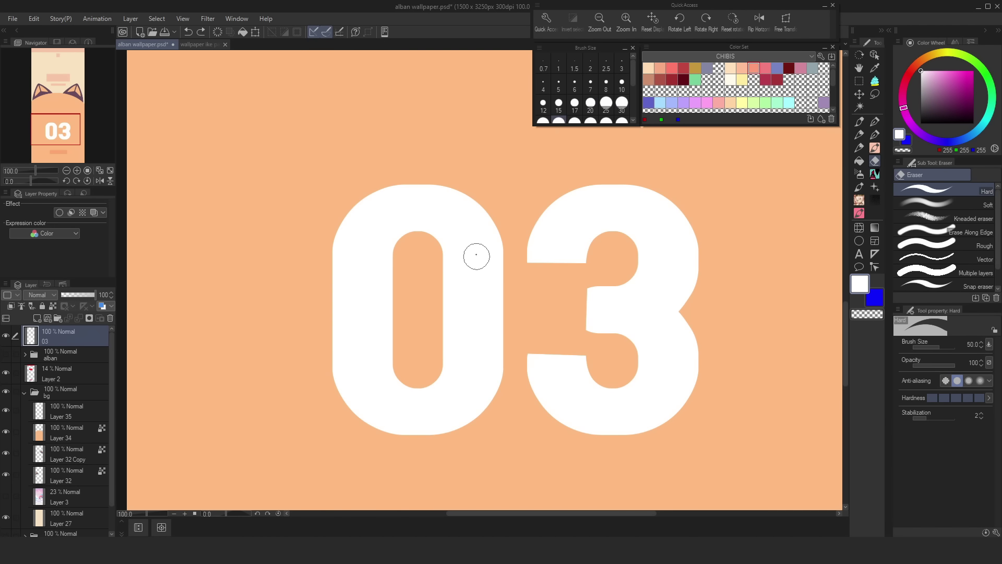
scroll(447, 293, "down", 2)
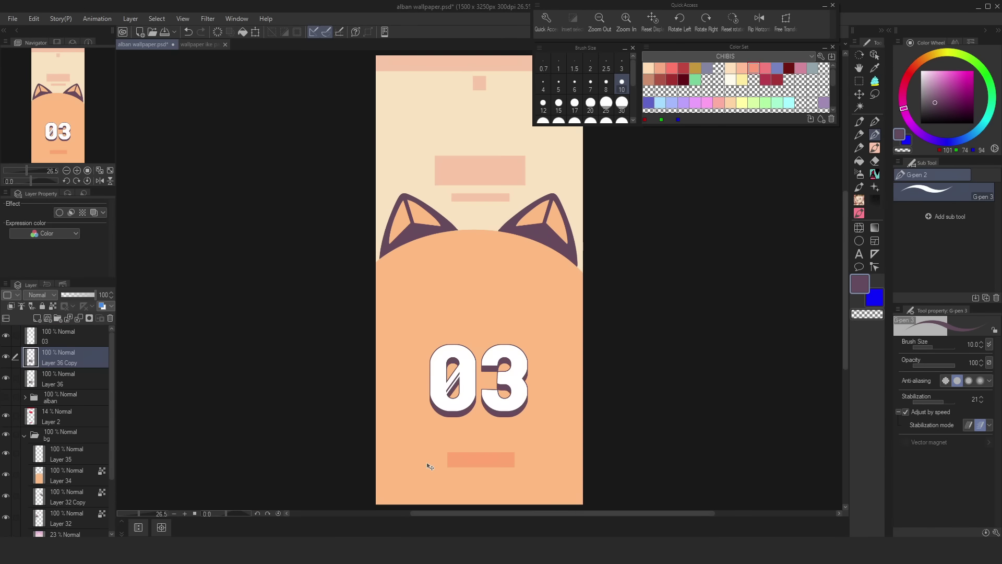
scroll(486, 416, "up", 2)
scroll(603, 436, "down", 3)
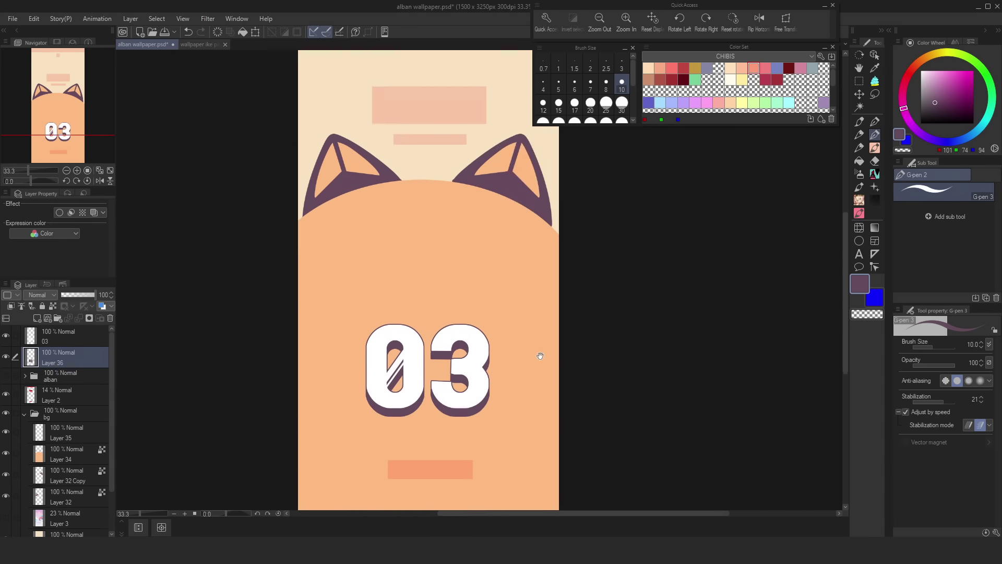
Step: Move Layer 2 to the top of the stack and add a purple RGB 101, 74, 94 bar behind the lower guide block on Layer 37
scroll(537, 351, "up", 3)
left_click_drag(63, 416, 95, 335)
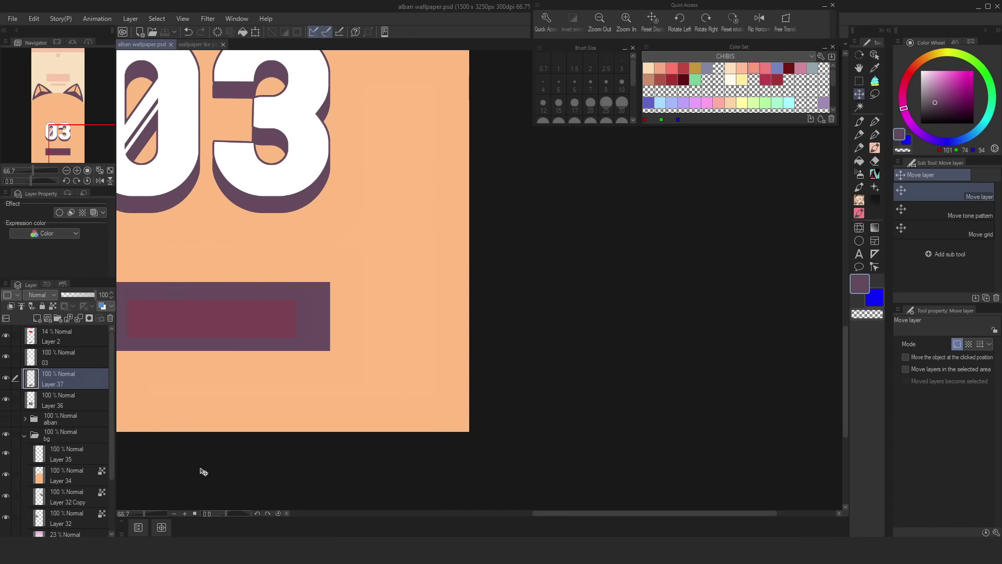
Step: Open the full-body reference image and paste its barcode pouch next to the purple bar, scaled to 665% and rotated
key("ctrl+o")
double_click(861, 321)
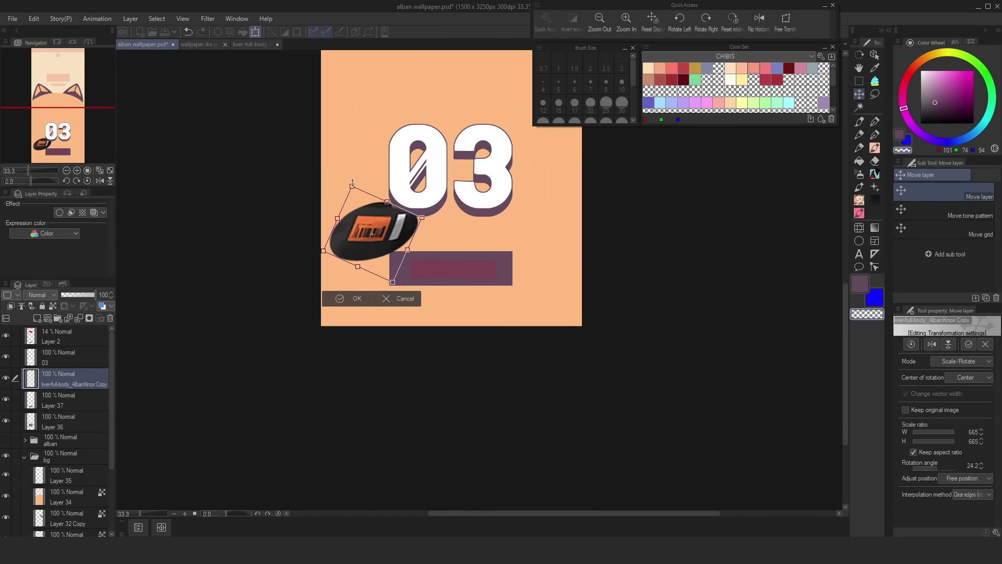
scroll(501, 261, "up", 2)
key("ctrl+alt+0")
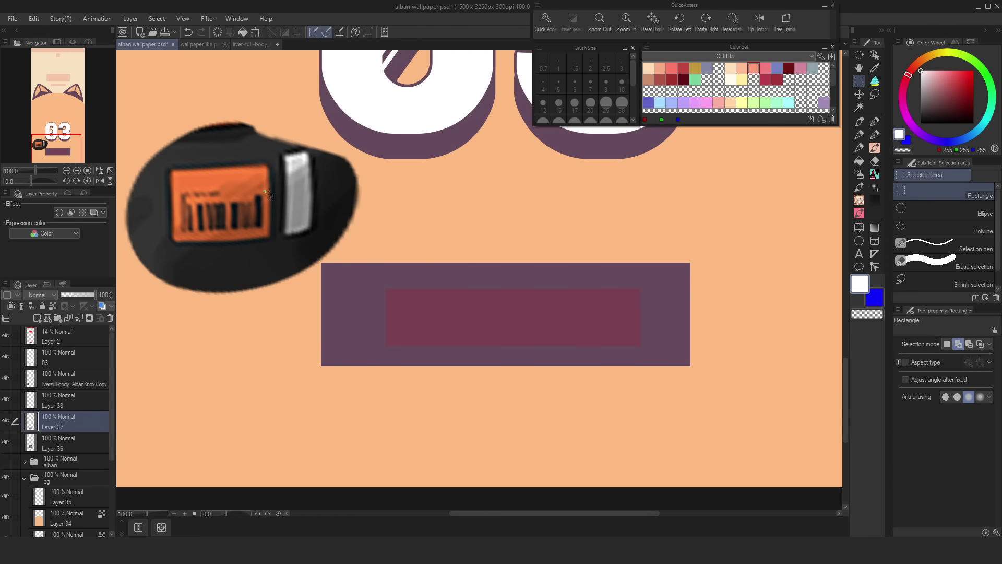
Step: Add a white label rectangle inside the purple bar on Layer 38 and scale it to 96%
key("m")
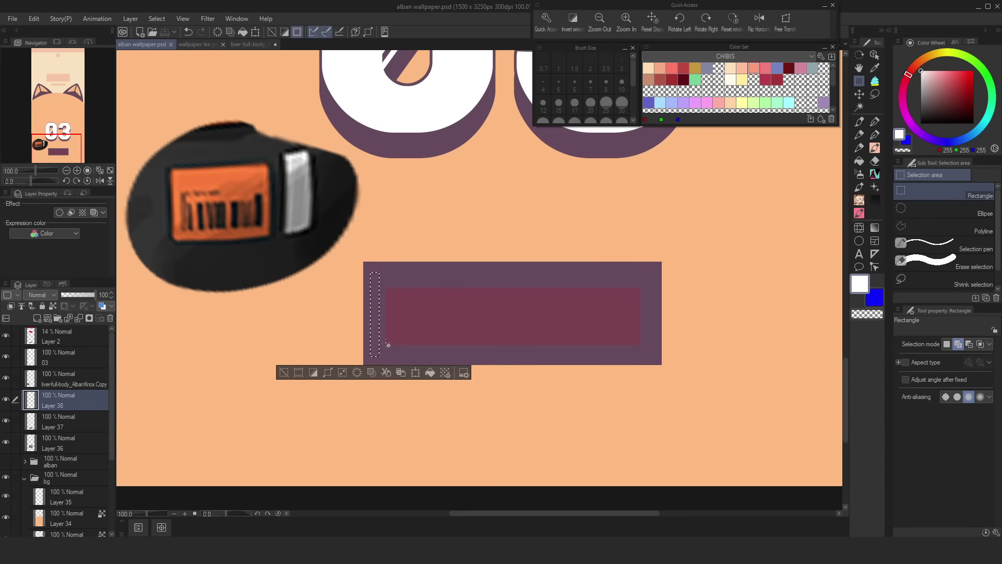
left_click_drag(633, 347, 385, 287)
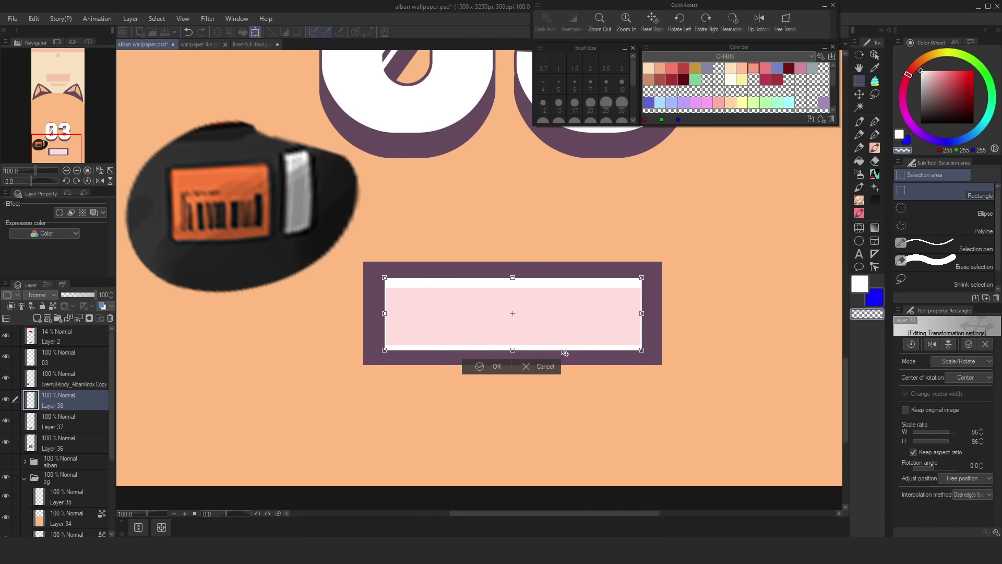
key("ctrl+minus")
key("Delete")
key("ctrl+d")
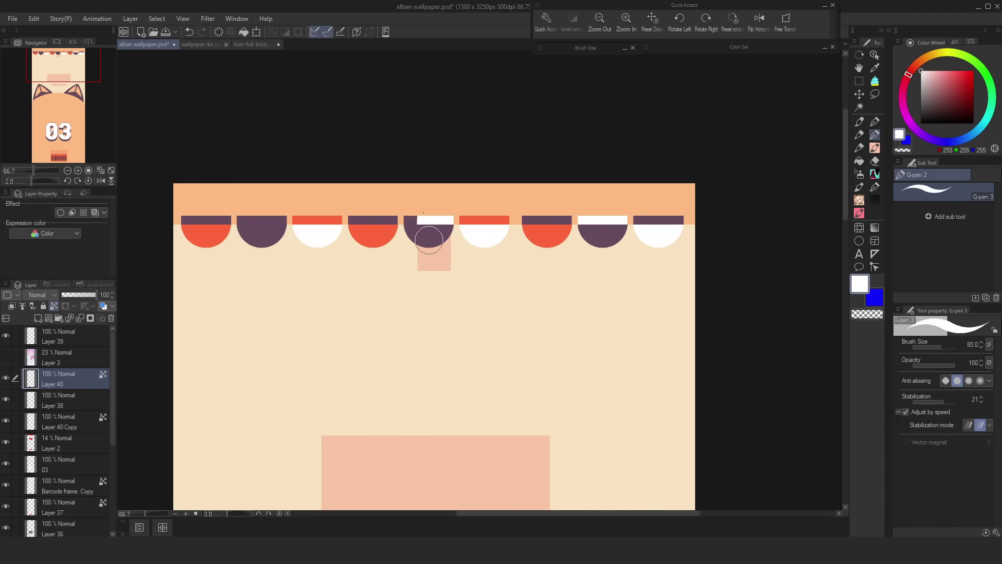
Step: Move Layer 40 below Layer 38 and stretch the bunting layers slightly wider across the top of the wallpaper
scroll(249, 226, "down", 2)
left_click_drag(81, 378, 76, 399)
key("ctrl+minus")
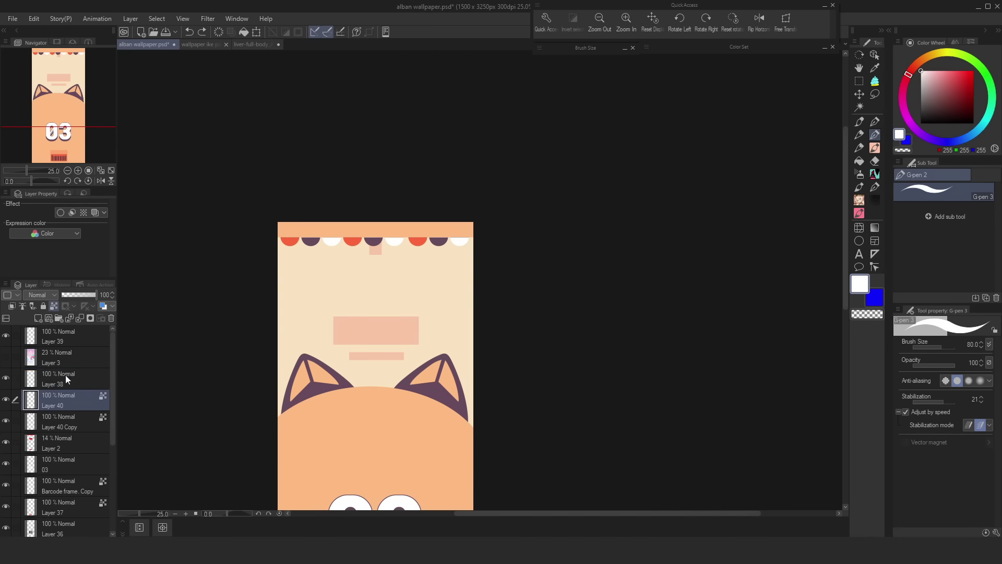
key("ctrl+t")
left_click_drag(473, 227, 482, 227)
left_click(361, 256)
key("ctrl+0")
scroll(364, 246, "down", 3)
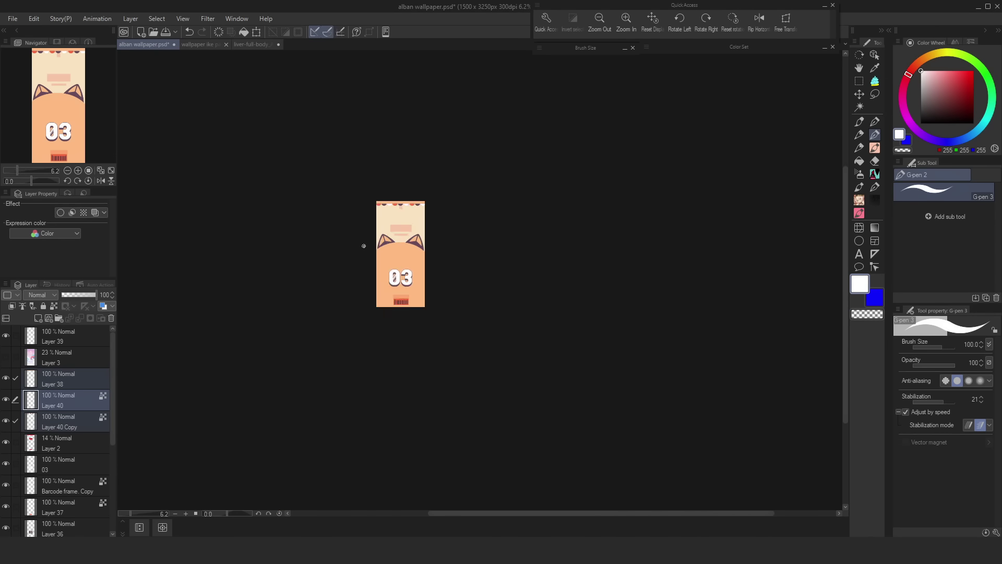
scroll(368, 246, "up", 2)
Step: Hide the Layer 2 guide, save, and draw the hill cat's left eye in purple RGB 101, 74, 94 on a new layer above Layer 37
left_click(6, 442)
key("ctrl+s")
left_click(31, 508)
left_click(38, 318)
scroll(470, 230, "up", 5)
left_click_drag(313, 323, 377, 300)
key("ctrl+z")
left_click_drag(112, 432, 112, 480)
left_click_drag(343, 298, 394, 288)
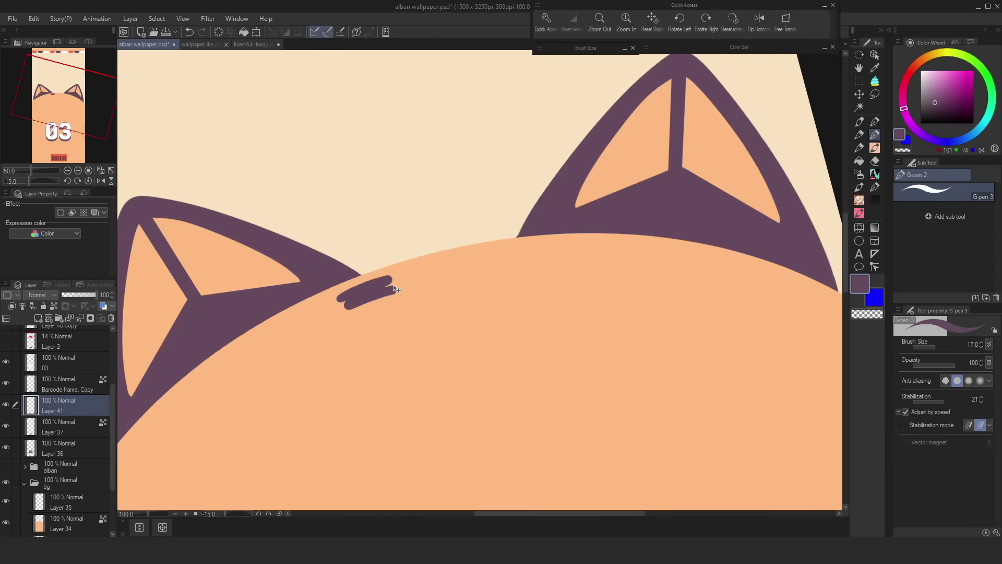
left_click_drag(480, 272, 493, 271)
scroll(492, 270, "up", 4)
mouse_move(401, 224)
left_mouse_down()
mouse_move(455, 238)
mouse_move(522, 208)
left_mouse_up()
scroll(452, 206, "up", 1)
scroll(452, 206, "down", 3)
Step: Duplicate the eye, flip the copy horizontally on the other side of the face, and merge it into Layer 41
key("ctrl+v")
key("ctrl+t")
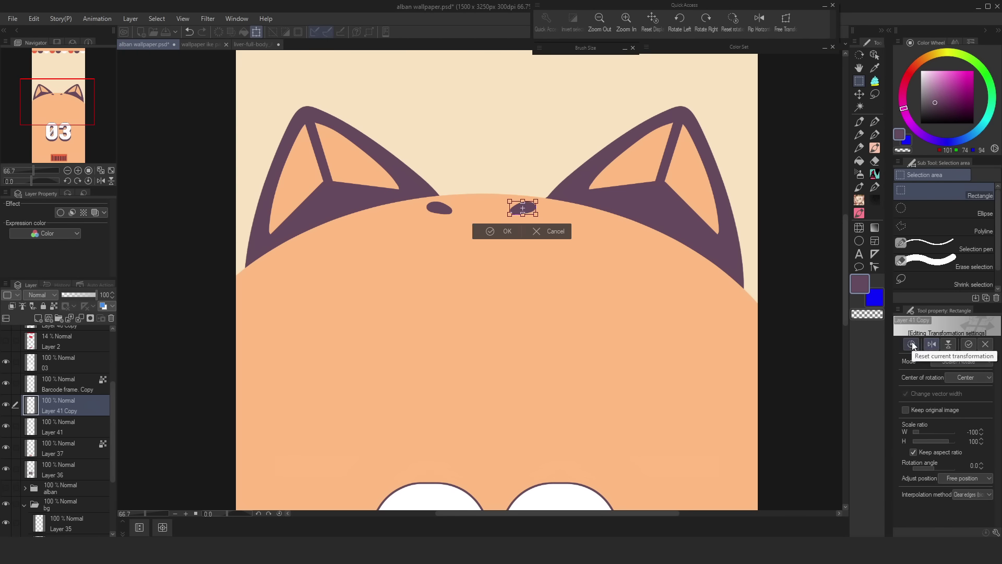
left_click(932, 344)
key("Return")
key("ctrl+e")
Step: Draw one curved half of the mouth between the eyes and paste a horizontally flipped copy to complete it
scroll(456, 278, "up", 3)
left_click_drag(329, 230, 399, 216)
key("m")
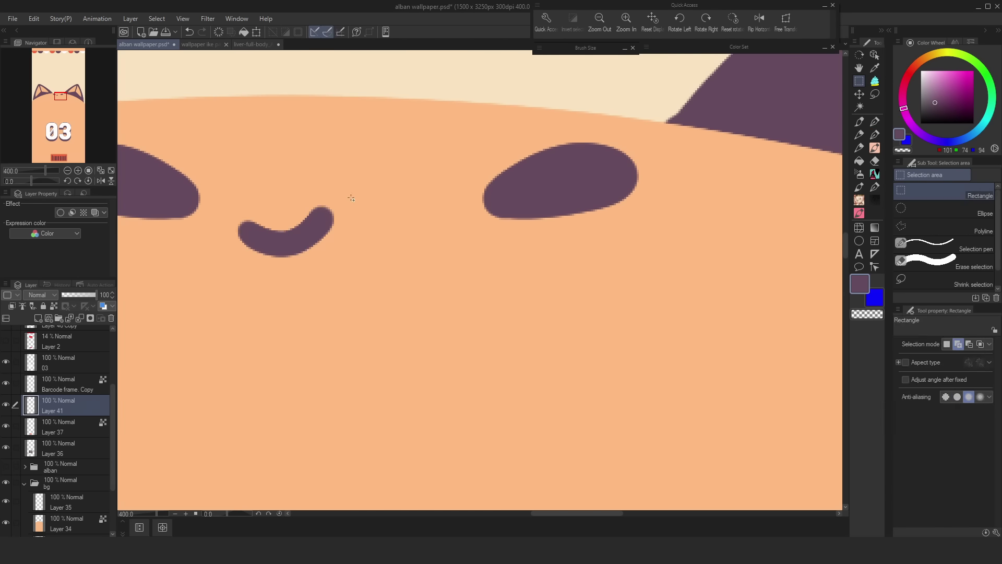
key("ctrl+v")
left_click_drag(287, 231, 360, 231)
left_click(931, 344)
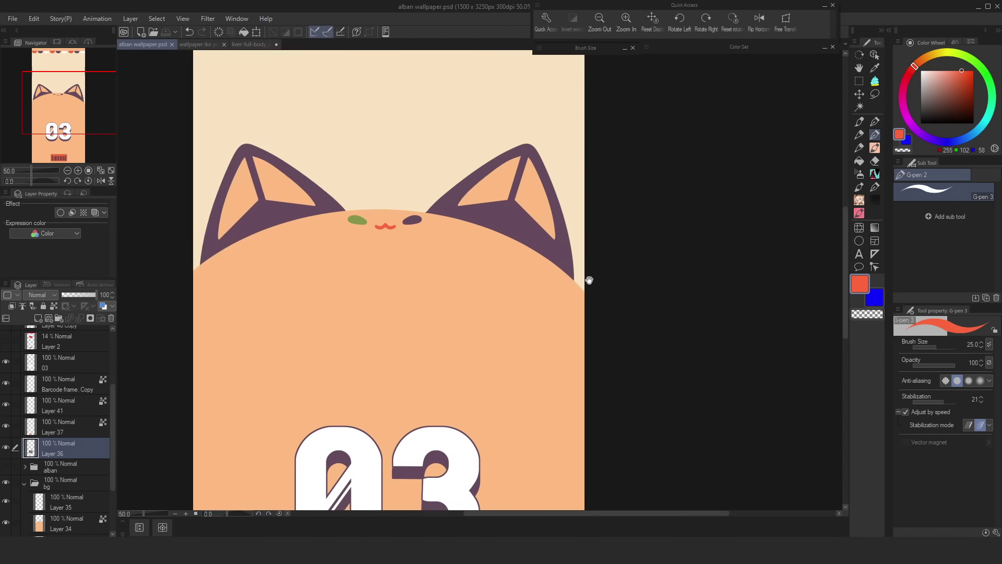
Step: Fill the inner ear sections with red RGB 255, 102, 58 on Layer 42, directly above Layer 32
key("w")
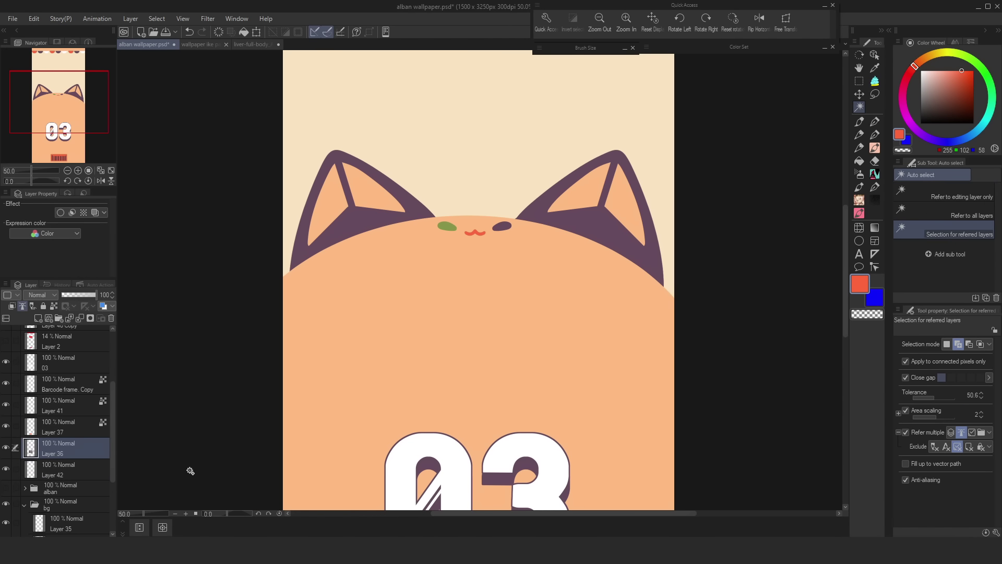
scroll(509, 434, "up", 1)
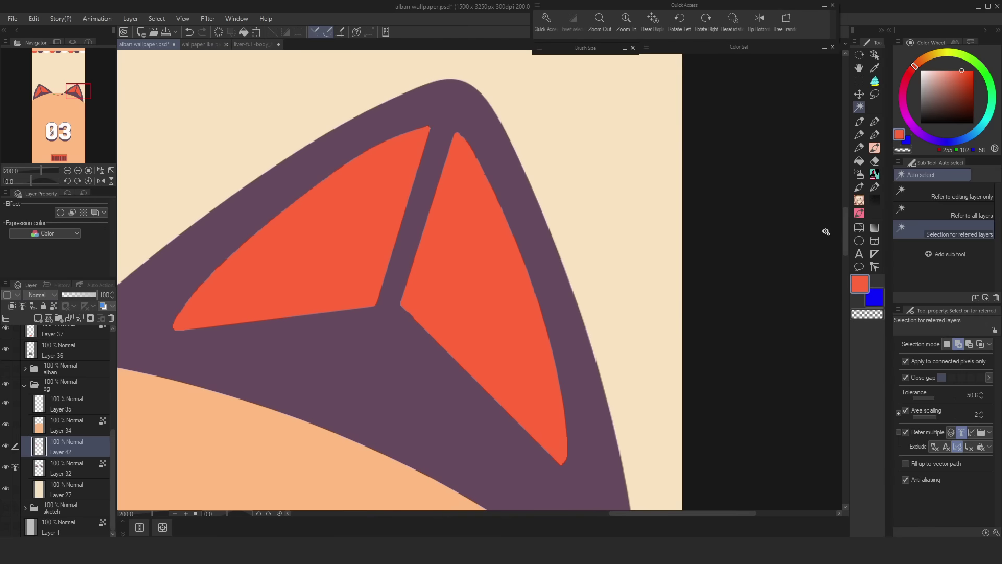
key("p")
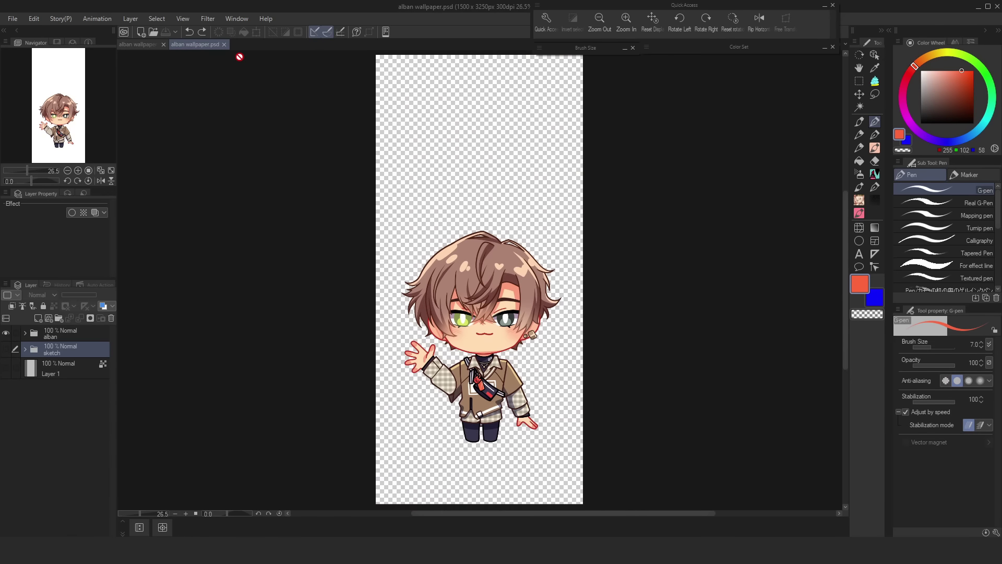
scroll(239, 57, "up", 2)
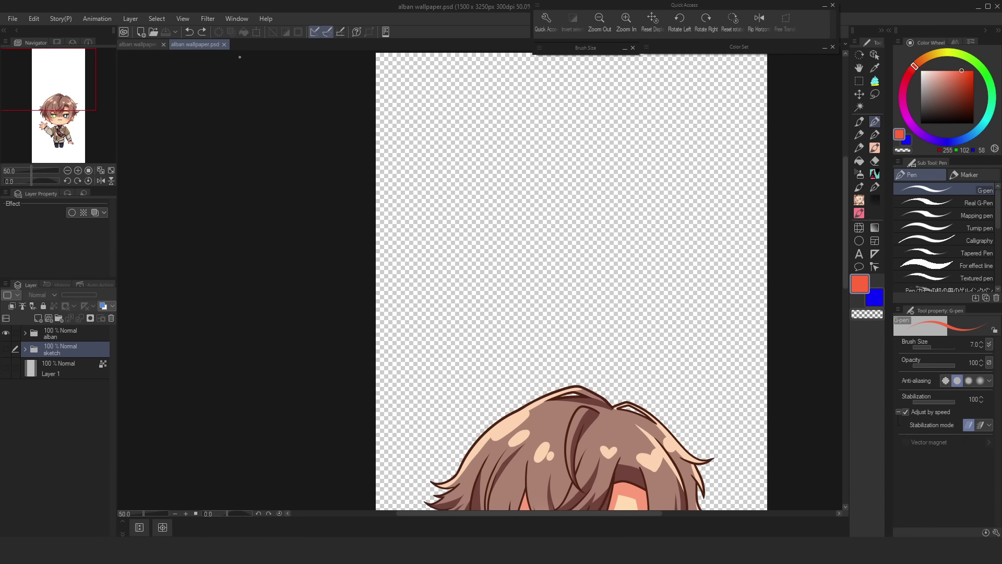
left_click_drag(629, 464, 505, 125)
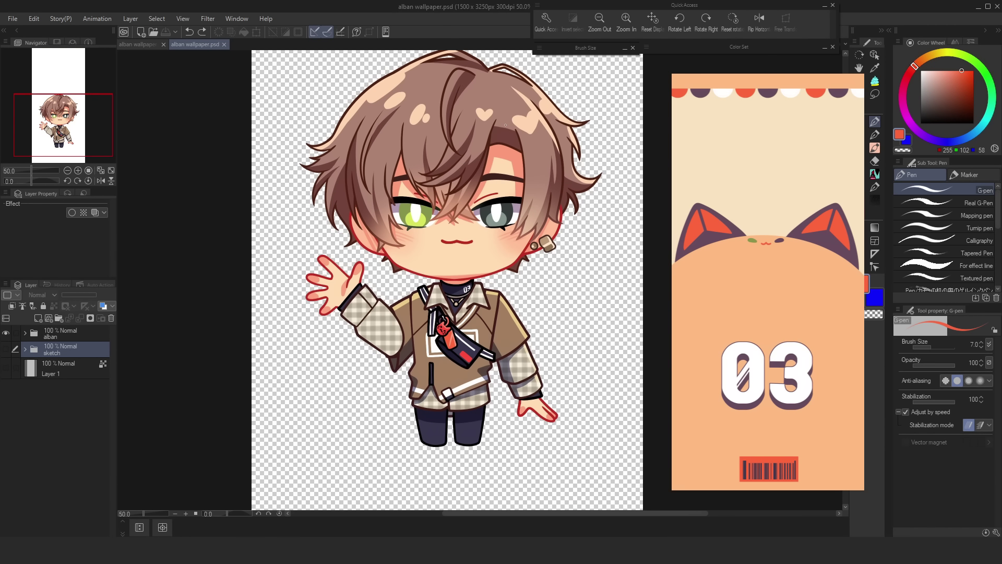
scroll(505, 125, "up", 4)
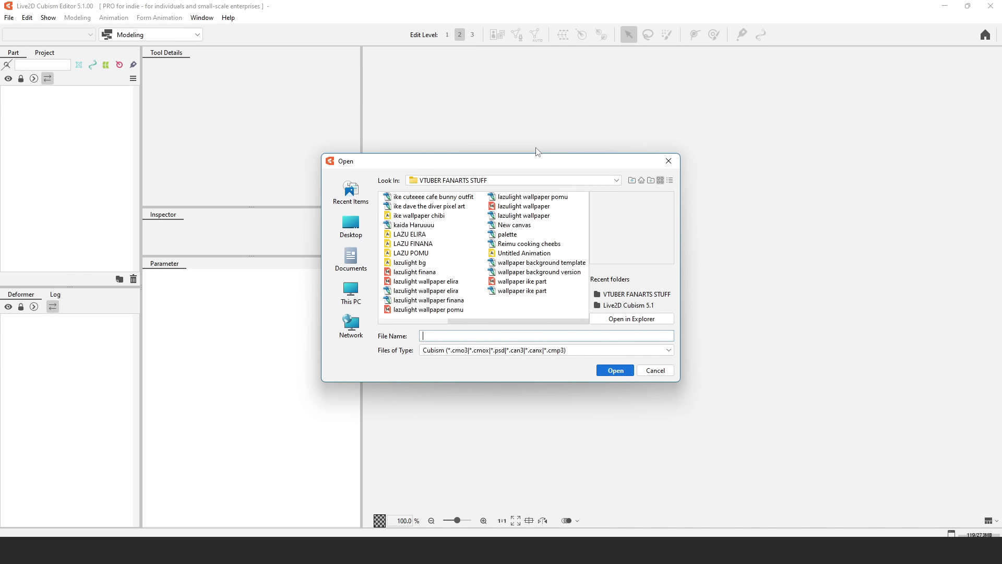
Step: Open alban wallpaper.psd in Live2D Cubism Editor
left_click_drag(535, 162, 513, 81)
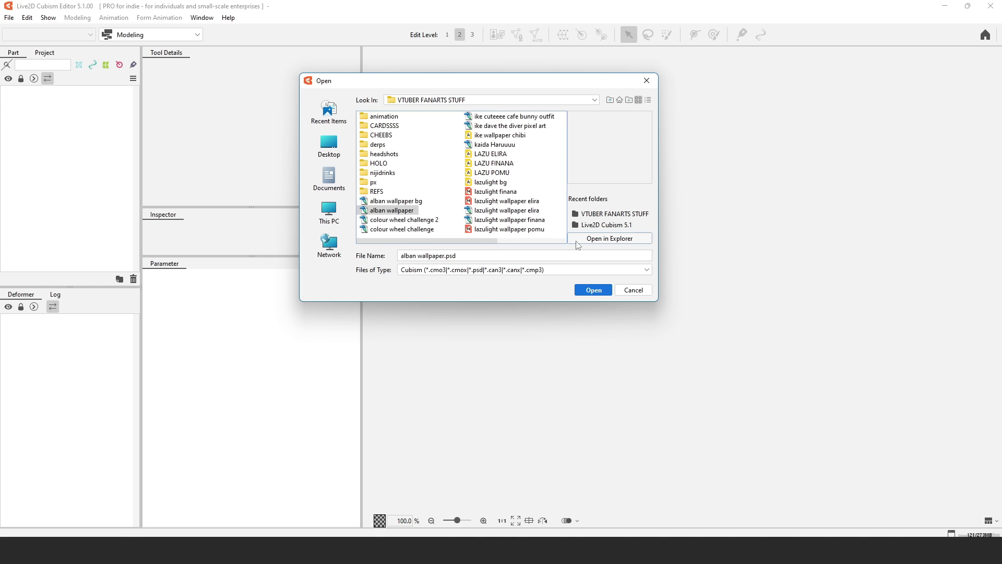
left_click(585, 295)
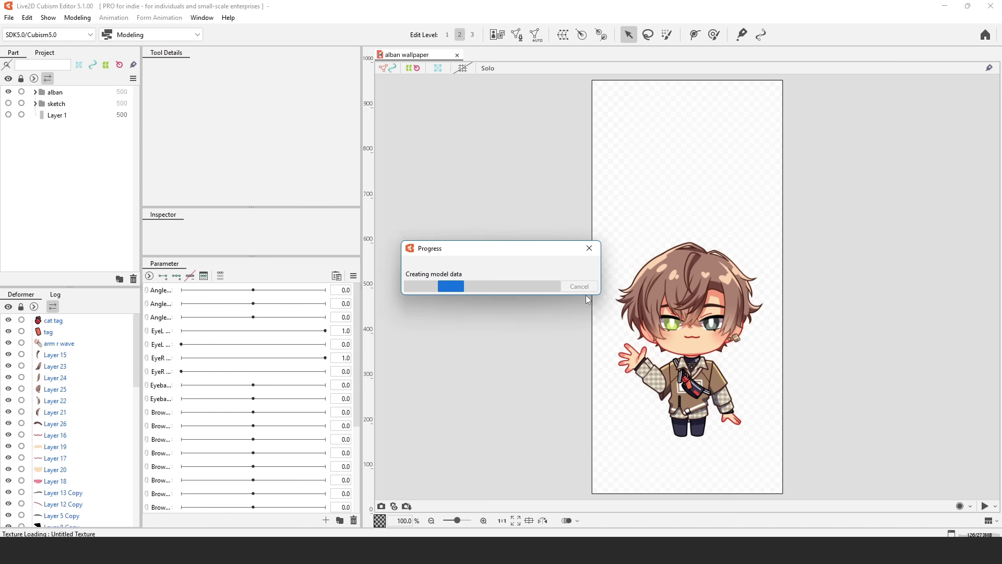
Step: Review the imported parts in the deformer list and select Layer 1 Copy and Layer 1 at its end
scroll(91, 352, "down", 6)
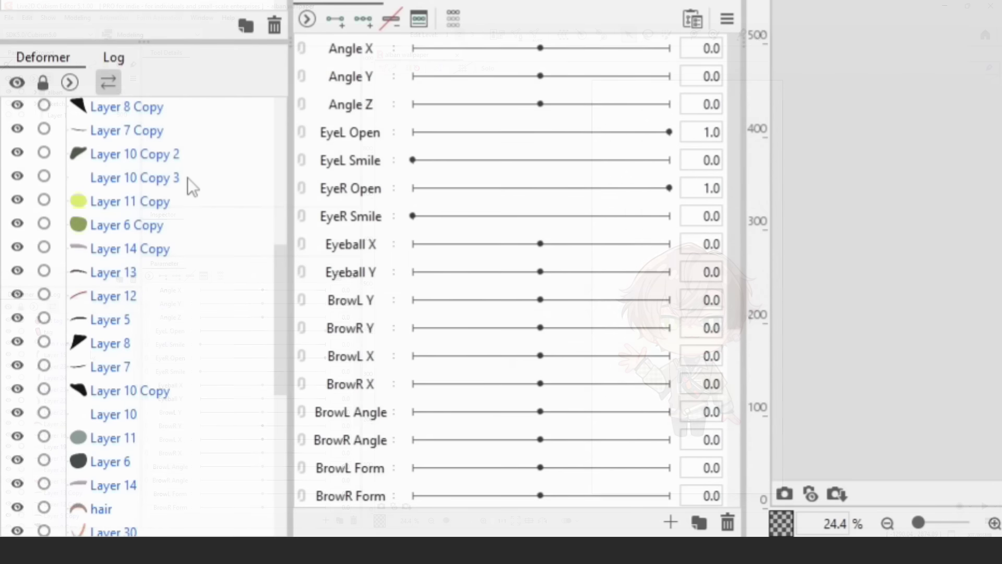
scroll(187, 177, "down", 5)
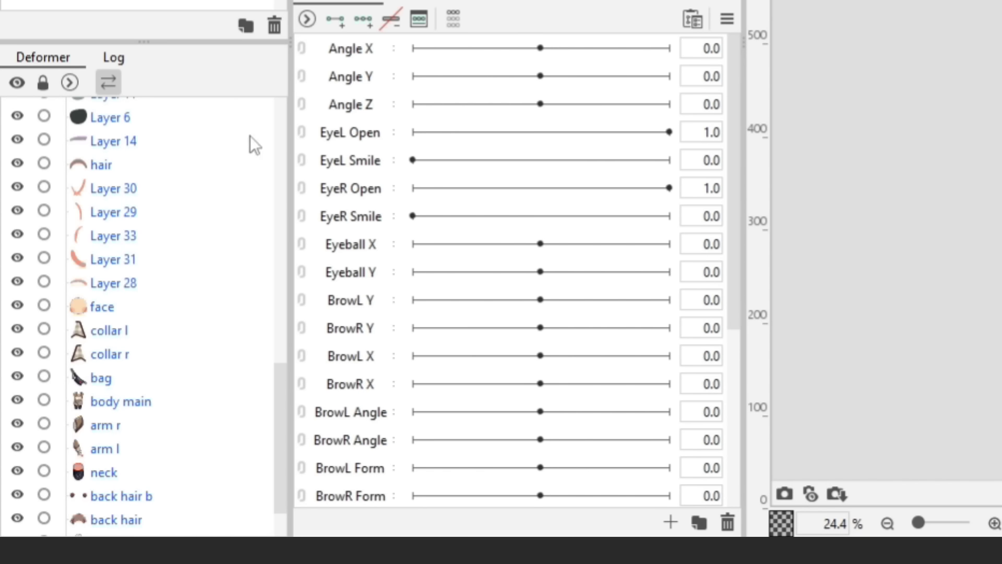
scroll(249, 135, "up", 11)
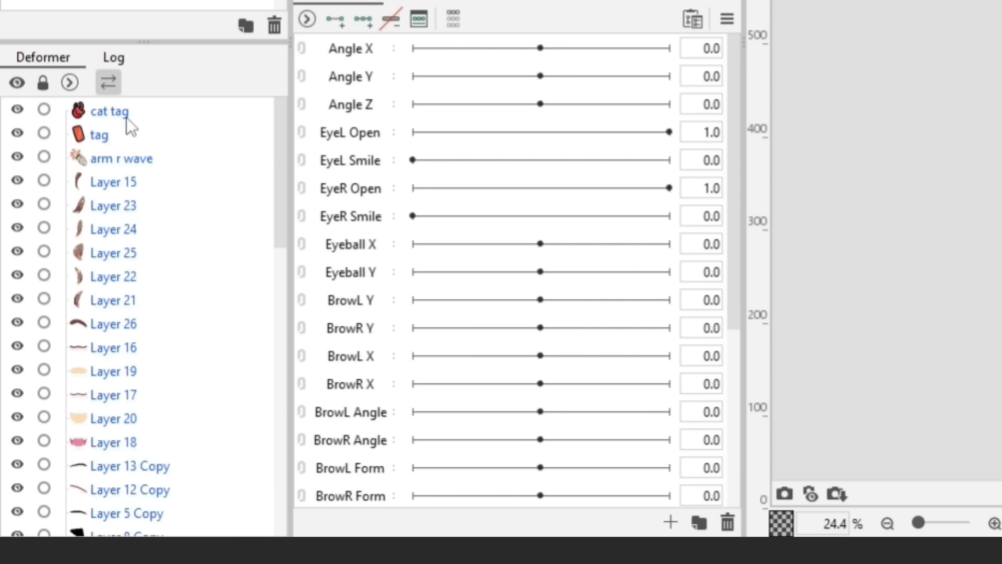
scroll(156, 378, "down", 11)
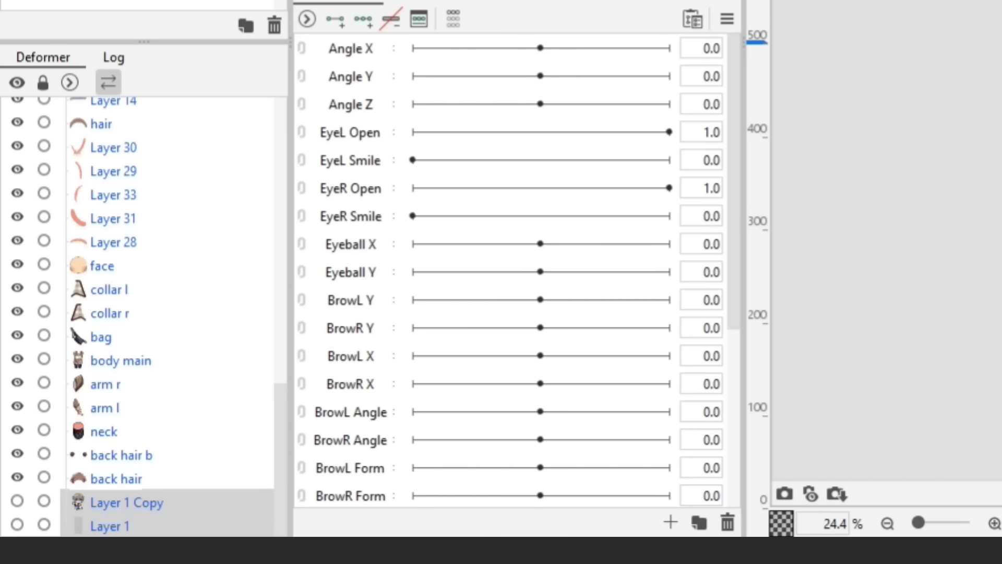
Step: Delete the BrowL X and BrowR X parameters
scroll(156, 313, "up", 1)
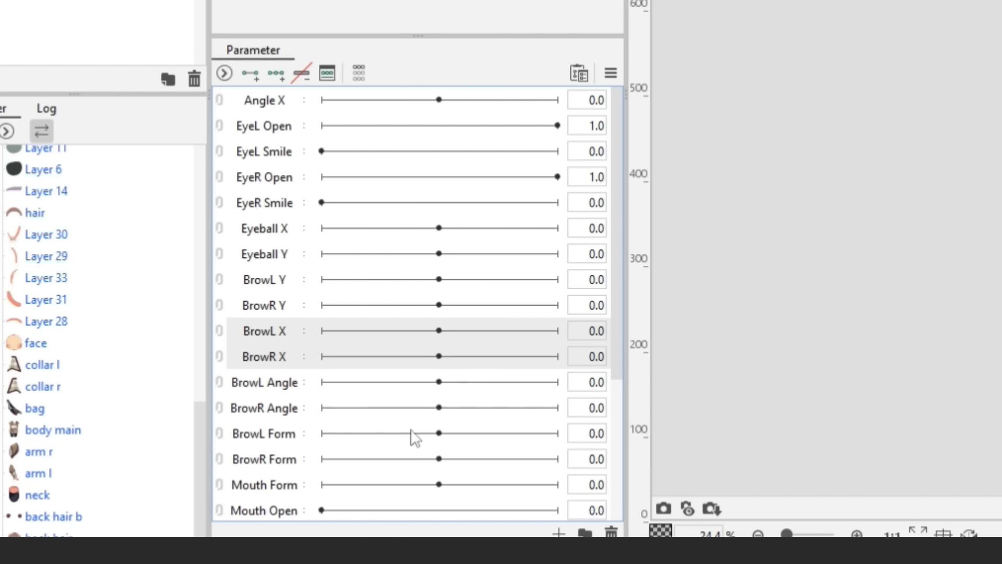
left_click(611, 532)
key("Return")
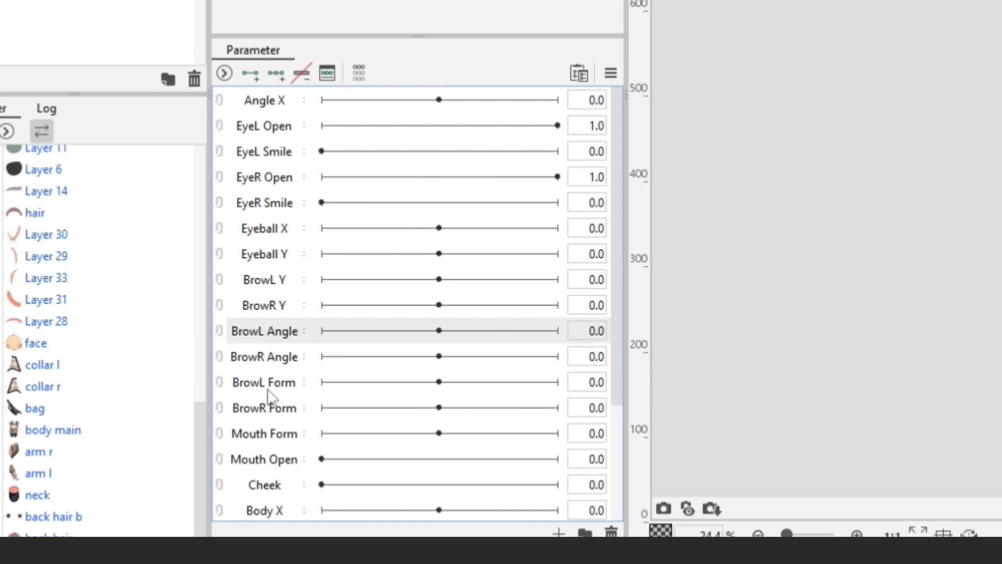
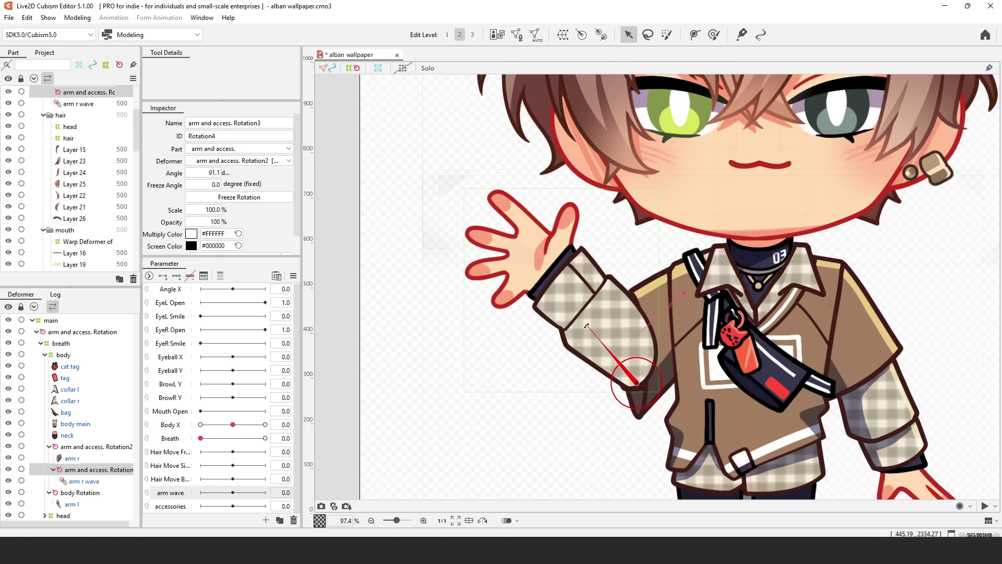
Step: Set the forearm rotation deformer's pivot at the elbow and swing the waving forearm outward to 72.3 degrees at arm wave -30
mouse_move(587, 326)
left_mouse_down()
mouse_move(577, 381)
mouse_move(594, 344)
mouse_move(586, 326)
left_mouse_up()
left_click_drag(636, 384, 633, 388)
left_click_drag(265, 492, 186, 522)
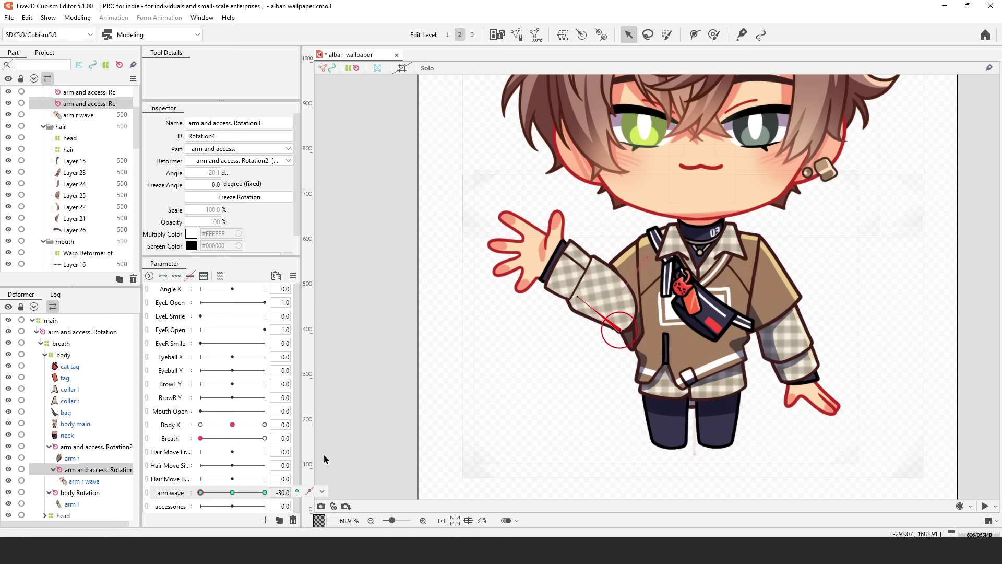
left_click_drag(578, 304, 577, 318)
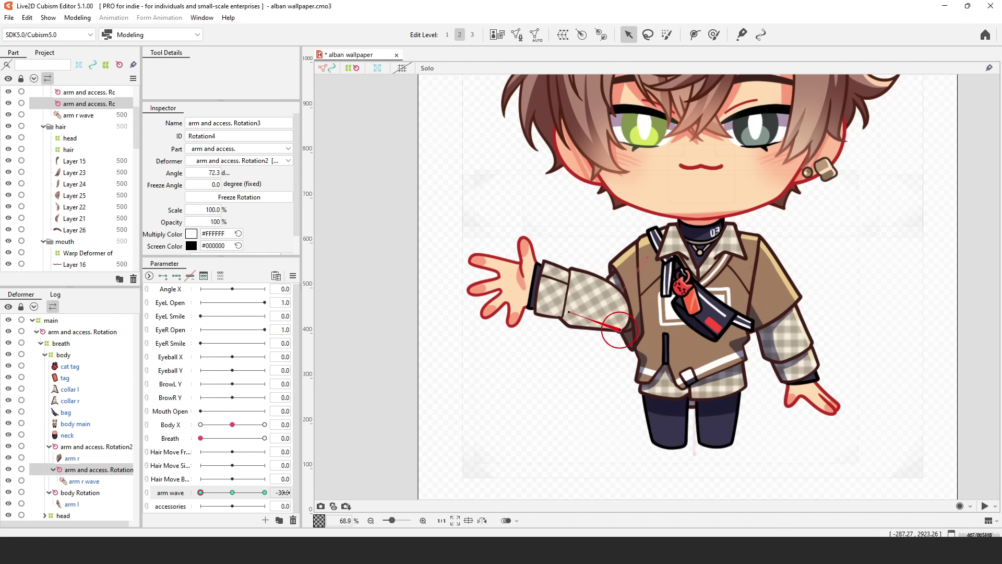
left_click(293, 275)
left_click(311, 277)
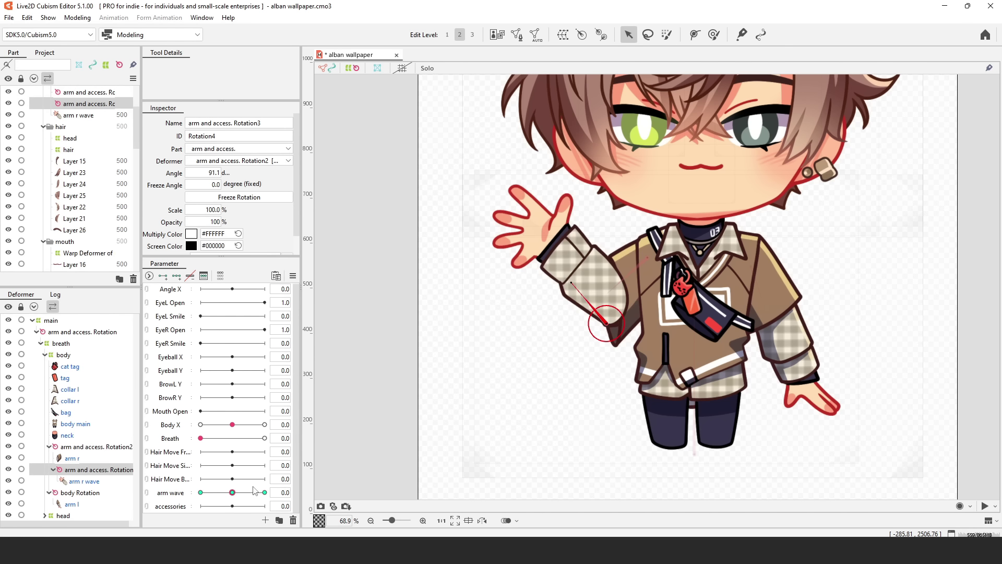
left_click_drag(233, 494, 295, 495)
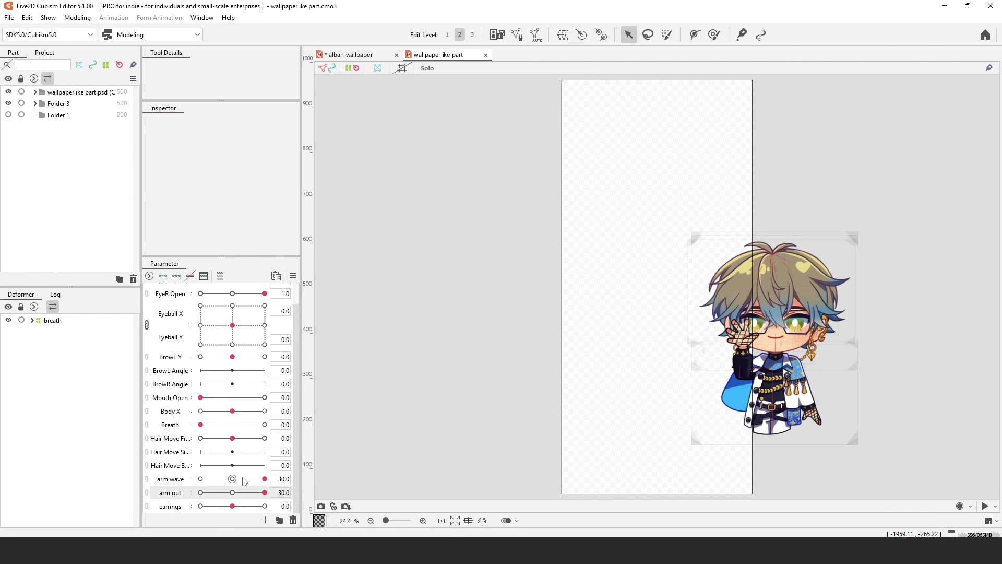
Step: Preview the arm wave motion in the wallpaper ike part model and close that model
left_click_drag(244, 477, 324, 500)
left_click(485, 55)
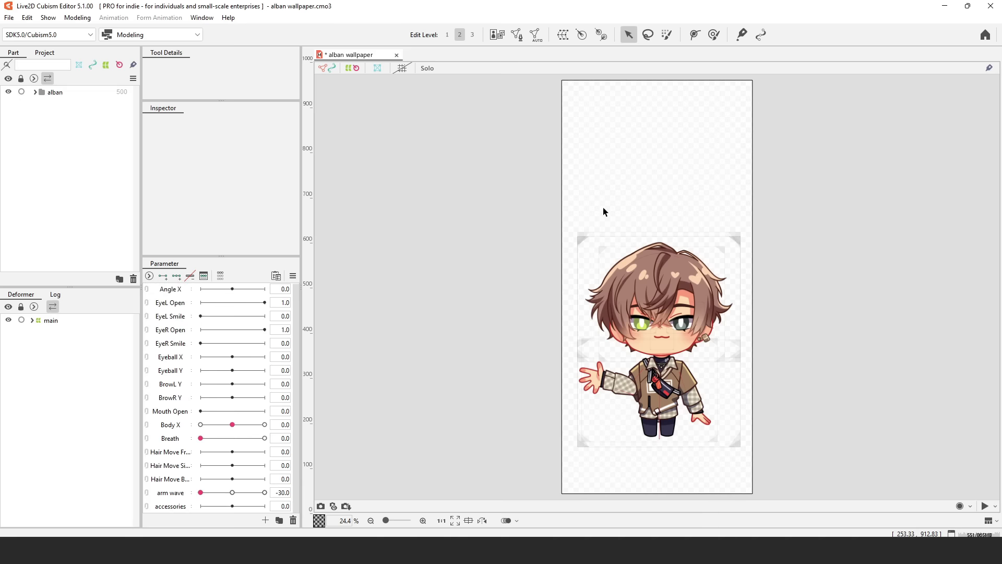
Step: Align the hair Rotation deformer's pivot with the neck, just below the chin
scroll(564, 370, "up", 5)
scroll(725, 333, "down", 2)
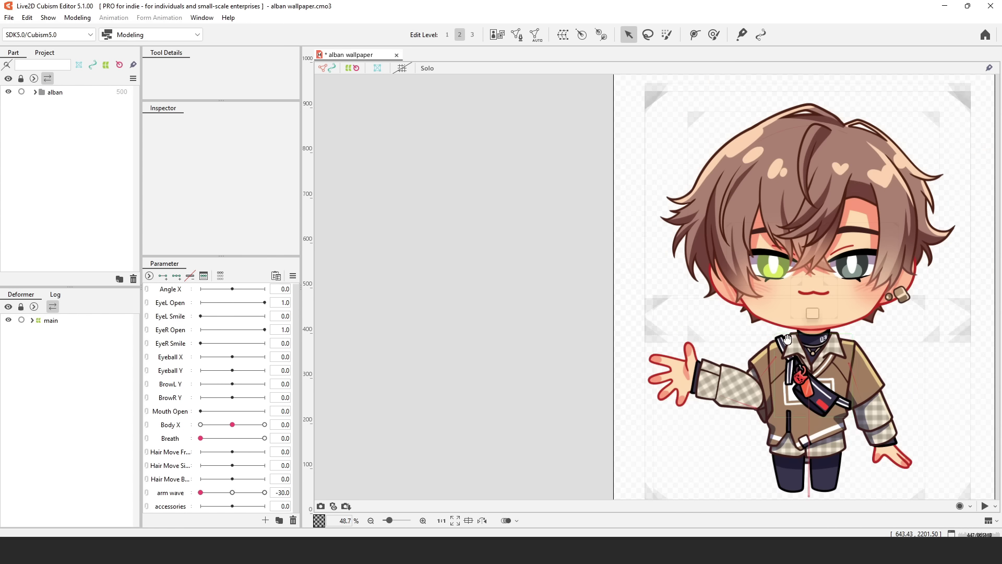
left_click_drag(792, 344, 631, 292)
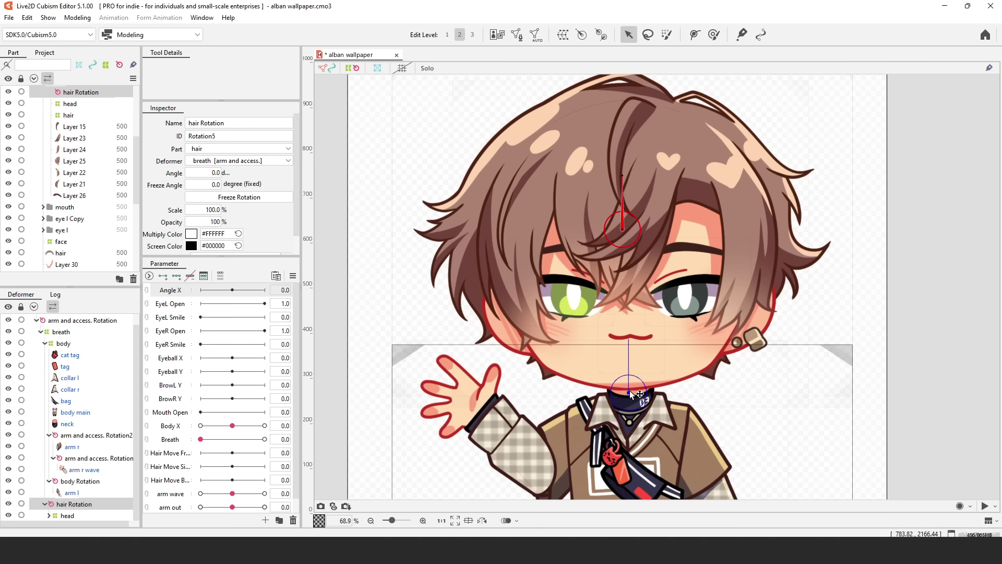
left_click_drag(637, 394, 629, 391)
Step: Try tilting the head to -15.6 degrees with the hair Rotation deformer, and undo the tilt
mouse_move(629, 338)
left_mouse_down()
mouse_move(606, 355)
mouse_move(616, 351)
left_mouse_up()
scroll(723, 333, "down", 3)
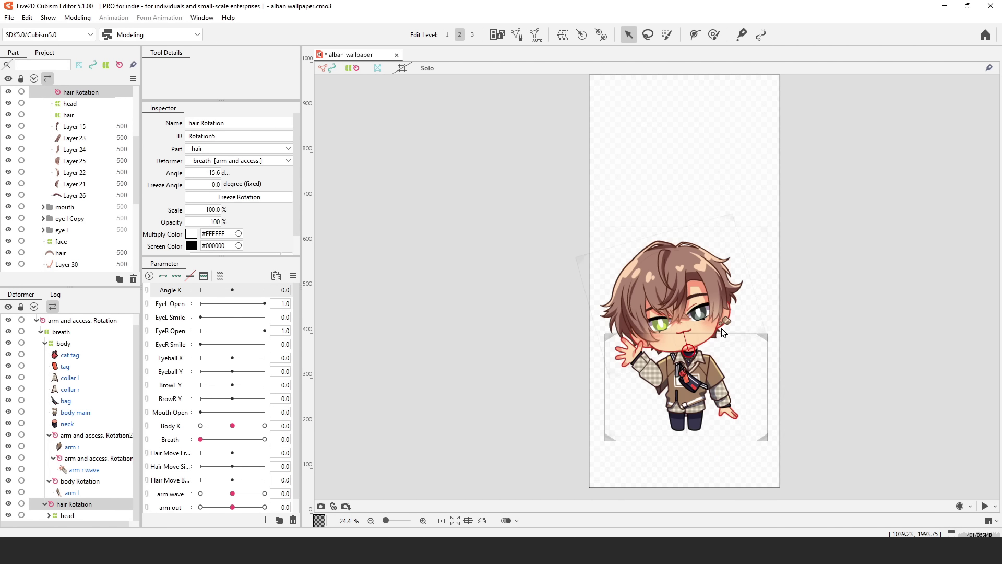
scroll(723, 333, "up", 2)
key("ctrl+z")
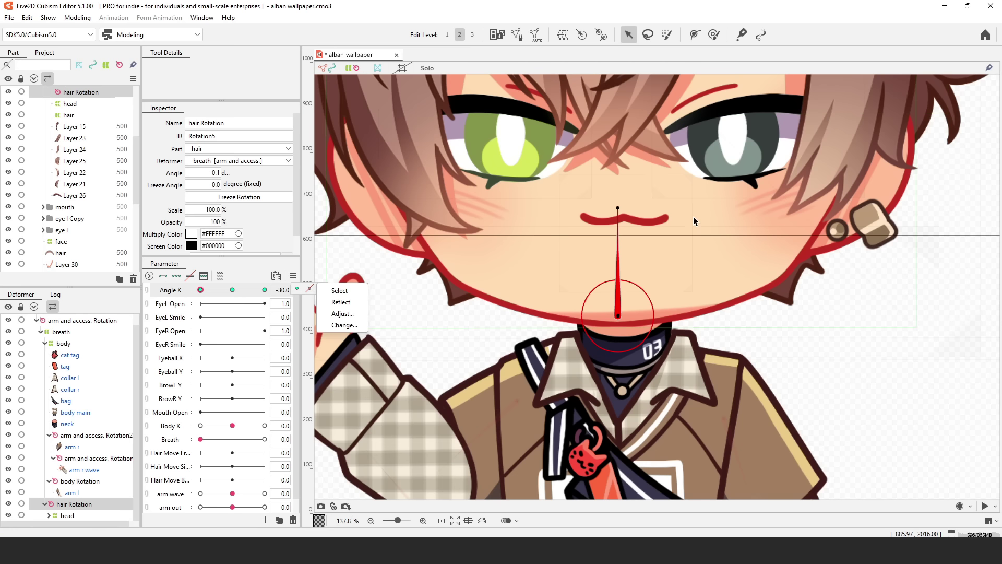
Step: Tilt the head to -16.5 degrees with the hair Rotation deformer at Angle X -30, and switch to the Angle X 30 key
left_click_drag(621, 207, 589, 211)
scroll(593, 221, "down", 2)
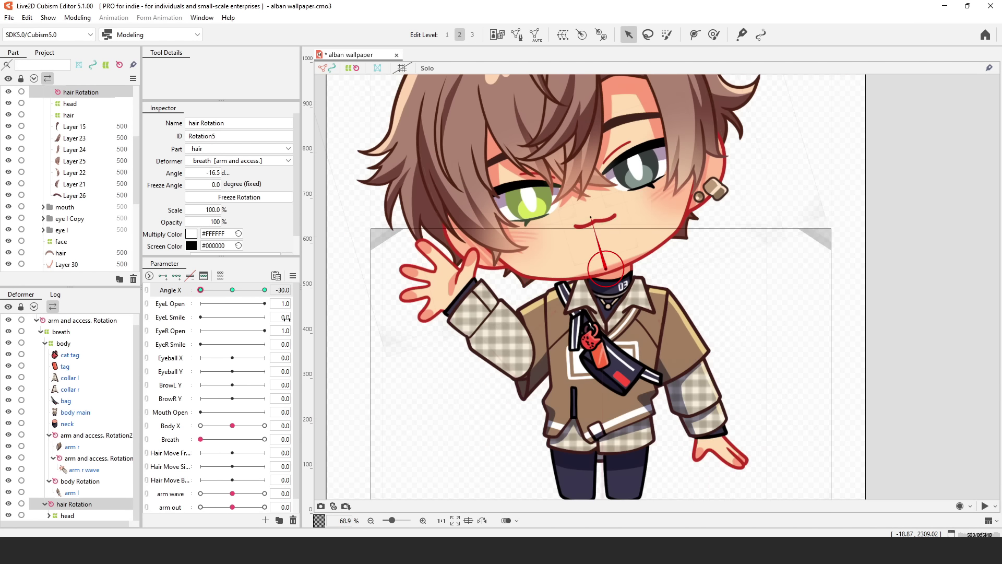
left_click(265, 290)
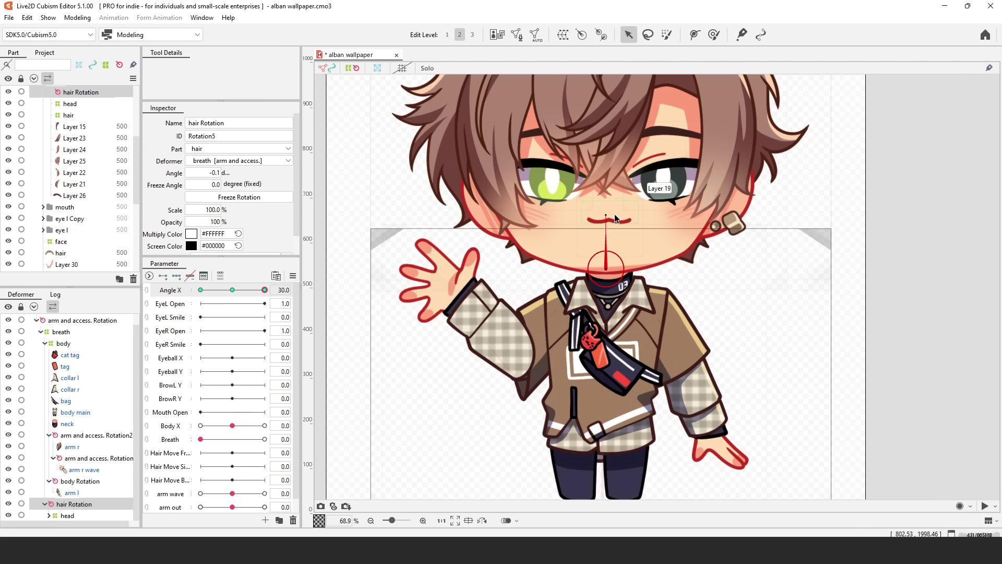
Step: Tilt the head to 16.8 degrees with the hair Rotation deformer at Angle X 30, and preview the tilt by scrubbing Angle X
left_click_drag(609, 215, 626, 215)
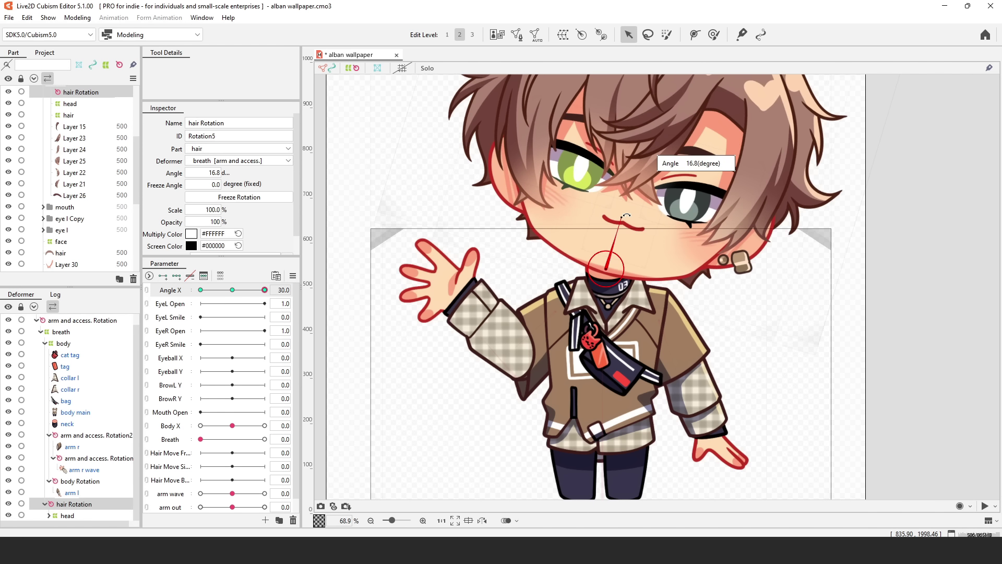
left_click_drag(265, 290, 225, 293)
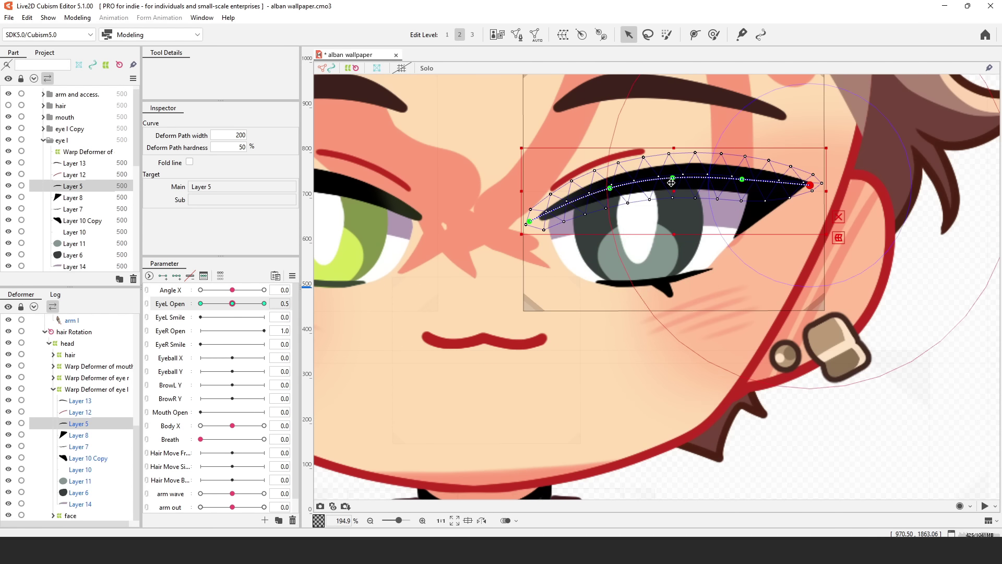
Step: Lower the left eye's upper lash, Layer 5, along its deform path to a half-closed curve at EyeL Open 0.5
left_click_drag(671, 182, 667, 228)
mouse_move(232, 303)
left_mouse_down()
mouse_move(264, 303)
mouse_move(232, 303)
left_mouse_up()
left_click_drag(525, 266, 530, 253)
left_click_drag(668, 224, 670, 229)
scroll(754, 191, "up", 3)
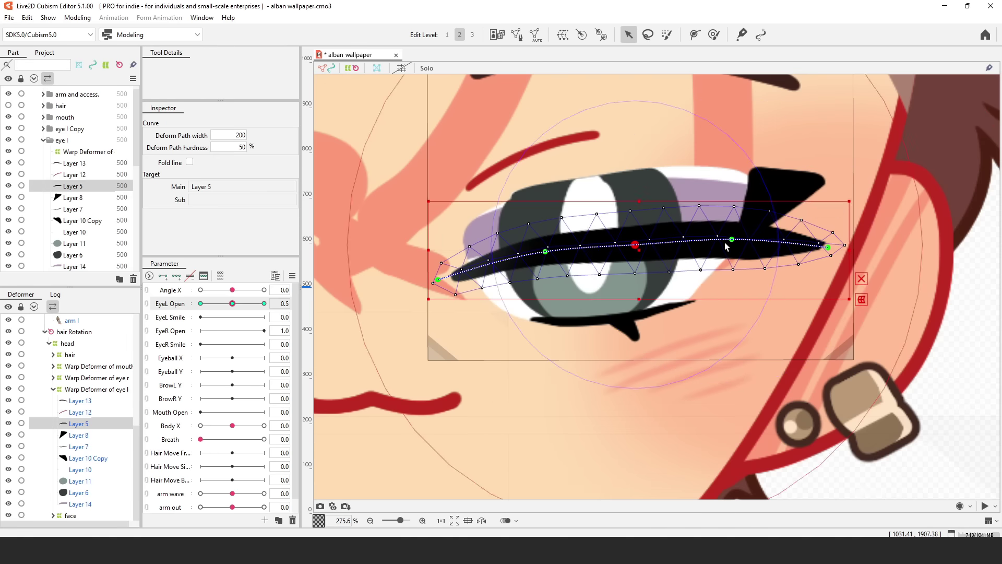
left_click_drag(732, 239, 733, 249)
left_click_drag(545, 252, 543, 255)
Step: Bend the left eye's upper lash, Layer 5, down into a closed-eye curve at EyeL Open 0
left_click_drag(232, 304, 200, 303)
left_click_drag(600, 235, 598, 262)
left_click_drag(552, 267, 550, 301)
left_click_drag(642, 258, 644, 296)
left_click_drag(738, 256, 737, 274)
left_click_drag(830, 264, 802, 235)
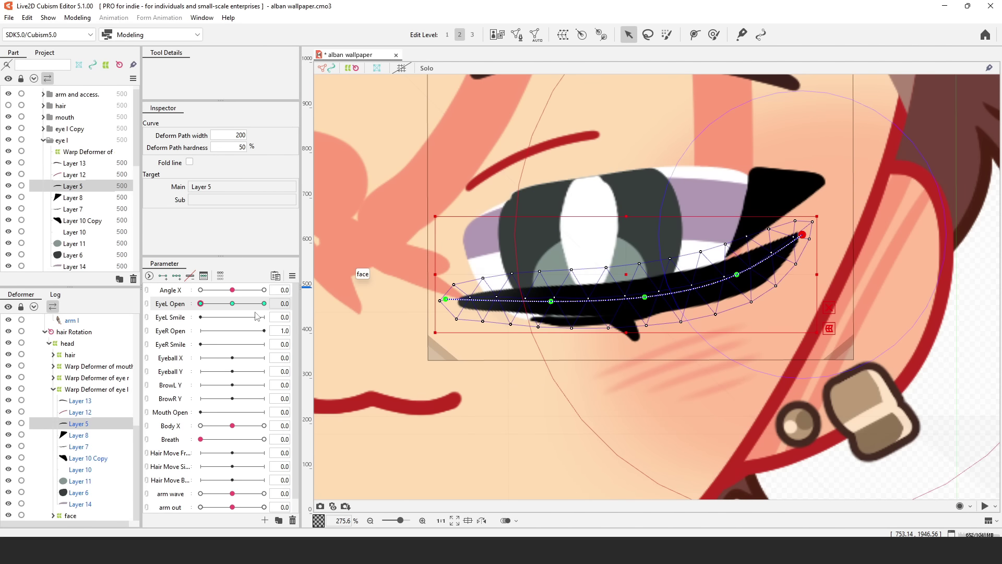
Step: Scrub EyeL Open and refine the closed upper lash's ends and curve through its path points at EyeL Open 0
left_click_drag(264, 303, 200, 303)
scroll(548, 199, "down", 3)
left_click(561, 226)
scroll(574, 232, "up", 3)
left_click_drag(762, 167, 768, 177)
left_click_drag(696, 206, 690, 210)
left_click_drag(404, 231, 410, 220)
left_click_drag(510, 233, 509, 237)
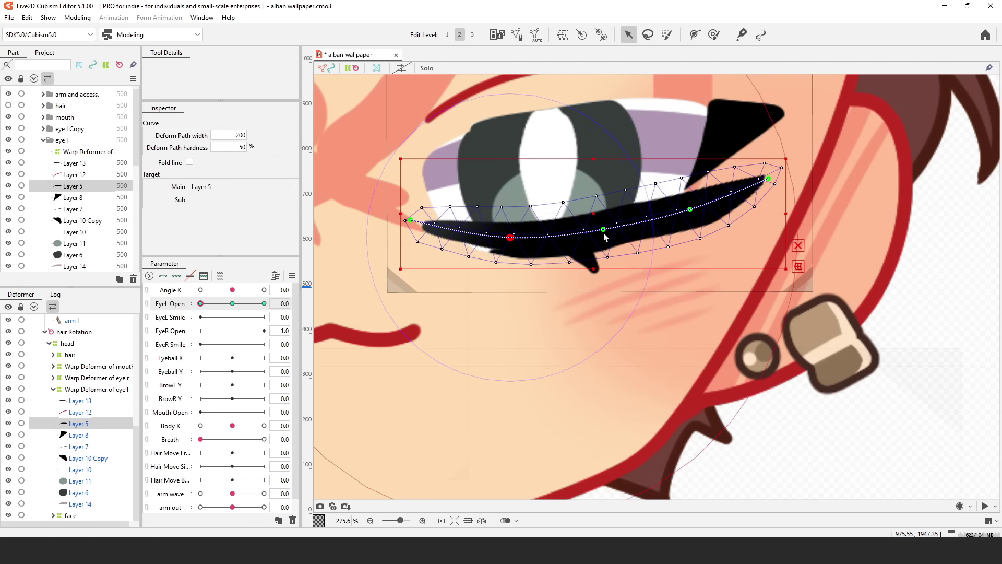
Step: Compress the left eye white, Layer 14, vertically at EyeL Open 0.5 so it fits under the half-closed lash
scroll(688, 290, "down", 5)
left_click(783, 313)
left_click(681, 237)
left_click_drag(201, 303, 232, 303)
scroll(654, 233, "up", 4)
left_click_drag(634, 200, 633, 250)
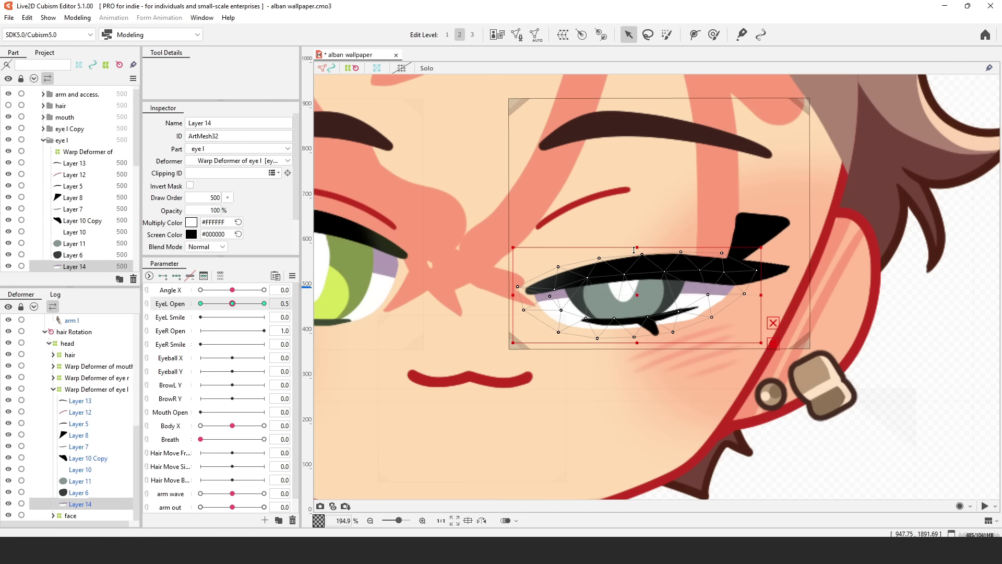
left_click_drag(637, 343, 636, 334)
scroll(636, 332, "up", 4)
left_click_drag(775, 295, 771, 289)
left_click_drag(839, 254, 835, 243)
scroll(835, 245, "down", 4)
Step: Try flattening the left eye white, Layer 14, behind the closed lash at EyeL Open 0, and undo the changes
left_click_drag(232, 303, 201, 304)
left_click(762, 254)
left_click(646, 227)
left_click_drag(729, 157, 729, 243)
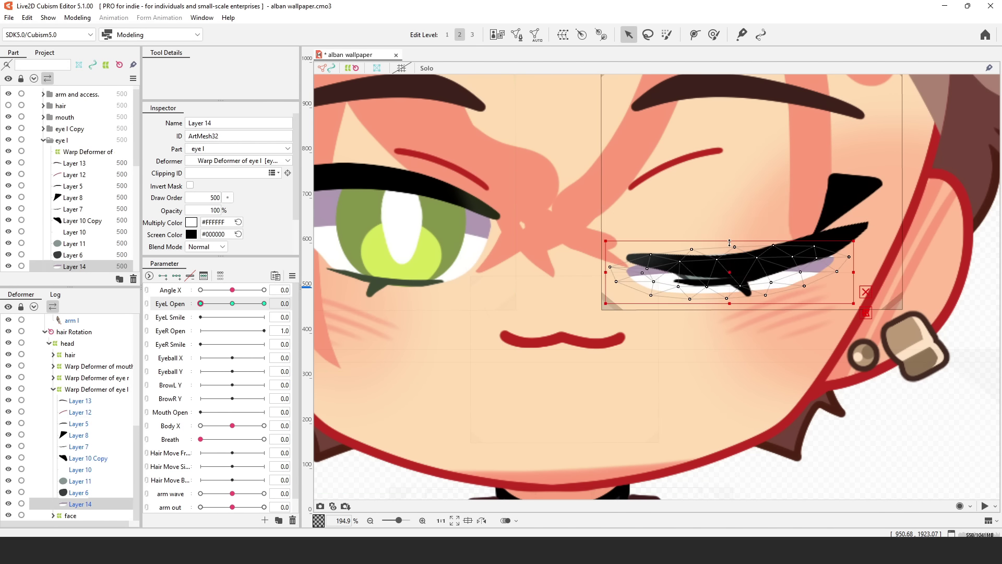
scroll(732, 255, "up", 4)
left_click_drag(730, 303, 726, 281)
scroll(712, 286, "down", 6)
scroll(679, 316, "up", 5)
left_click_drag(675, 320, 537, 362)
key("ctrl+z")
key("ctrl+z")
key("ctrl+z")
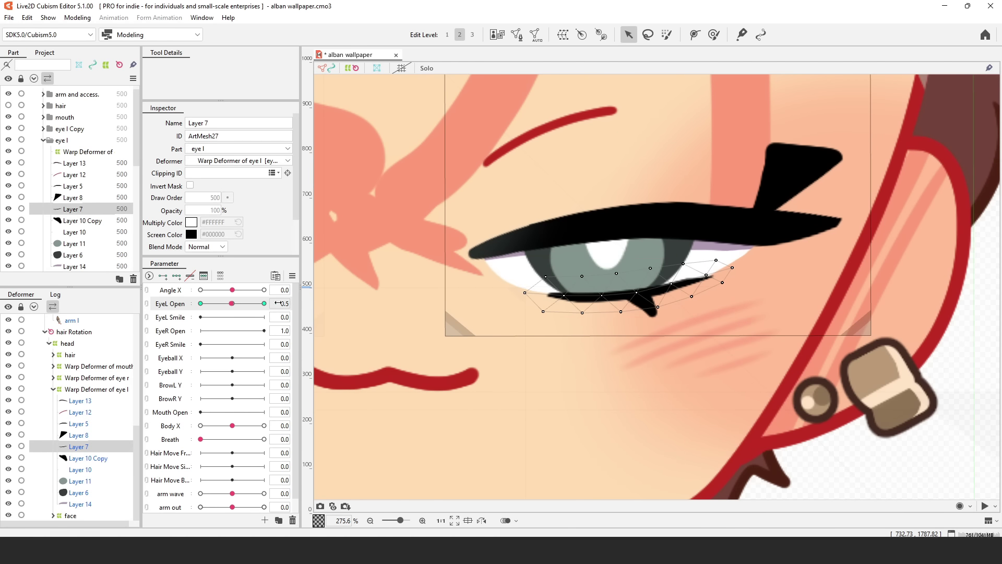
Step: Add a deform path along the left eye's lower lash, Layer 7, and raise the lash slightly at EyeL Open 0.5
left_click(626, 296)
left_click(694, 35)
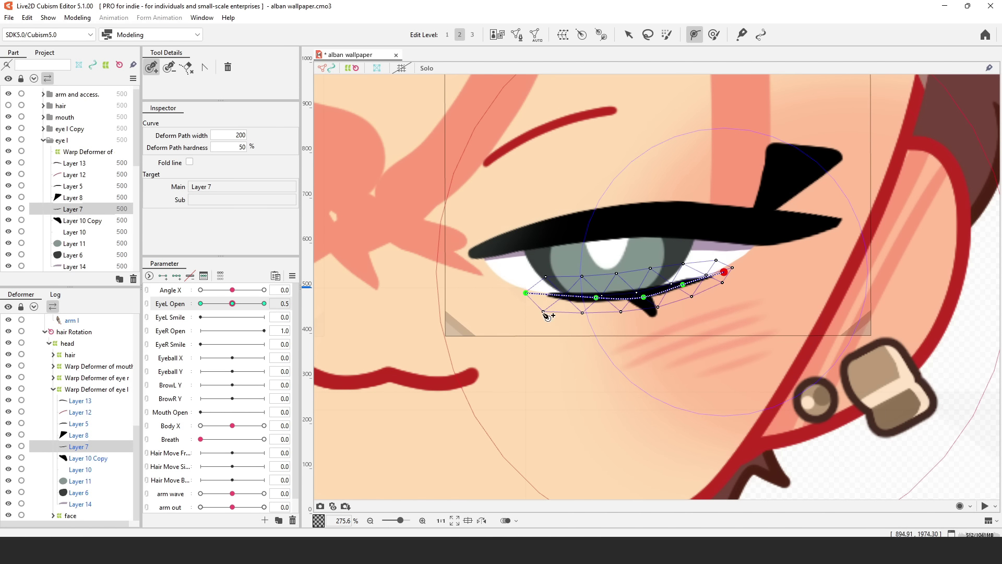
left_click_drag(526, 292, 531, 290)
left_click_drag(644, 297, 532, 277)
left_click(628, 35)
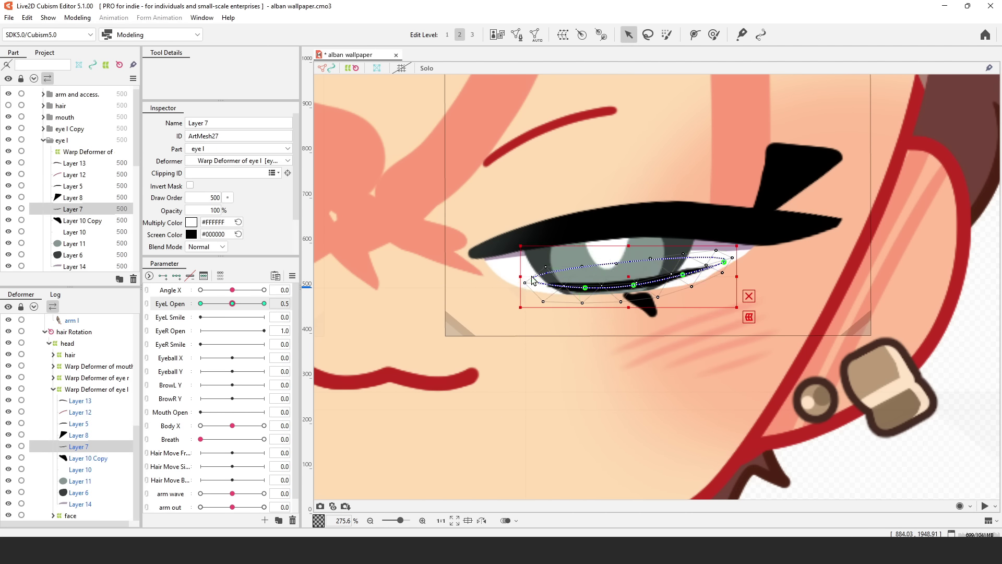
Step: Raise the lower lash, Layer 7, along its deform path at EyeL Open 0 to meet the closed upper lash
left_click(201, 303)
left_click_drag(627, 287, 638, 253)
scroll(627, 290, "up", 4)
scroll(772, 339, "down", 1)
left_click_drag(559, 299, 557, 282)
left_click_drag(836, 263, 830, 246)
left_click_drag(691, 291, 690, 271)
scroll(691, 270, "down", 2)
Step: Check the left eye by scrubbing EyeL Open, and save the model
left_click(264, 303)
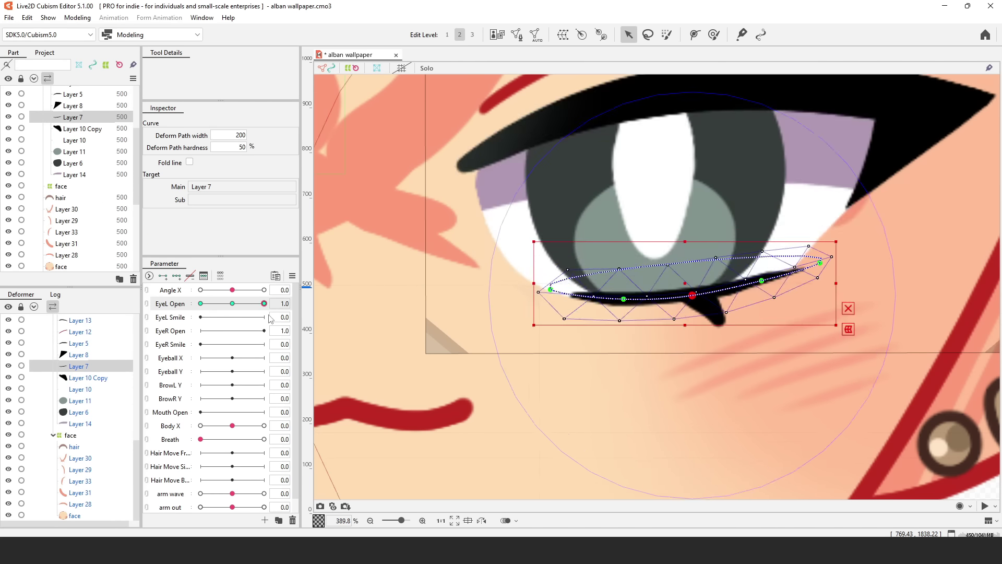
left_click(624, 298)
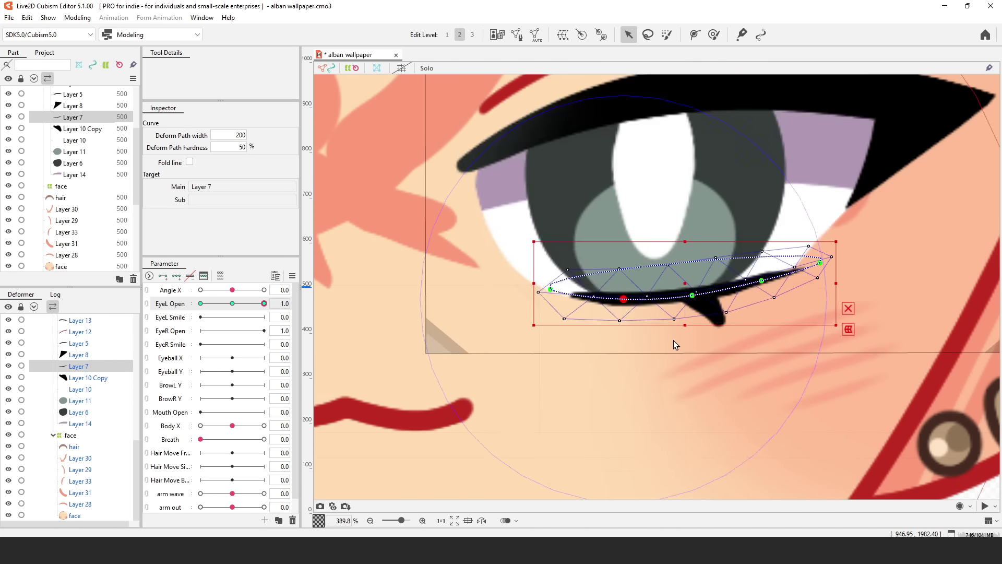
scroll(520, 180, "down", 4)
key("ctrl+s")
scroll(554, 217, "up", 4)
left_click_drag(216, 302, 265, 329)
scroll(414, 327, "down", 2)
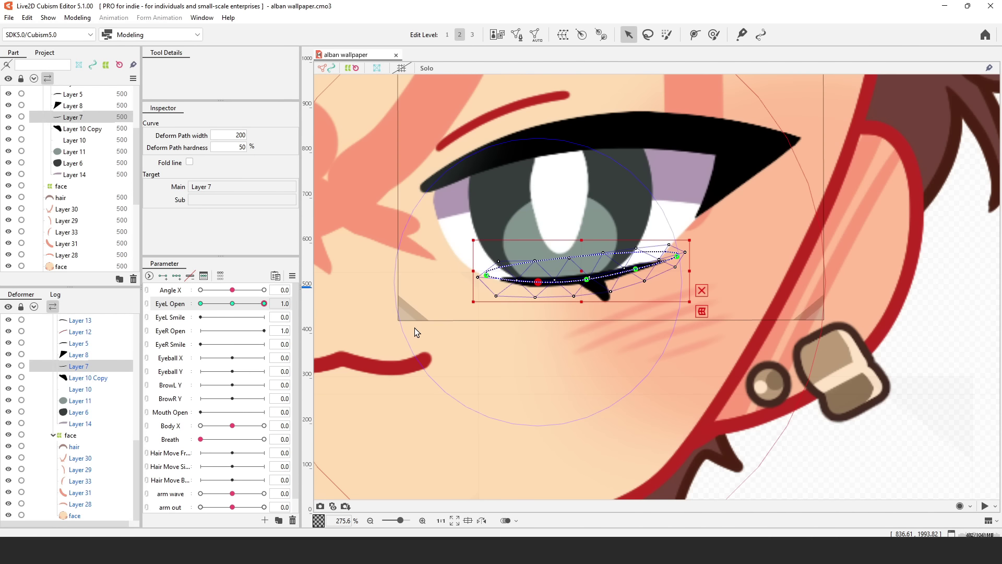
Step: Flatten the left eye white, Layer 14, from above and below at EyeL Open 0 so it hides behind the closed lash
left_click_drag(543, 226, 582, 280)
left_click(200, 303)
left_click(646, 242)
left_click_drag(616, 179, 617, 290)
left_click_drag(617, 361, 619, 313)
scroll(620, 312, "up", 5)
scroll(556, 282, "down", 3)
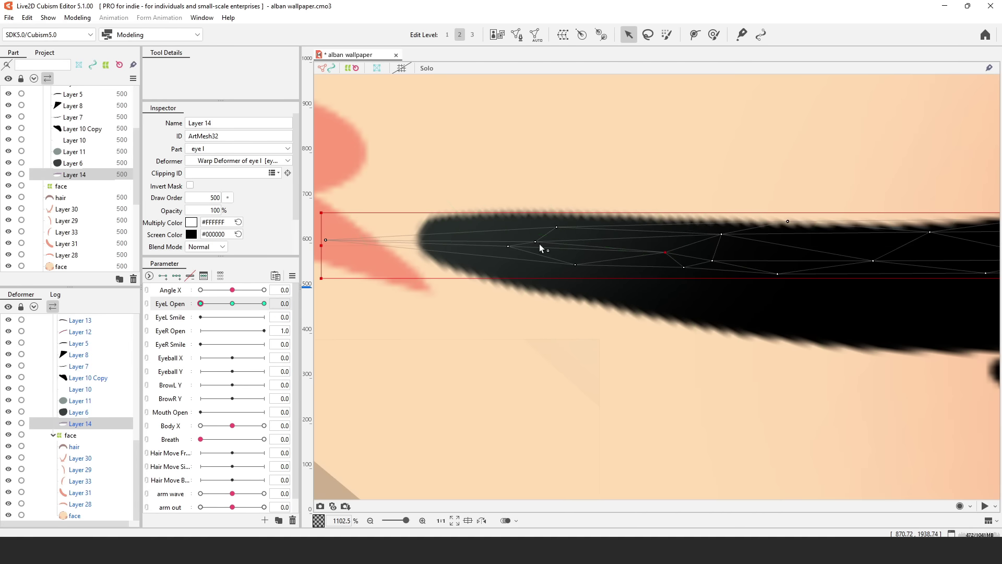
left_click_drag(197, 304, 233, 303)
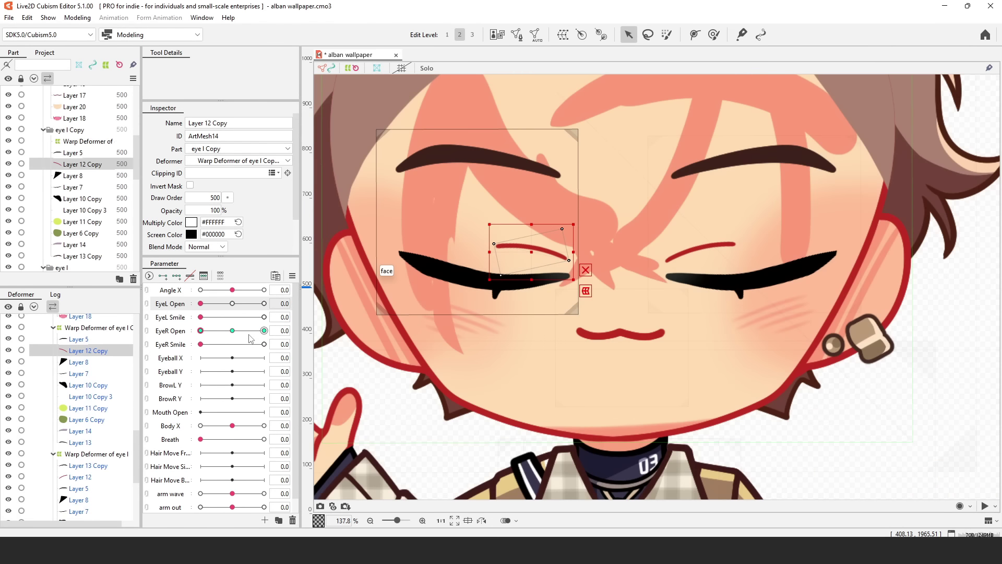
Step: Set EyeR Open to 0 and add two EyeR Smile keys to the right eyelid crease, Layer 12 Copy
left_click_drag(264, 330, 133, 355)
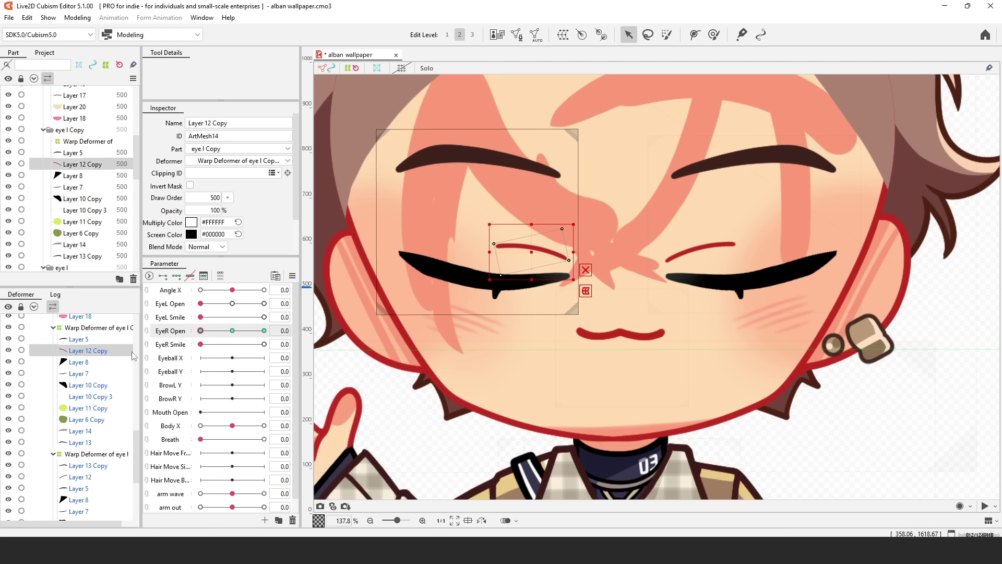
left_click_drag(263, 345, 168, 361)
left_click(167, 279)
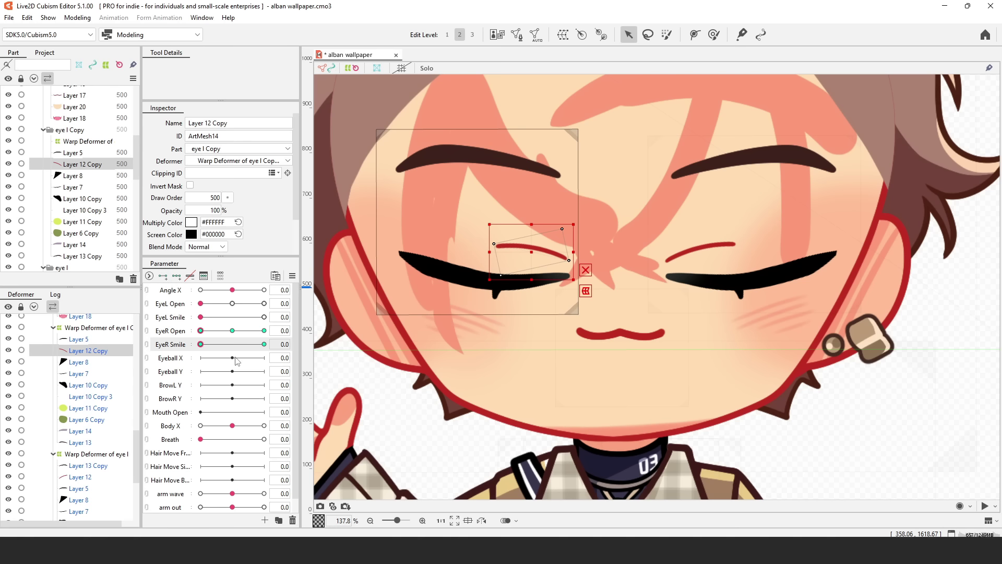
left_click_drag(232, 345, 332, 358)
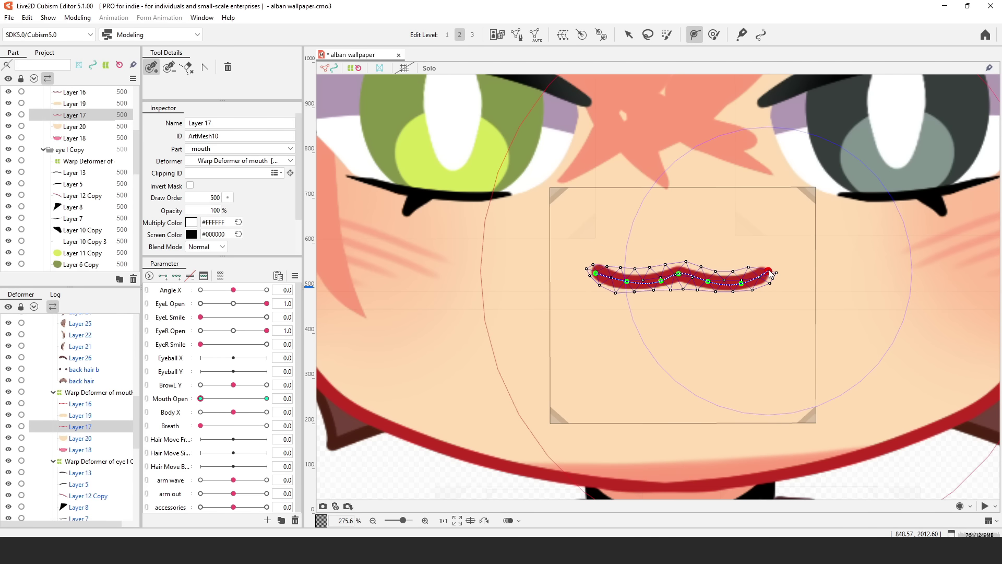
Step: Finish the deform path along the mouth line, Layer 17, and lower the middle of the upper lip, Layer 16, at Mouth Open 1
left_click_drag(768, 270, 767, 270)
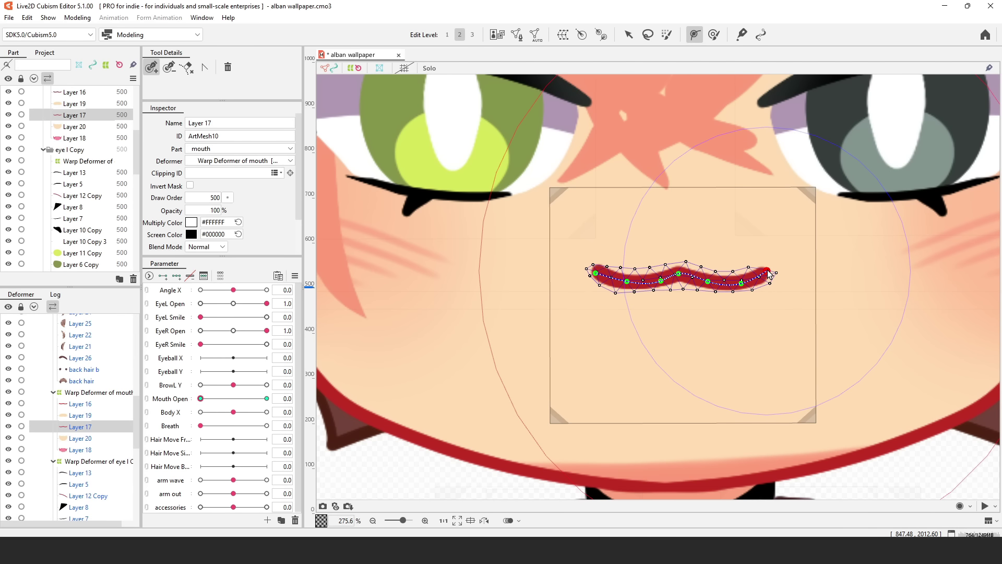
left_click(603, 273)
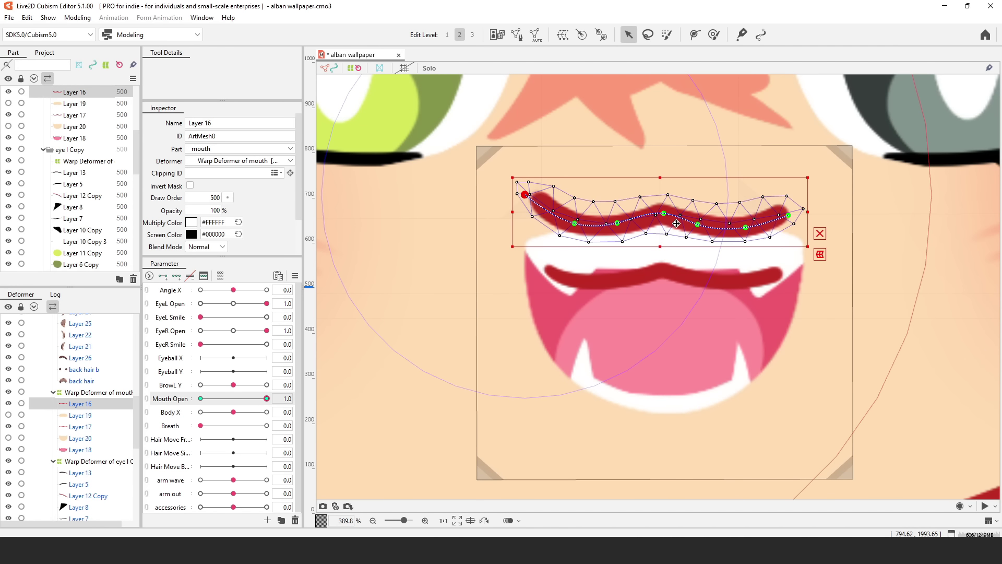
left_click_drag(659, 212, 659, 222)
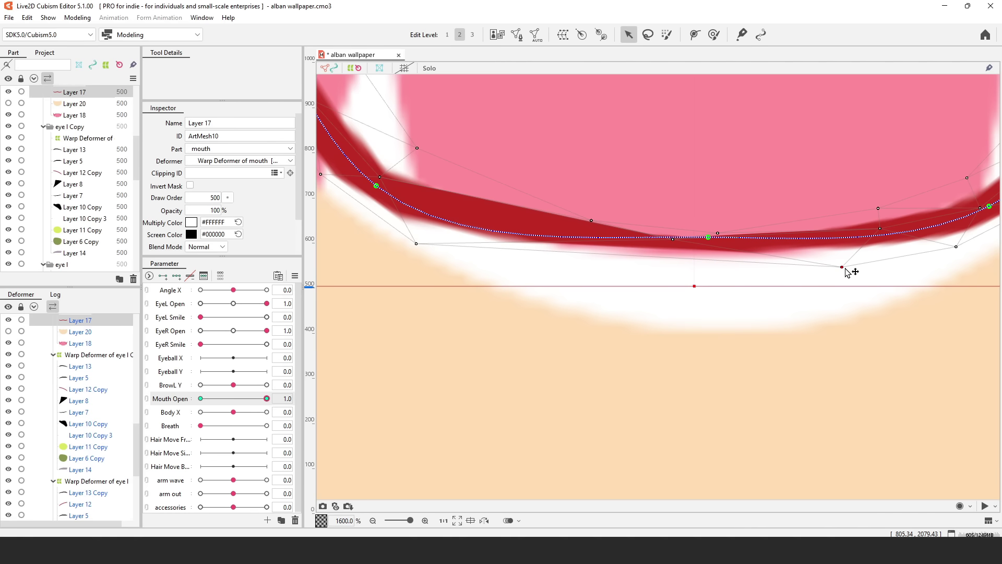
Step: Check the open mouth against the face, and shift the left-edge path point of Layer 20 slightly outward at Mouth Open 1
scroll(847, 272, "down", 6)
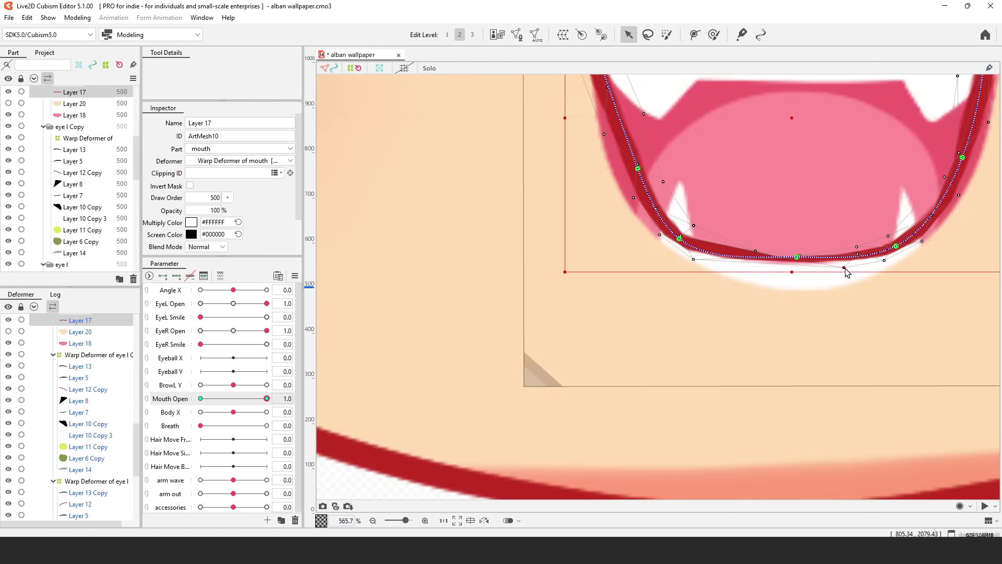
key("Escape")
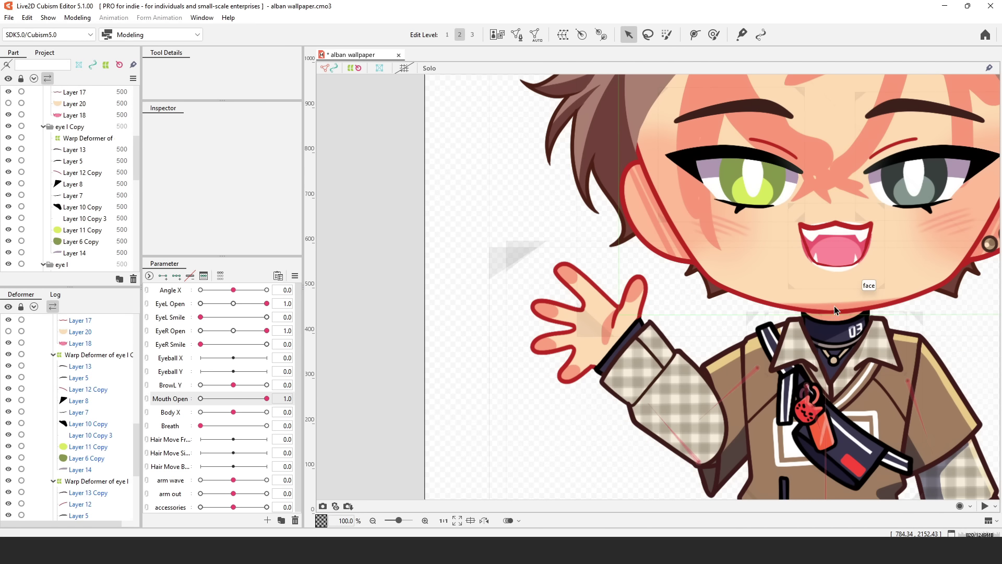
scroll(834, 306, "up", 6)
left_click_drag(873, 168, 809, 296)
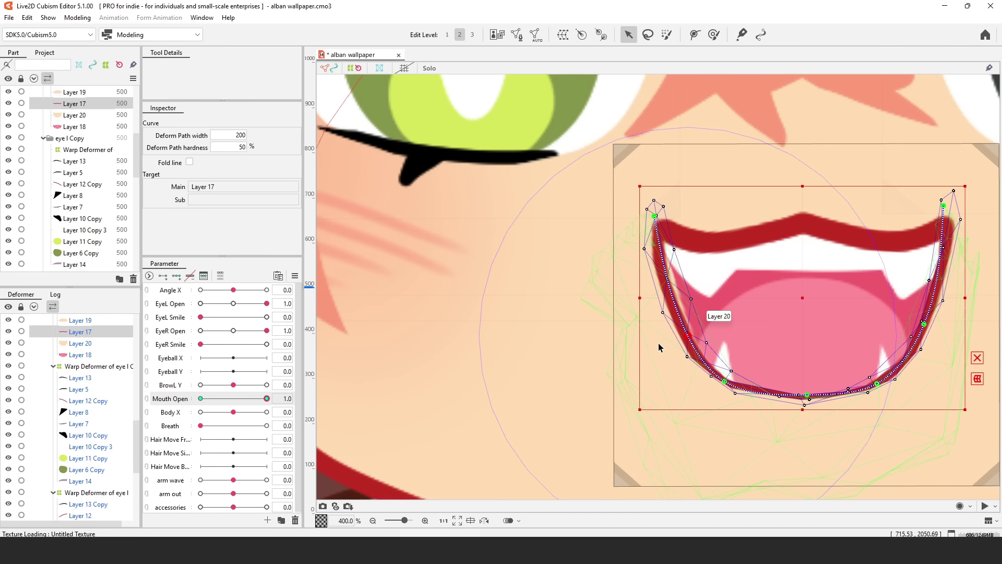
left_click(700, 325)
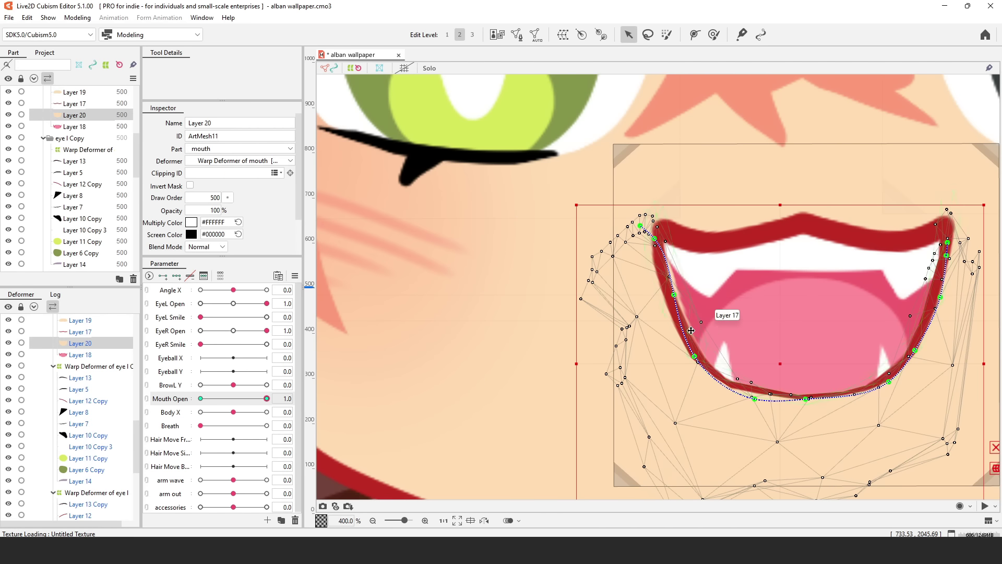
left_click_drag(700, 323, 670, 301)
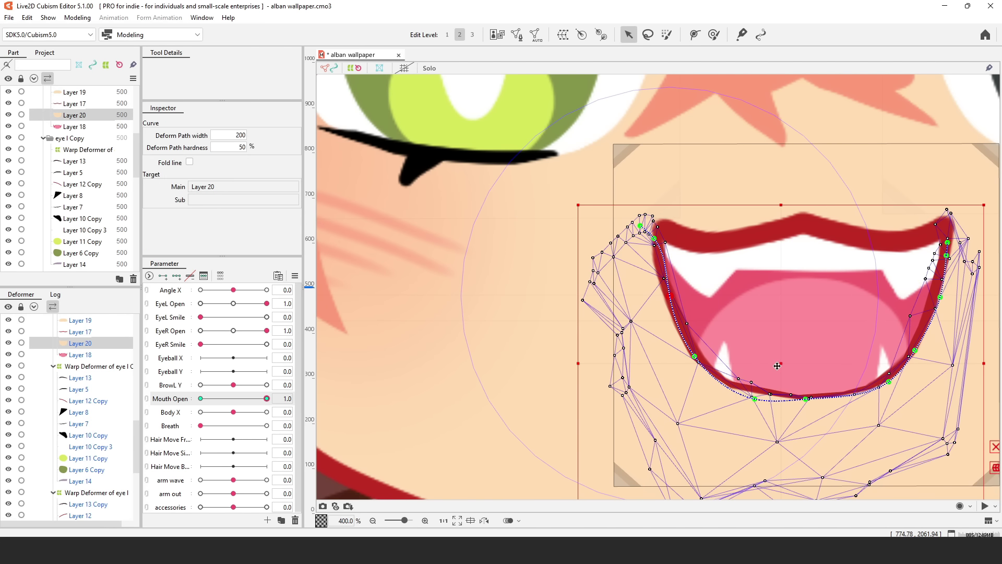
scroll(892, 399, "down", 5)
left_click(925, 403)
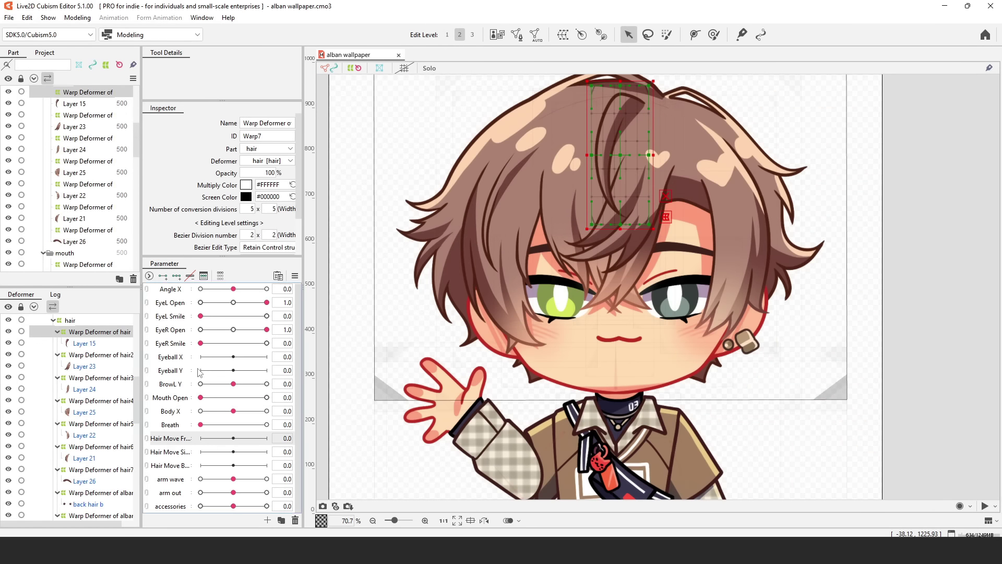
Step: Add three Hair Move Front keys to the Layer 15 strand's warp deformer, and pull its lower right corner inward at key 1.0
left_click(175, 277)
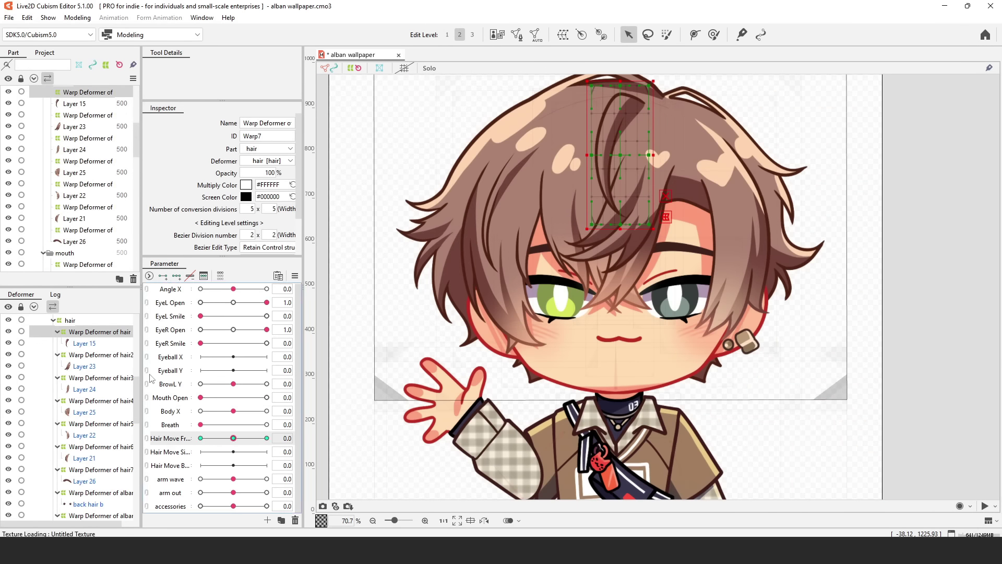
left_click(267, 437)
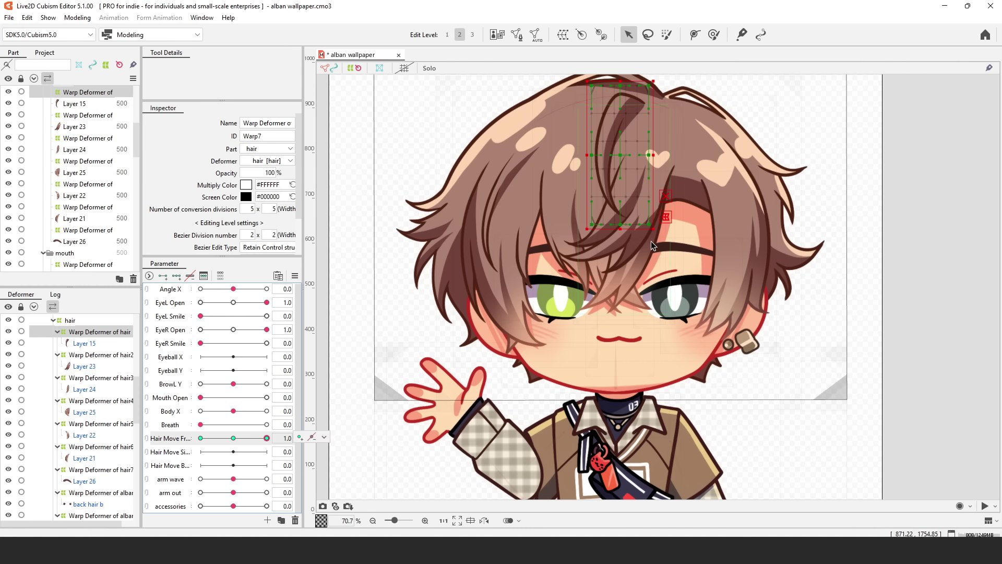
left_click_drag(659, 230, 646, 231)
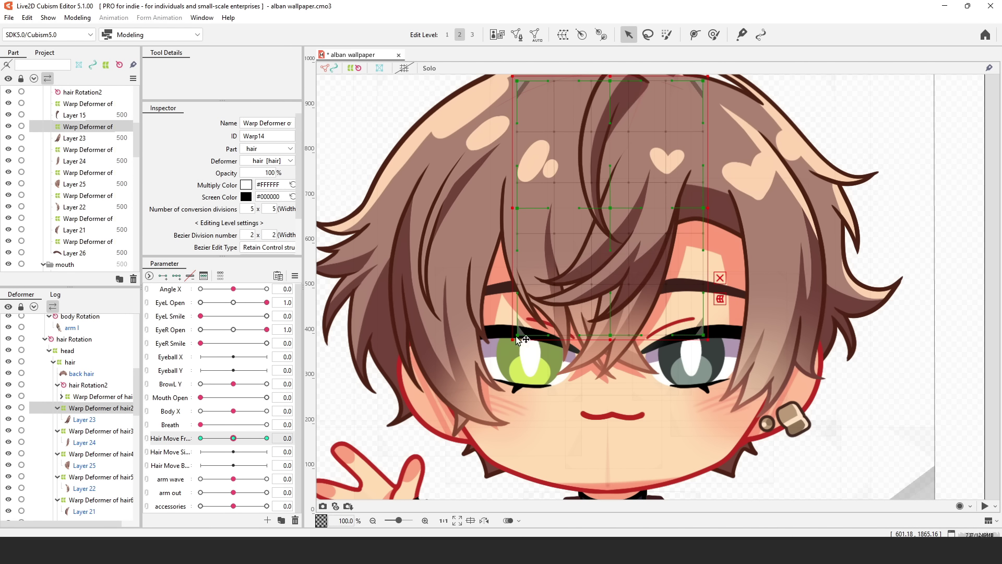
Step: Adjust the lower left corner of Layer 23's warp deformer, and swing hair Rotation4 at Hair Move Front -1.0
left_click_drag(516, 335, 501, 321)
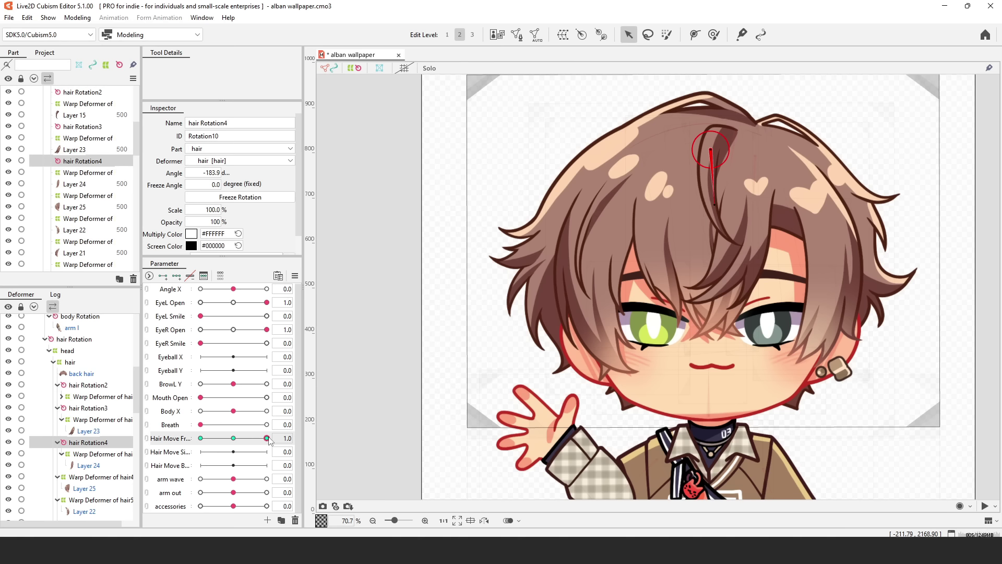
left_click_drag(269, 438, 191, 455)
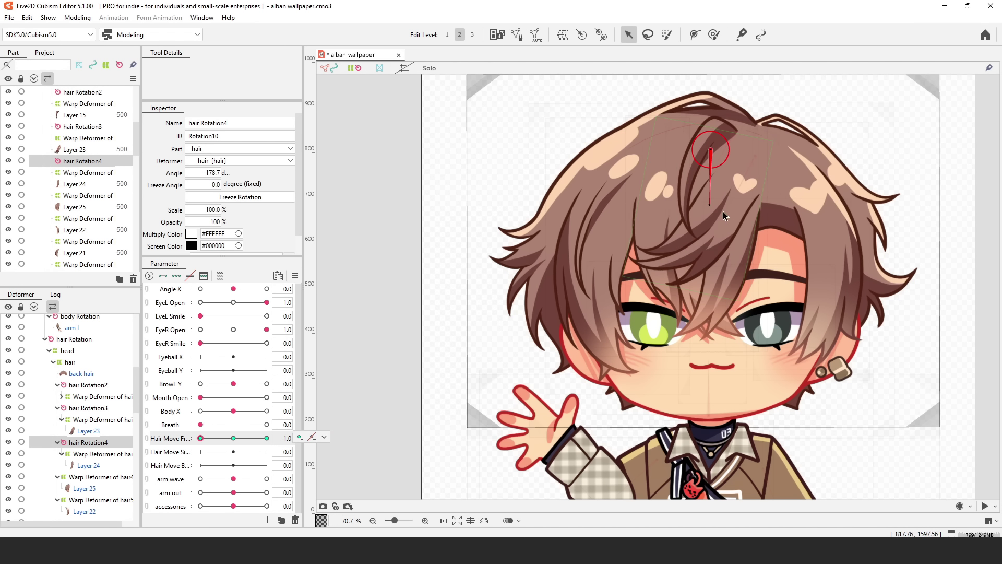
left_click_drag(712, 207, 707, 219)
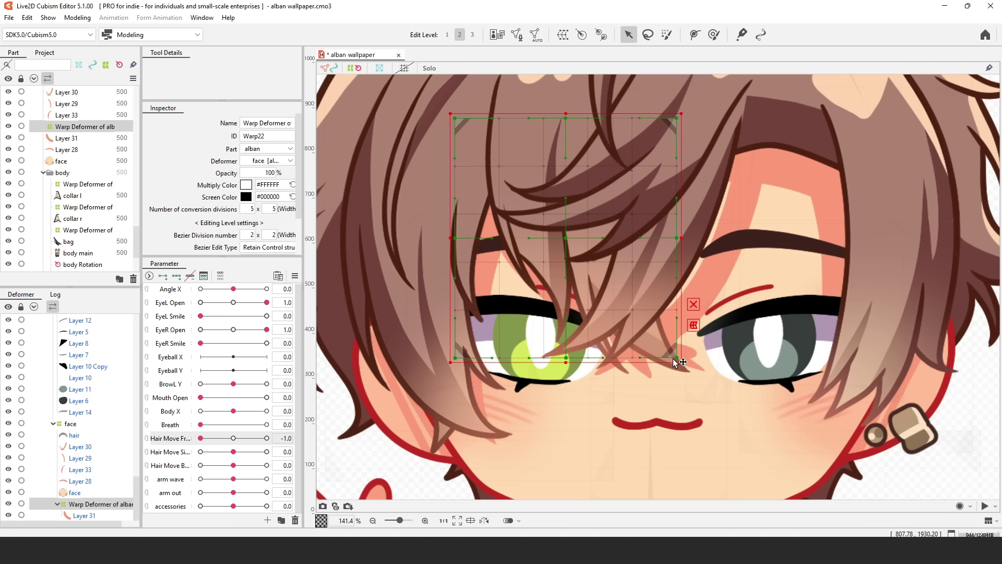
Step: Shift the lower control points of Layer 31's warp deformer to the left with Hair Move Front at -1.0
left_click_drag(673, 358, 659, 365)
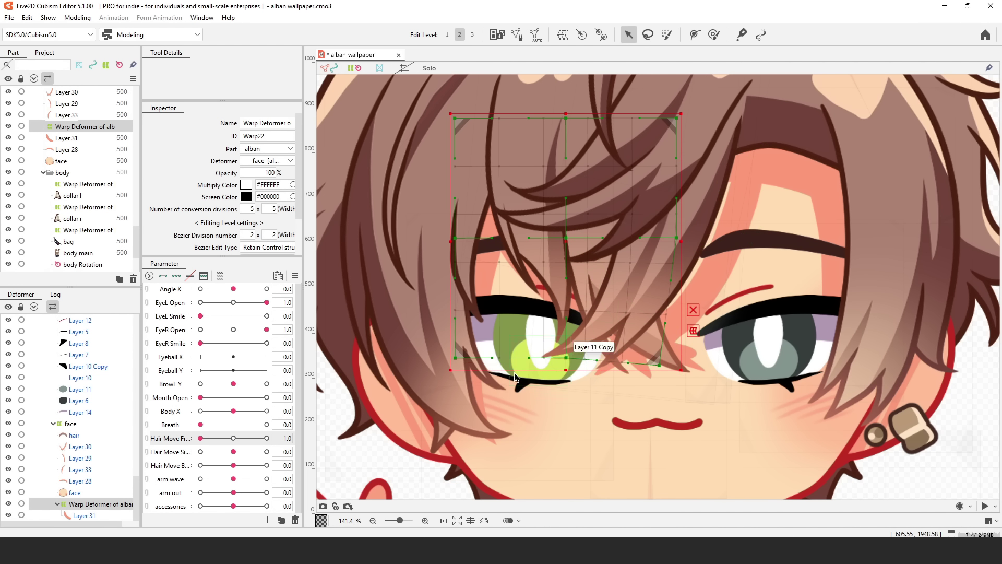
left_click_drag(567, 360, 520, 371)
left_click_drag(456, 361, 396, 350)
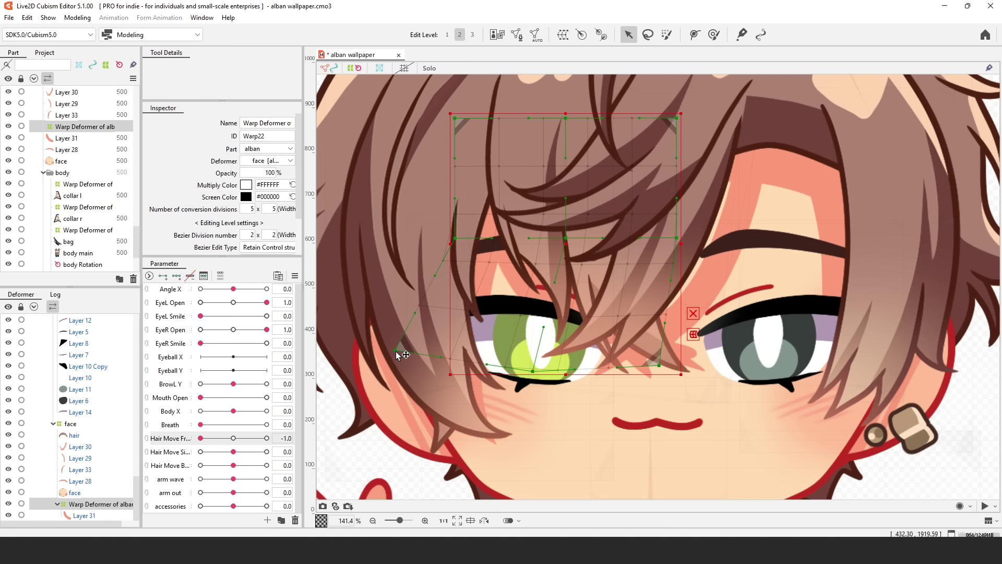
Step: Pull the lower middle control point of Layer 29's warp deformer to the right and slightly up at Hair Move Side 1.0
left_click(199, 438)
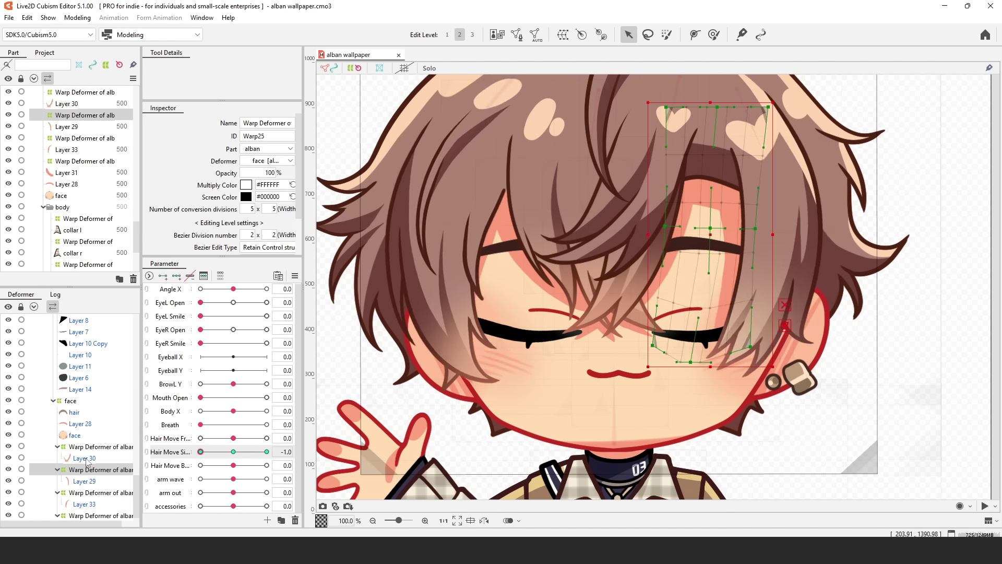
left_click(267, 451)
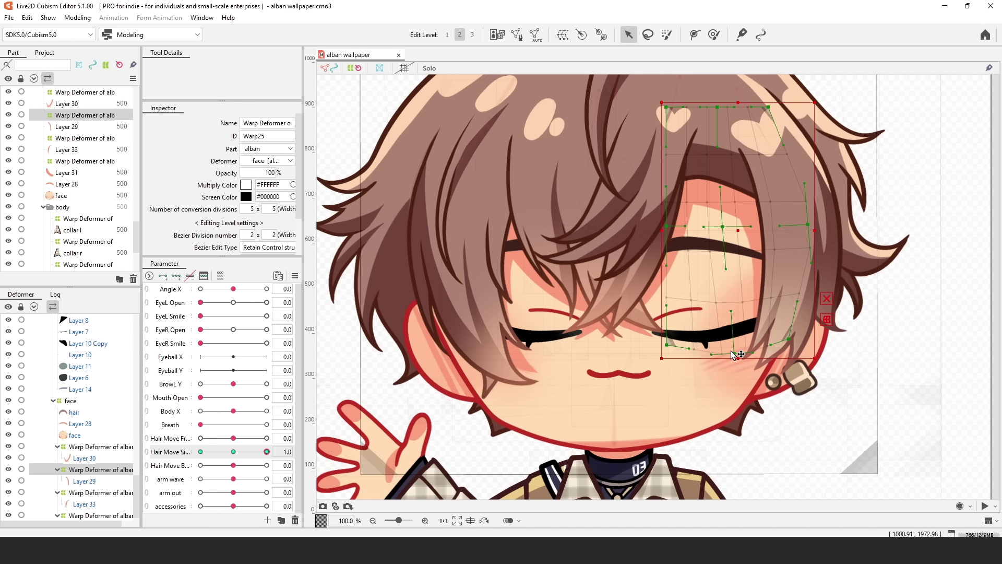
left_click_drag(733, 354, 763, 334)
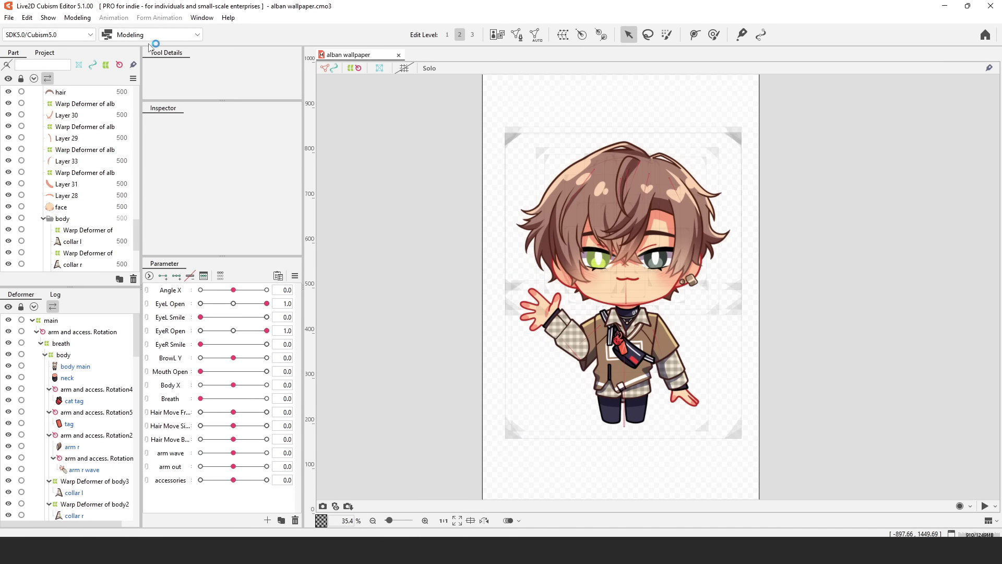
Step: Create a new animation with Video as its target version
left_click(8, 18)
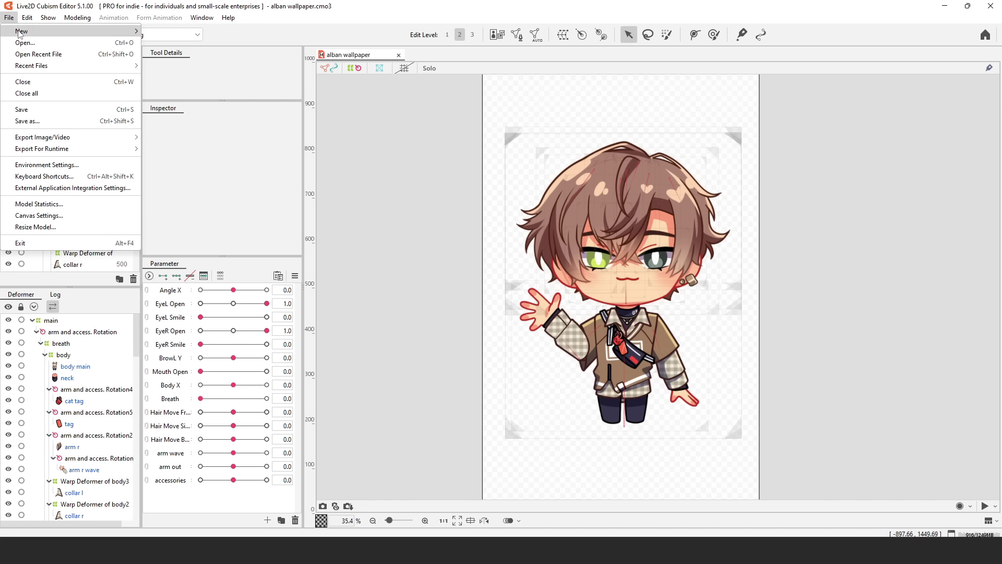
mouse_move(21, 33)
left_click(168, 42)
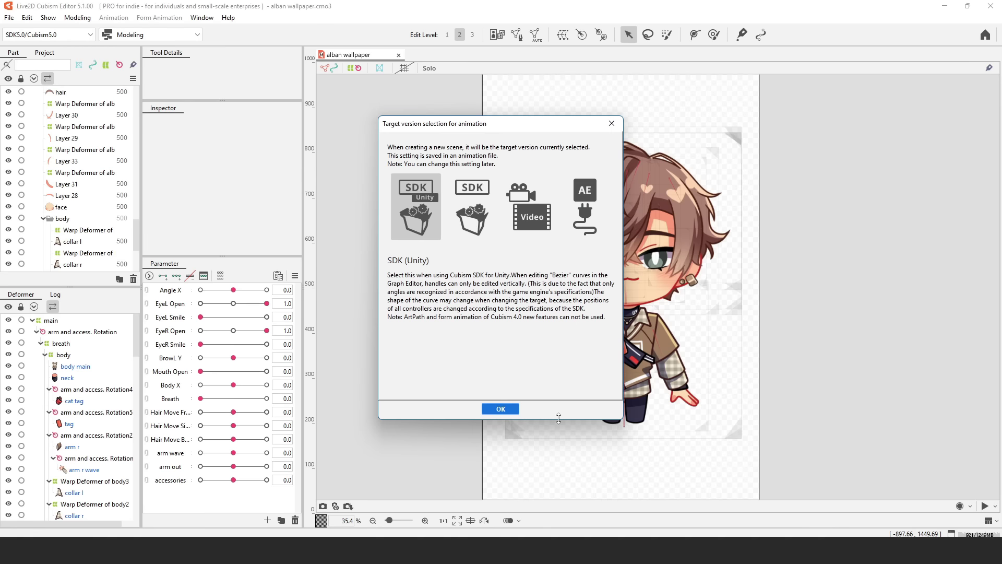
left_click(536, 209)
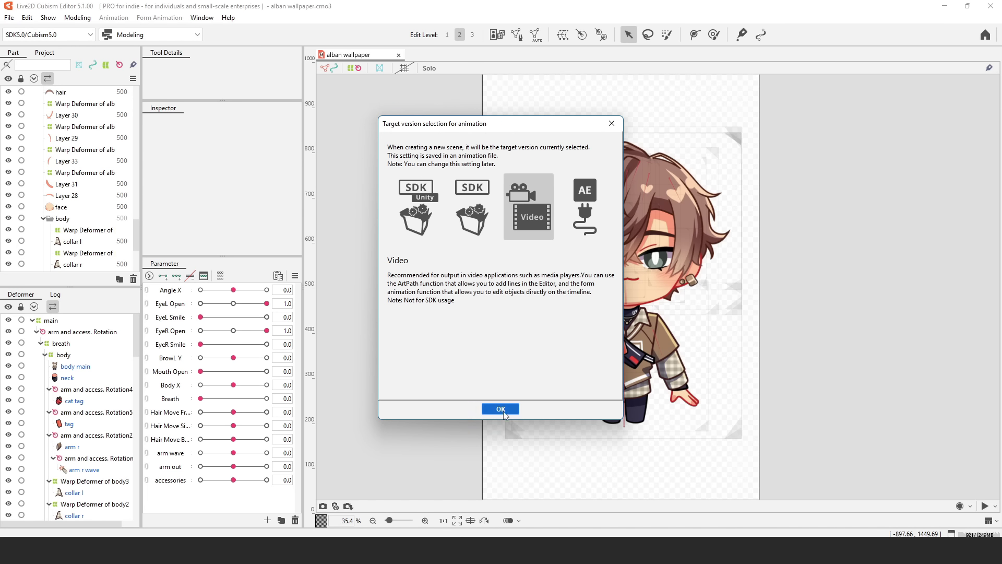
left_click(501, 410)
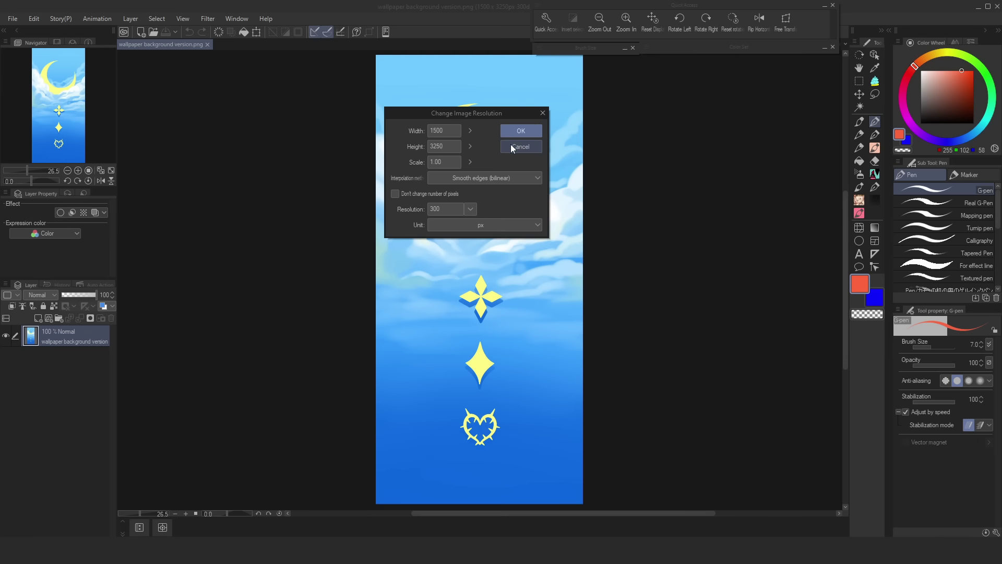
Step: Leave the wallpaper background's image resolution unchanged in Clip Studio Paint and return to Live2D Cubism Editor
left_click(511, 146)
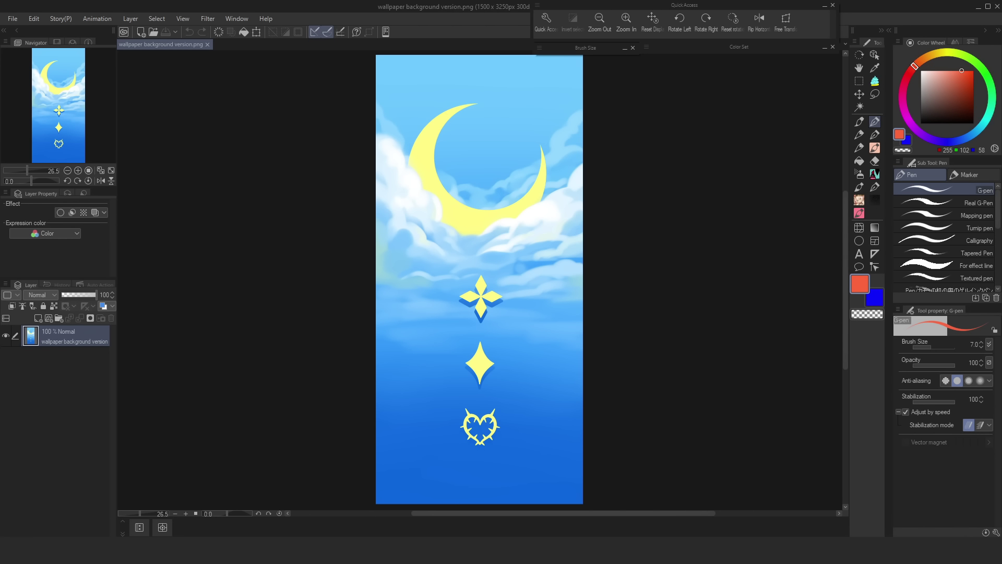
left_click(978, 9)
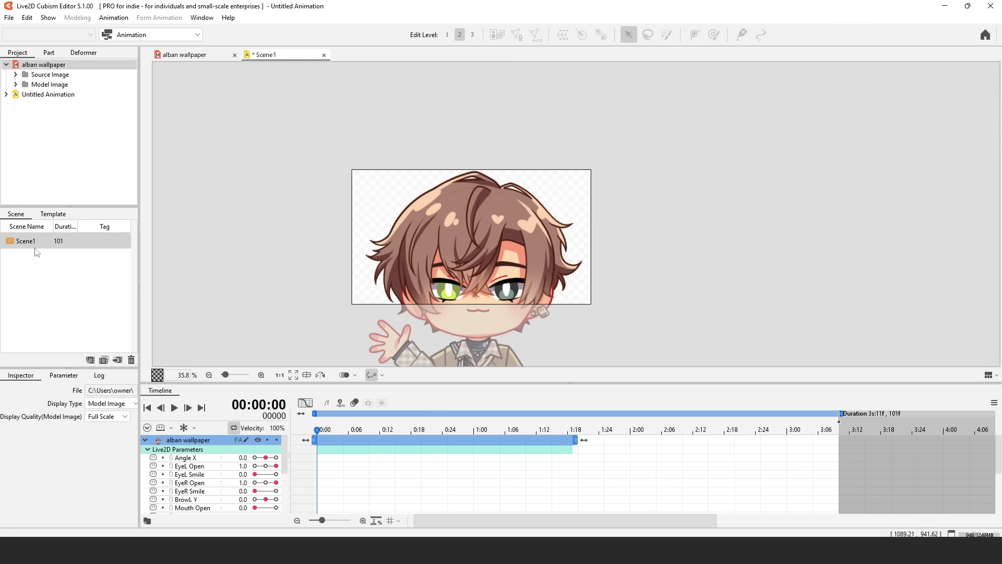
Step: Set Scene1's size to 1500 wide by 3250 high without a fixed aspect ratio
left_click(180, 460)
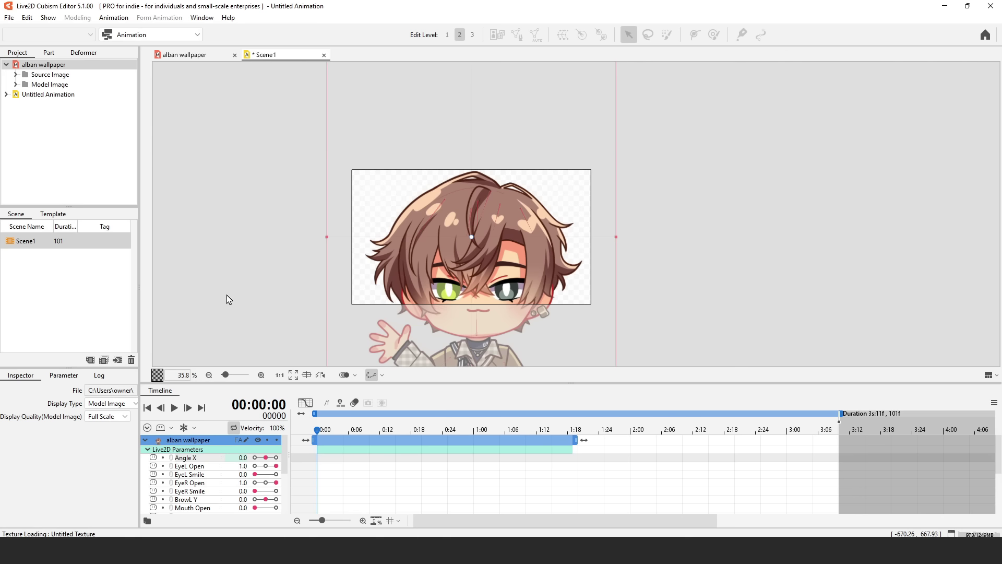
left_click(203, 286)
left_click(26, 243)
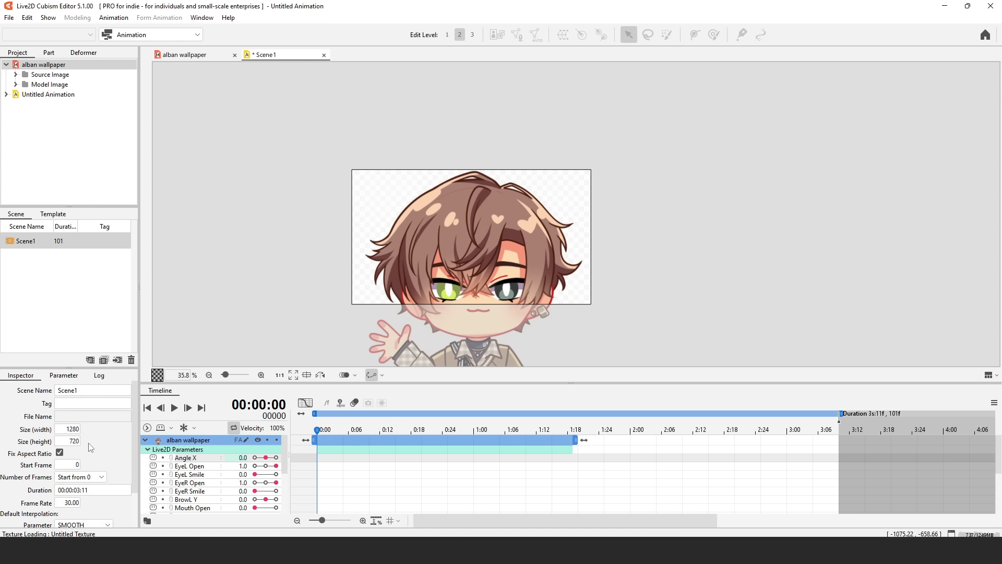
scroll(99, 453, "down", 1)
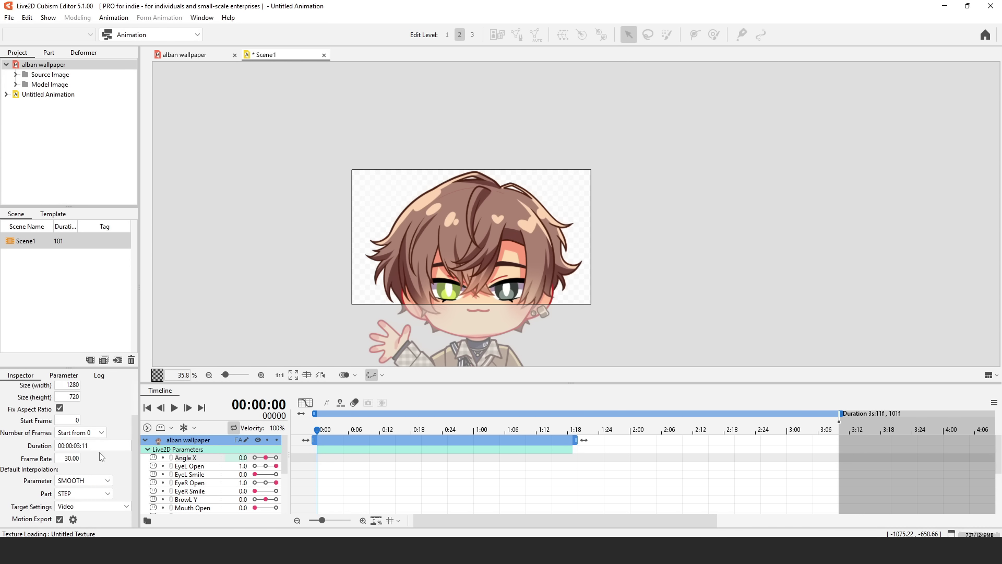
double_click(70, 384)
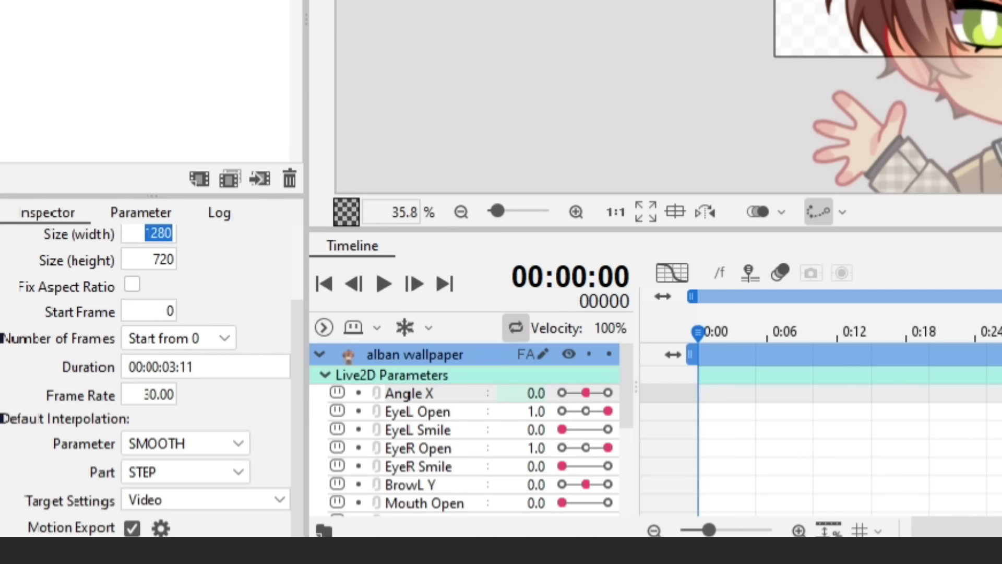
type("1500")
key("Return")
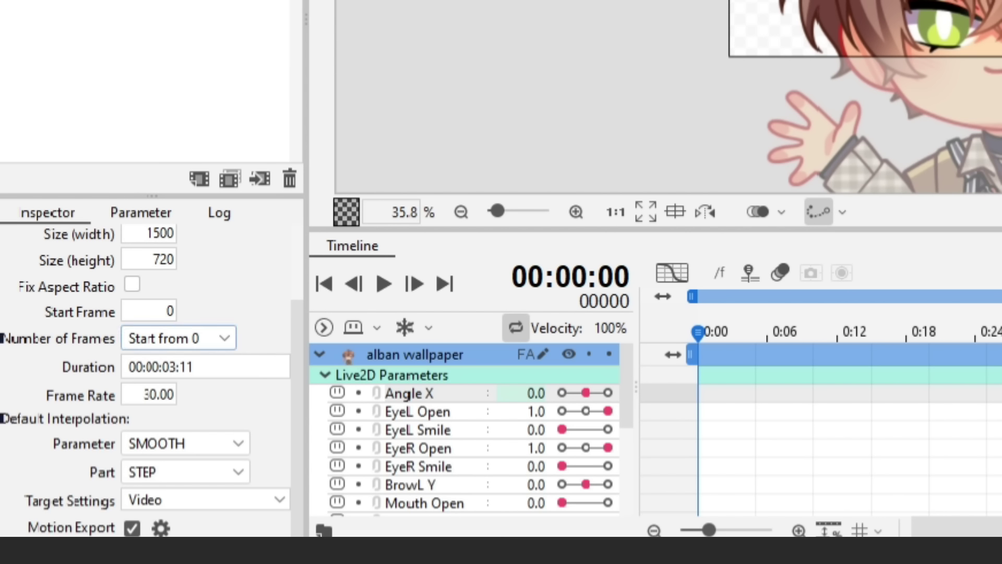
left_click(169, 265)
type("3250")
key("Return")
Step: Bring the alban wallpaper bg PSD from the VTUBER FANARTS STUFF folder into Scene1 as the backdrop
scroll(512, 222, "down", 2)
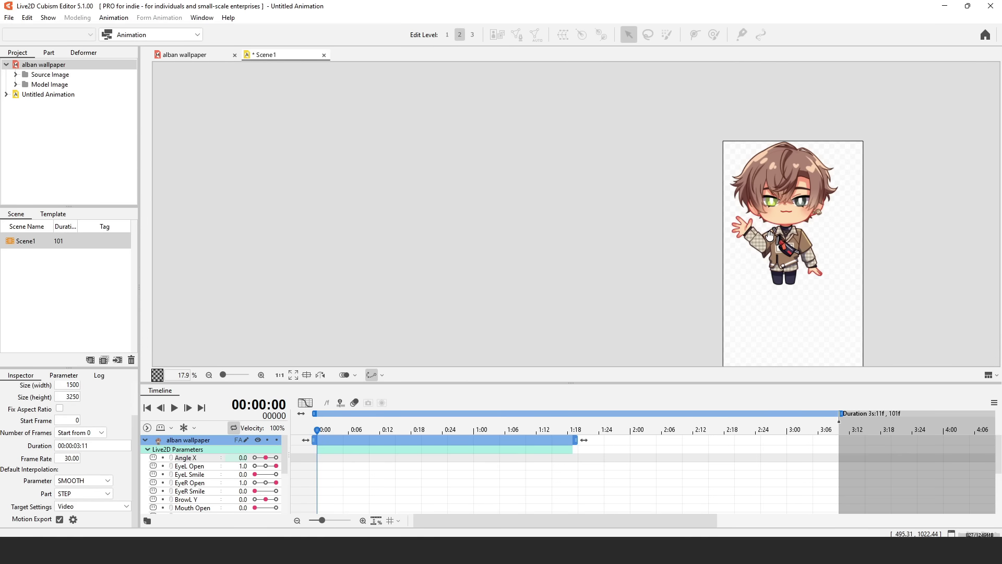
left_click_drag(769, 235, 331, 173)
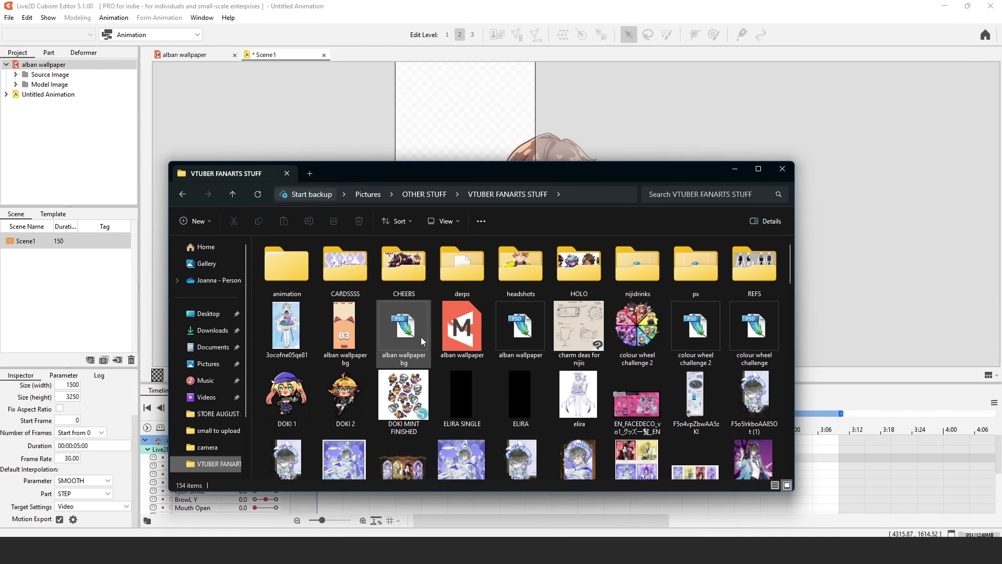
left_click_drag(422, 341, 499, 116)
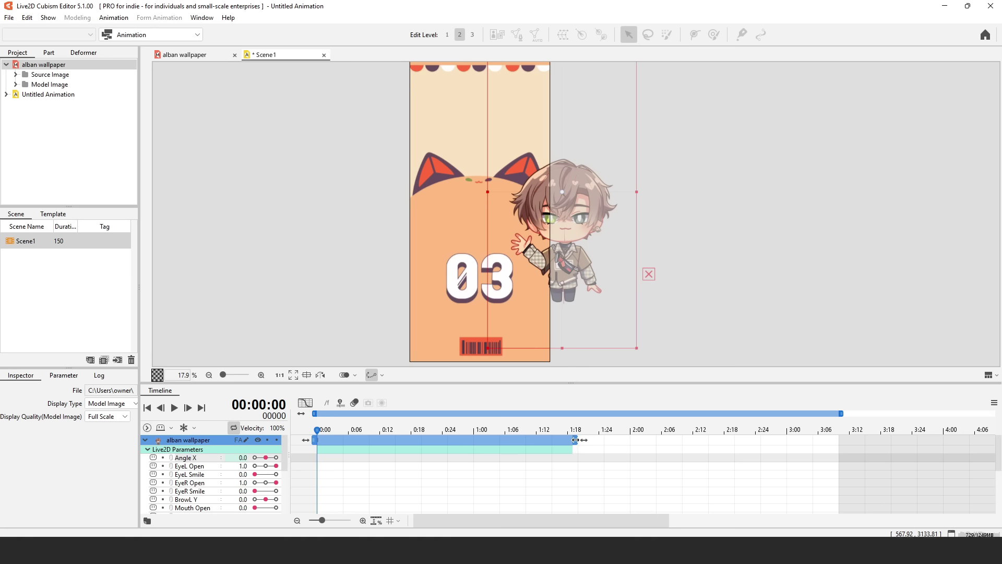
Step: Extend the alban wallpaper track and the work area to the scene's end at 5:00
left_click_drag(576, 441, 867, 425)
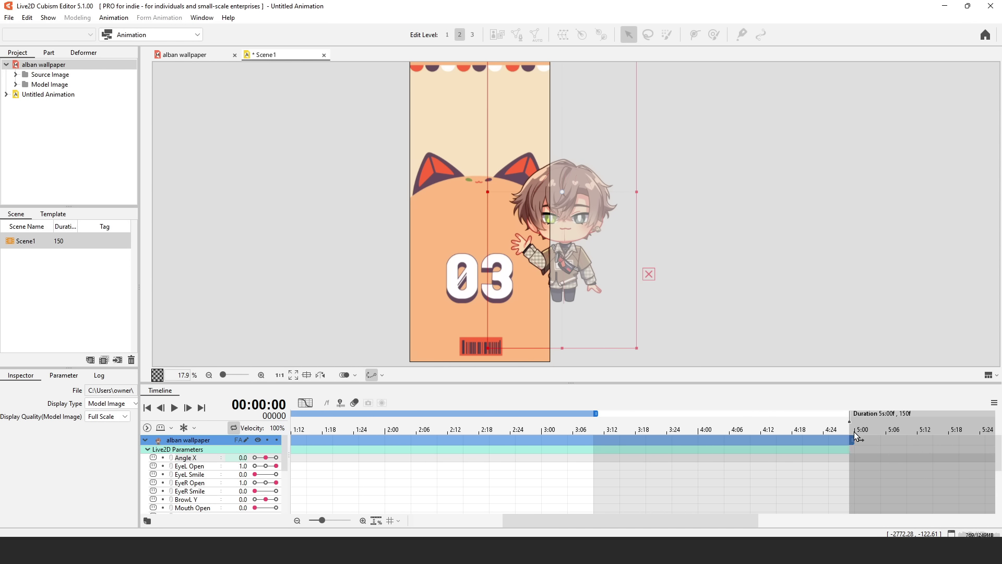
left_click_drag(596, 413, 876, 415)
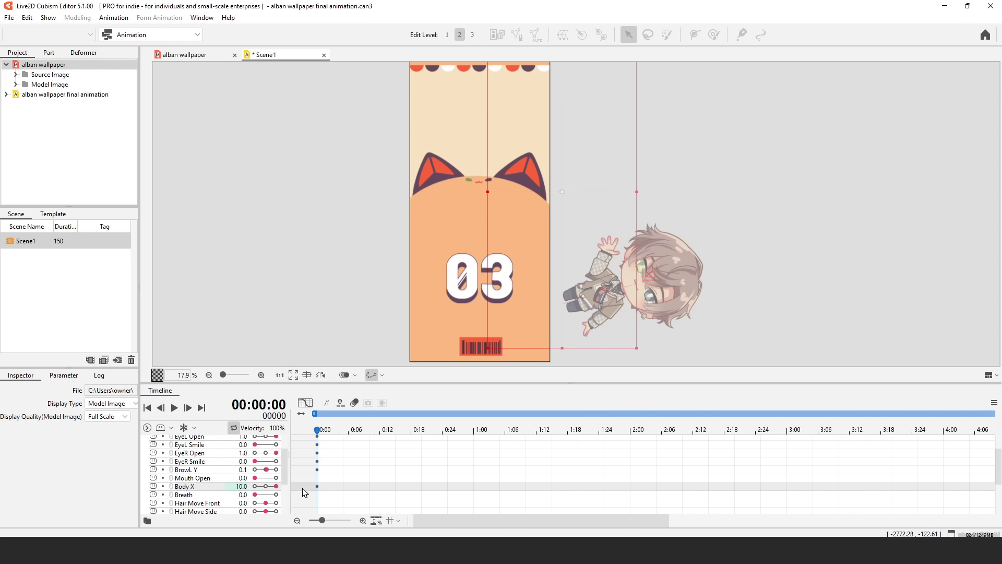
Step: Widen the timeline's parameter sliders and set Body X to 5.0 on the first frame
left_click_drag(275, 486, 273, 498)
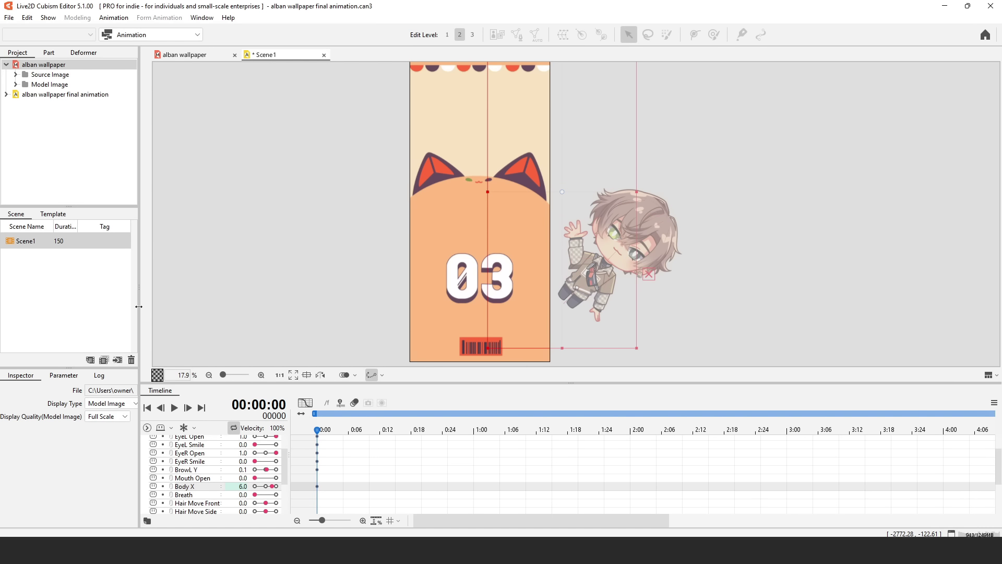
left_click_drag(138, 306, 96, 306)
left_click_drag(246, 438, 360, 438)
left_click_drag(321, 493, 315, 493)
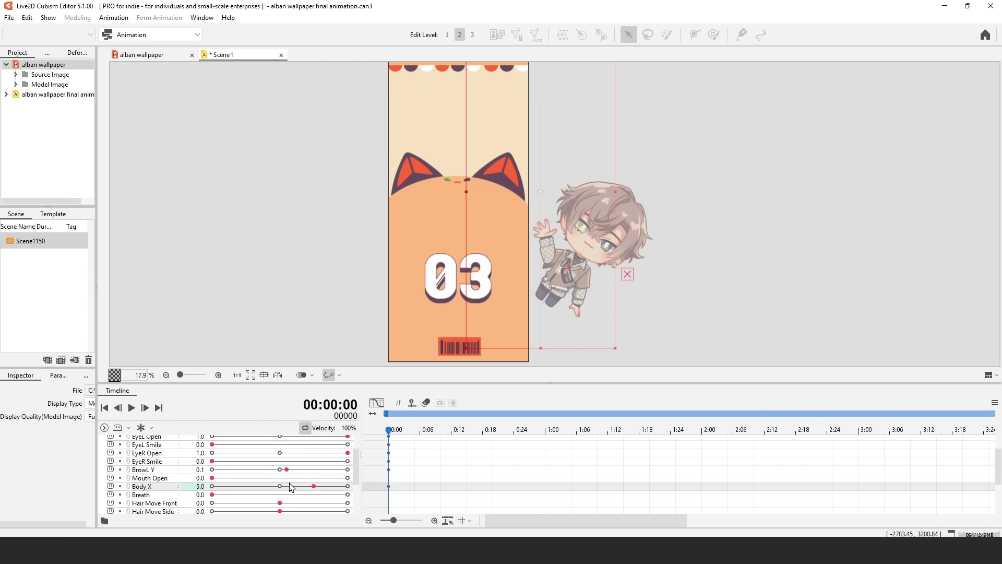
Step: Keyframe the hair, arm, accessories and BrowL Y parameters at 0 on the first frame, with Body X kept at 5.0
scroll(289, 483, "down", 2)
left_click(279, 461)
left_click(280, 469)
left_click(280, 478)
left_click(279, 487)
left_click(280, 495)
scroll(291, 485, "up", 3)
left_click(280, 447)
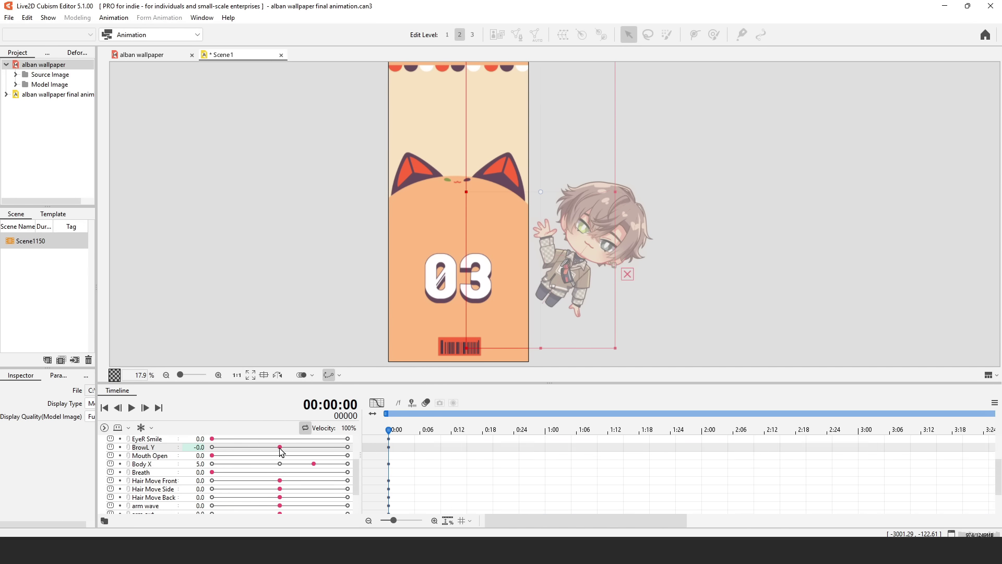
scroll(282, 459, "up", 3)
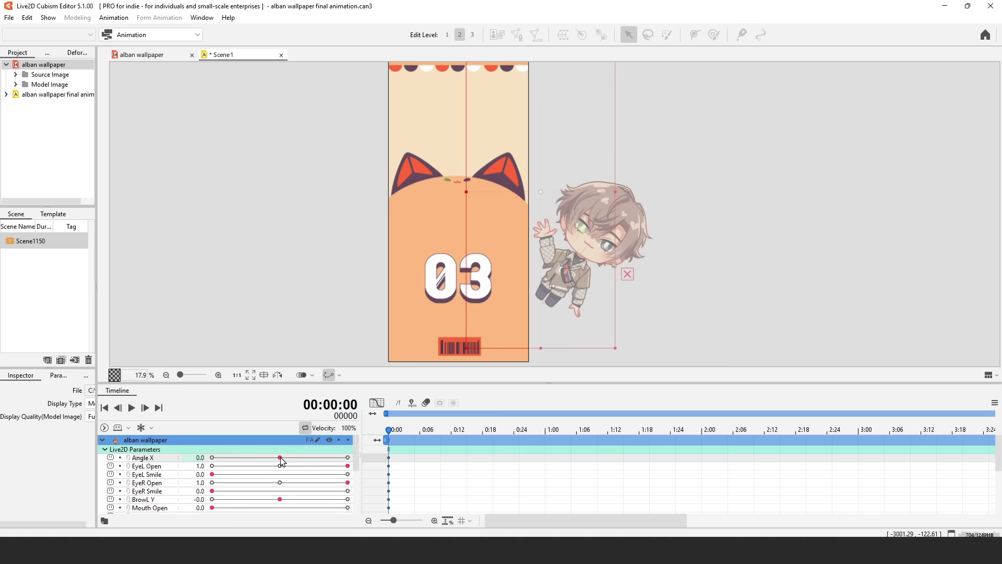
scroll(282, 461, "down", 5)
scroll(282, 477, "up", 3)
left_click(314, 486)
mouse_move(389, 430)
left_mouse_down()
mouse_move(457, 435)
mouse_move(382, 444)
left_mouse_up()
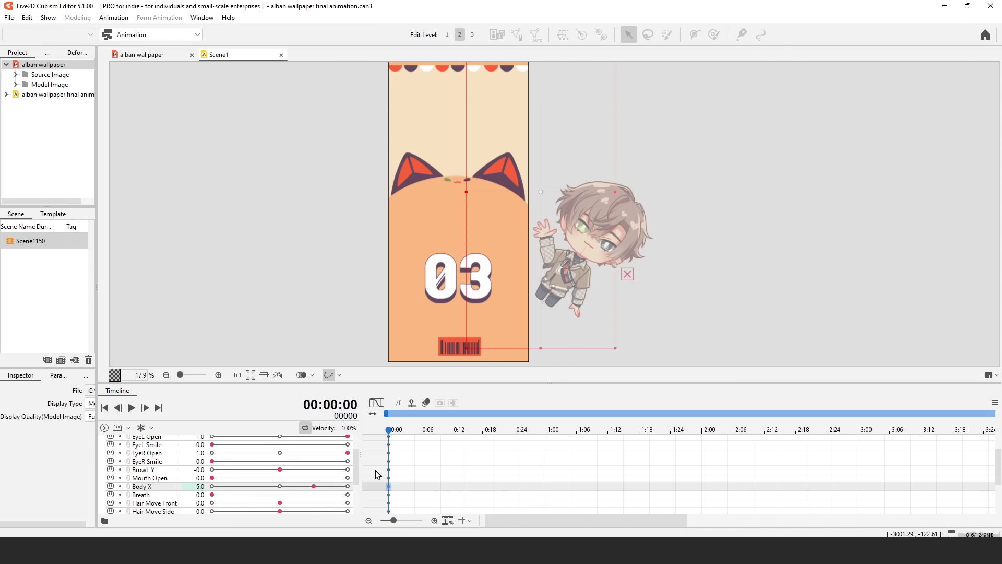
Step: Extend the alban wallpaper bg track toward the end of the scene
scroll(292, 469, "up", 2)
scroll(185, 464, "down", 5)
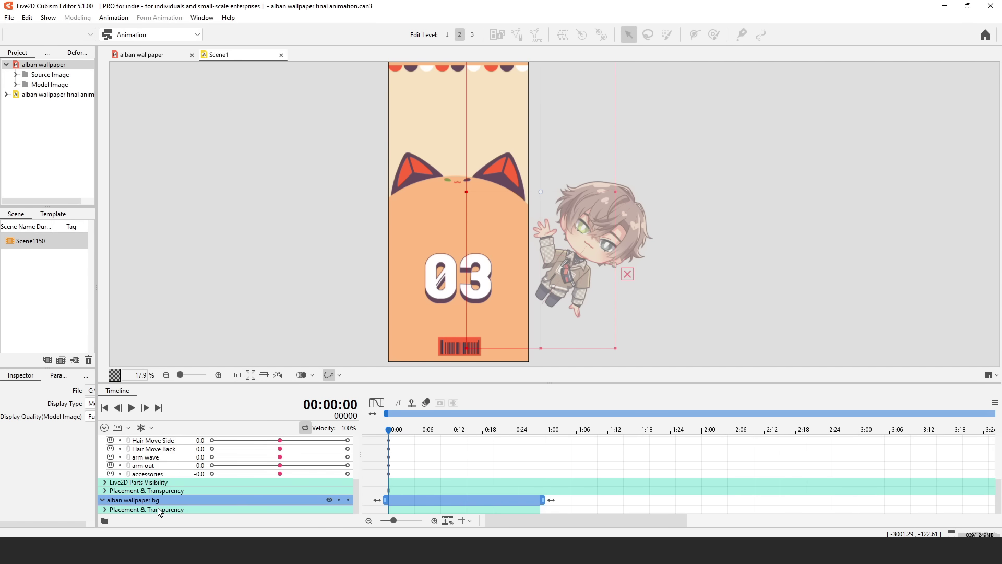
left_click(226, 499)
left_click_drag(542, 498, 621, 520)
Step: Keyframe Body X at -10.0 at 1:25 so the character leans into the wallpaper
left_click_drag(389, 430, 544, 446)
scroll(383, 480, "up", 3)
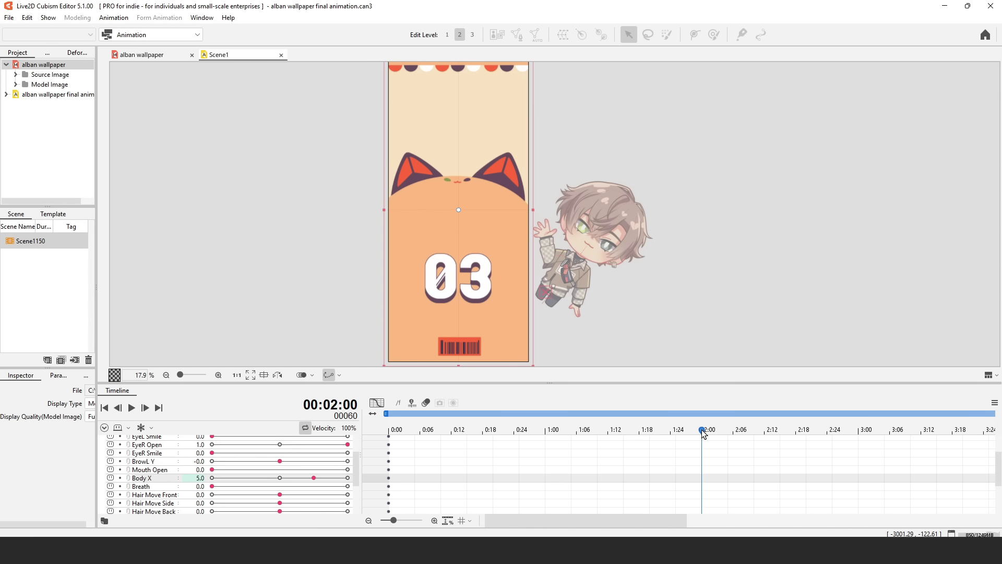
left_click_drag(701, 430, 675, 450)
scroll(334, 478, "up", 1)
left_click(313, 487)
left_click_drag(314, 488, 216, 506)
Step: Bring the whole scene back into view, save the animation and preview it from the first frame
left_click(119, 56)
left_click(425, 54)
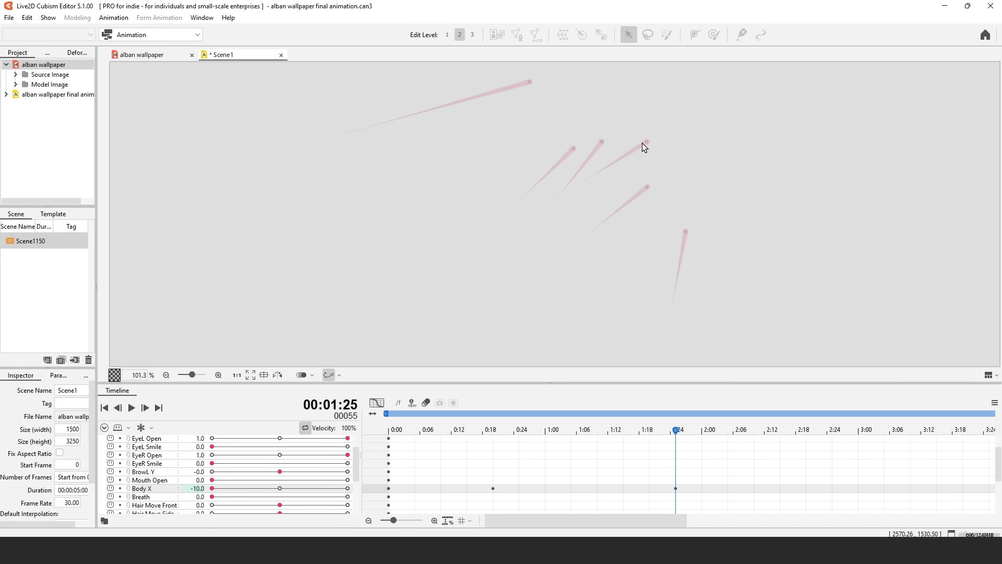
scroll(433, 267, "down", 6)
left_click_drag(434, 279, 597, 216)
left_click_drag(676, 430, 379, 445)
key("ctrl+s")
key("space")
key("space")
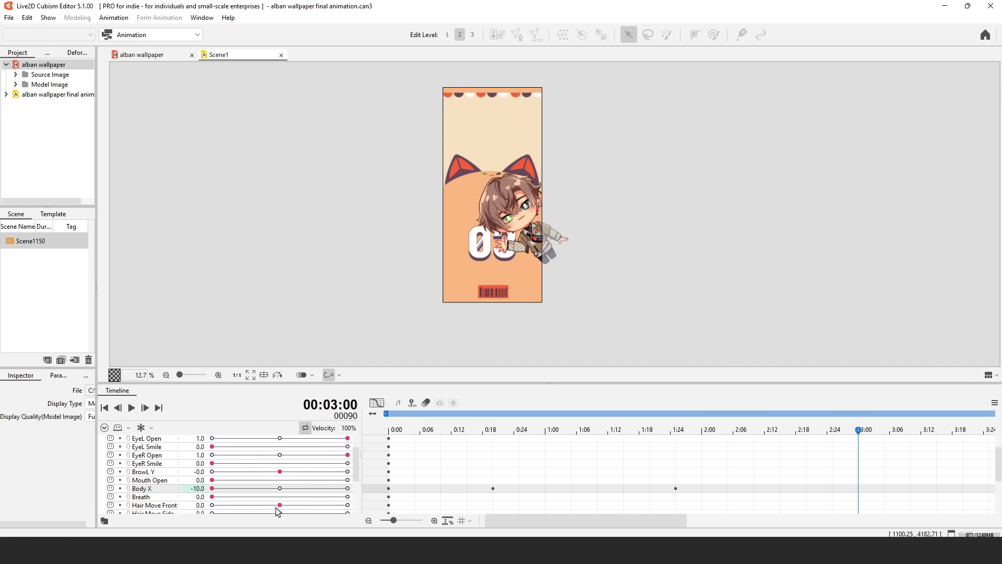
Step: Play back the animation to check the timing of the BrowL Y, Mouth Open and Body X keyframes
scroll(277, 506, "down", 3)
left_click_drag(621, 520, 730, 527)
scroll(269, 466, "up", 3)
left_click(707, 446)
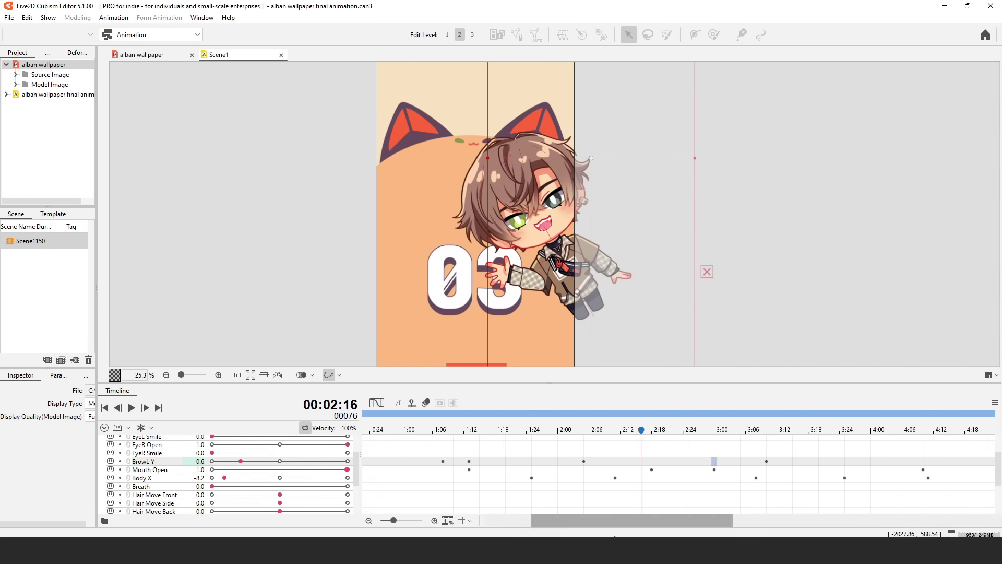
left_click_drag(562, 526, 553, 527)
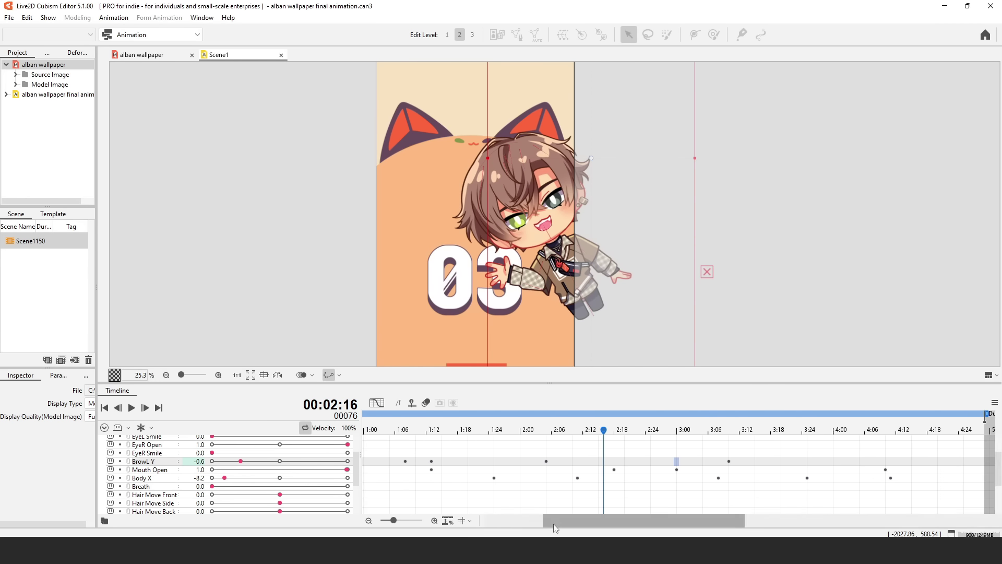
left_click(131, 407)
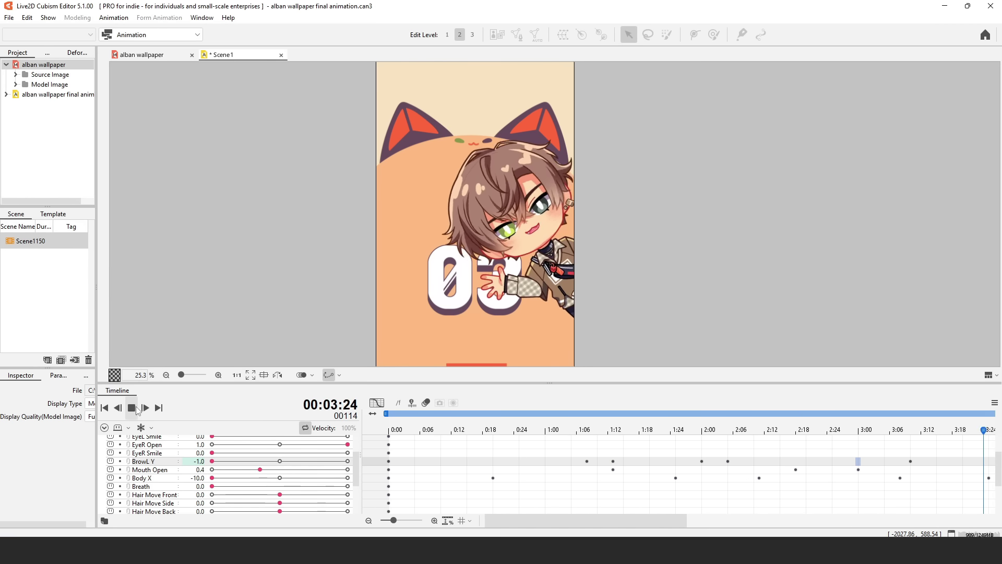
left_click(137, 407)
Step: Add a Mouth Open keyframe of 1.0 and place it at about 3:16
left_click_drag(672, 479, 667, 490)
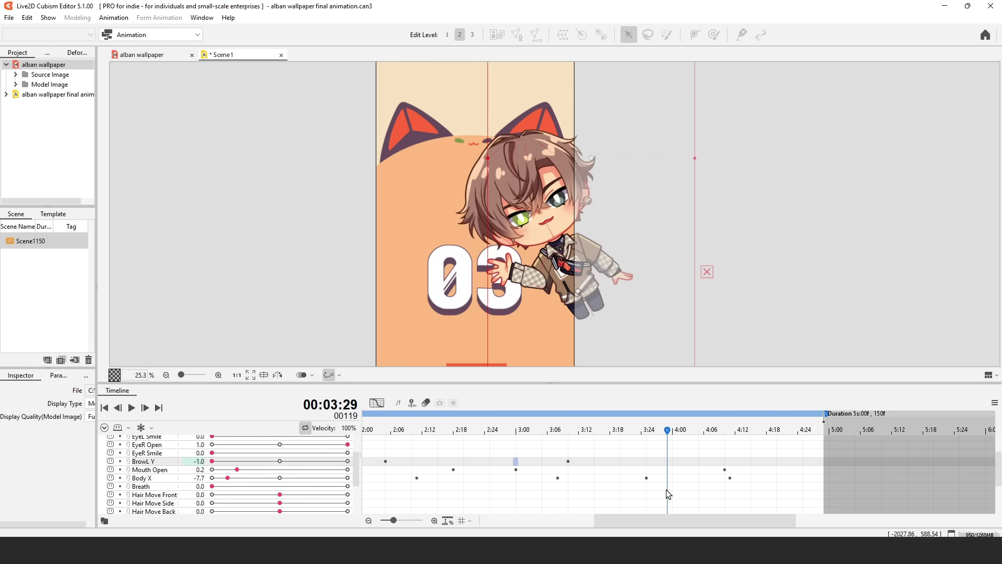
left_click_drag(237, 469, 348, 469)
left_click_drag(537, 430, 600, 471)
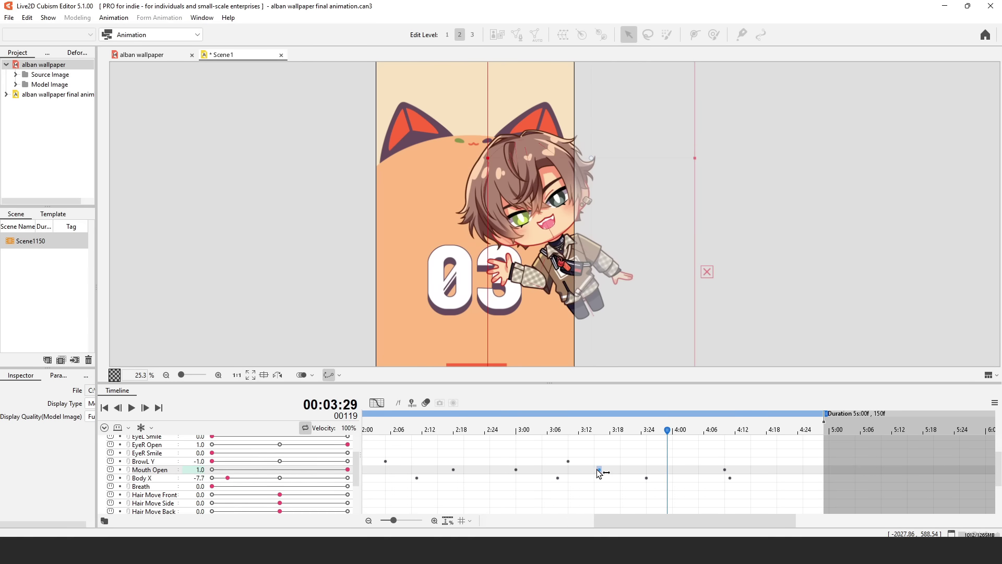
Step: Play back the animation to check the revised mouth movement
left_click_drag(505, 431, 630, 453)
left_click(132, 408)
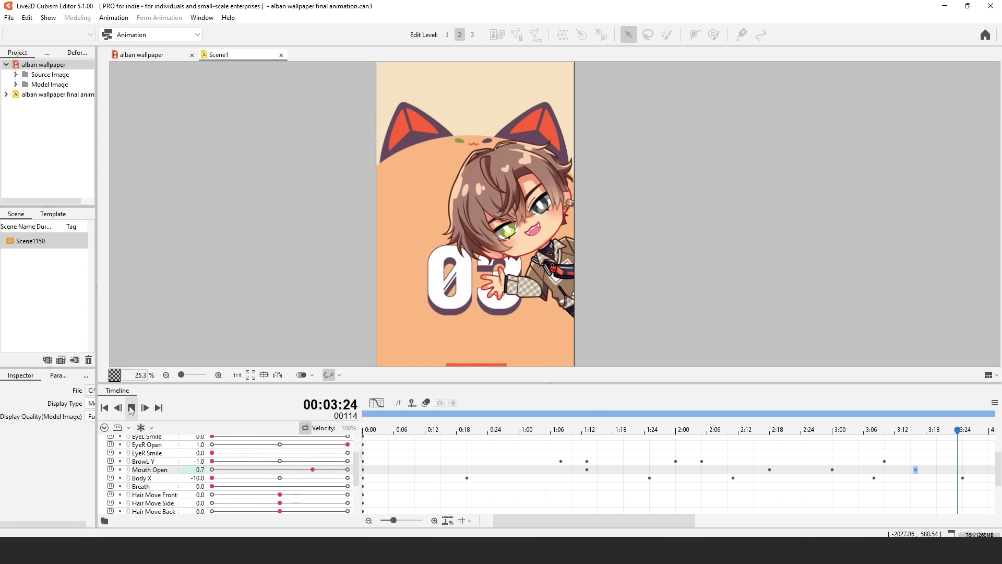
left_click(131, 407)
Step: Keyframe arm out at 30.0 at 1:14
left_click(648, 478)
left_click_drag(664, 431, 569, 454)
left_click(532, 520)
left_click_drag(422, 431, 597, 443)
scroll(263, 442, "up", 3)
left_click(571, 431)
left_click(347, 465)
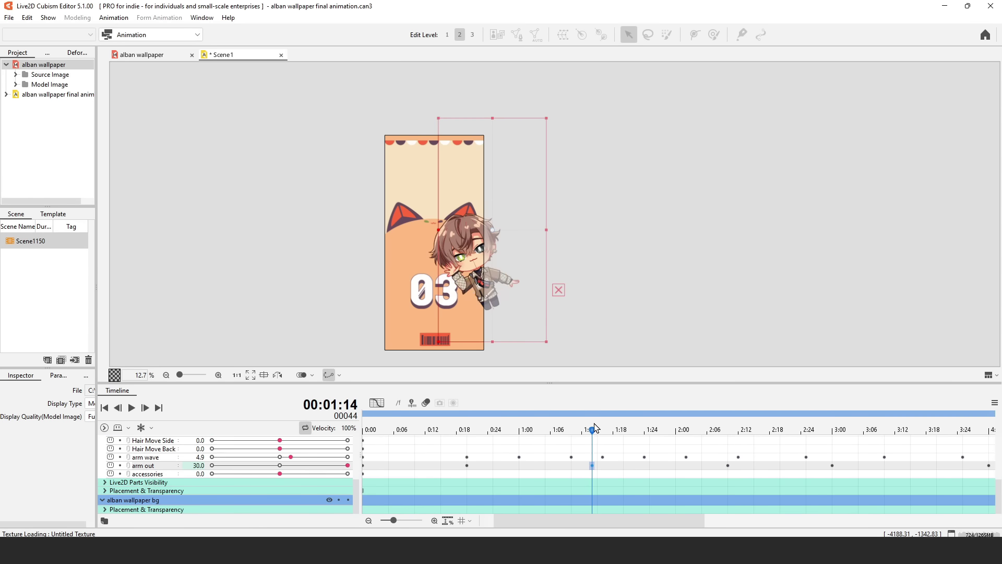
Step: Adjust the arm out keyframe at 2:10 and scrub ahead to 4:00 to compare the arm pose
left_click_drag(592, 430, 691, 445)
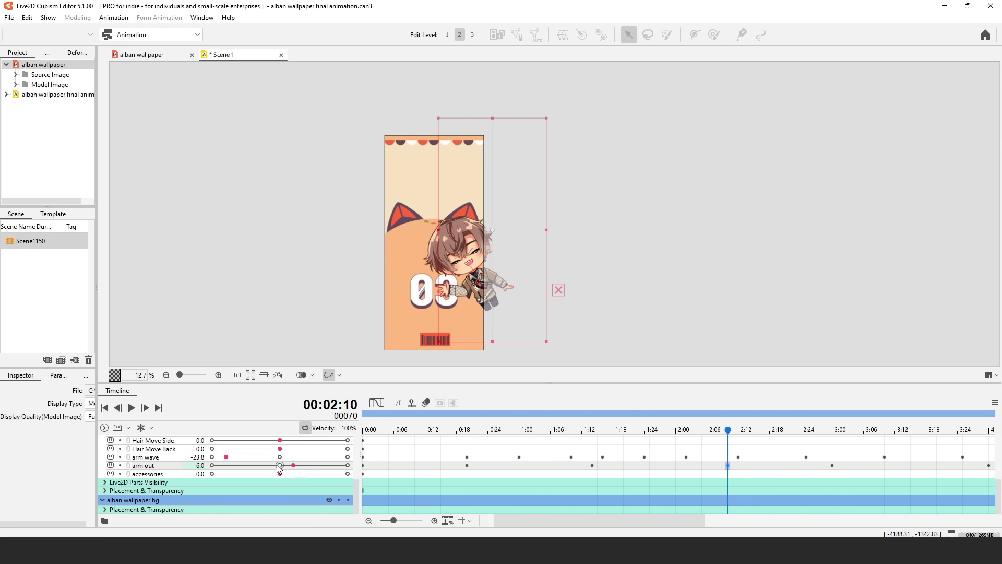
left_click_drag(530, 520, 566, 520)
left_click_drag(501, 431, 511, 439)
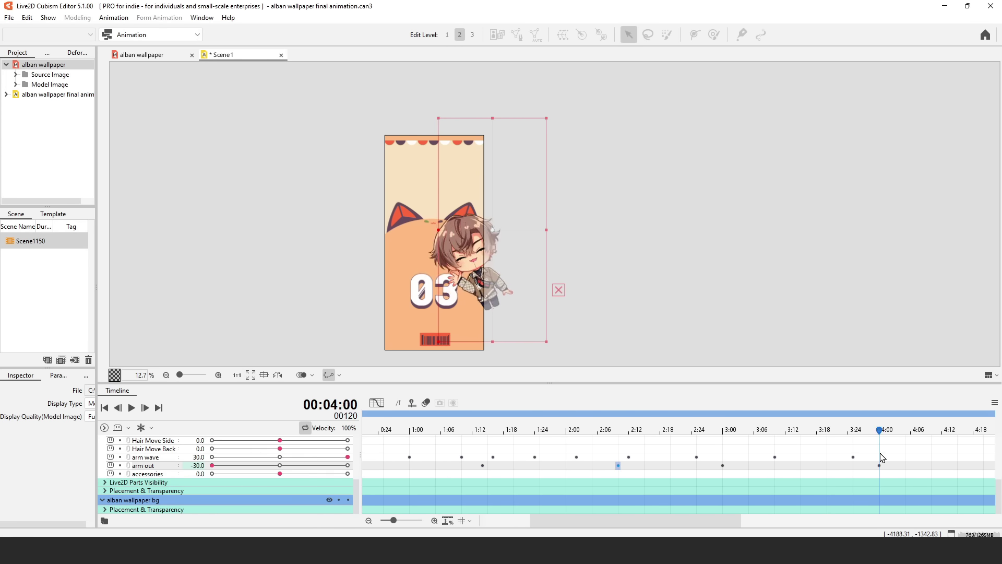
Step: Play back the animation repeatedly to check the arm out and arm wave timing
left_click(132, 408)
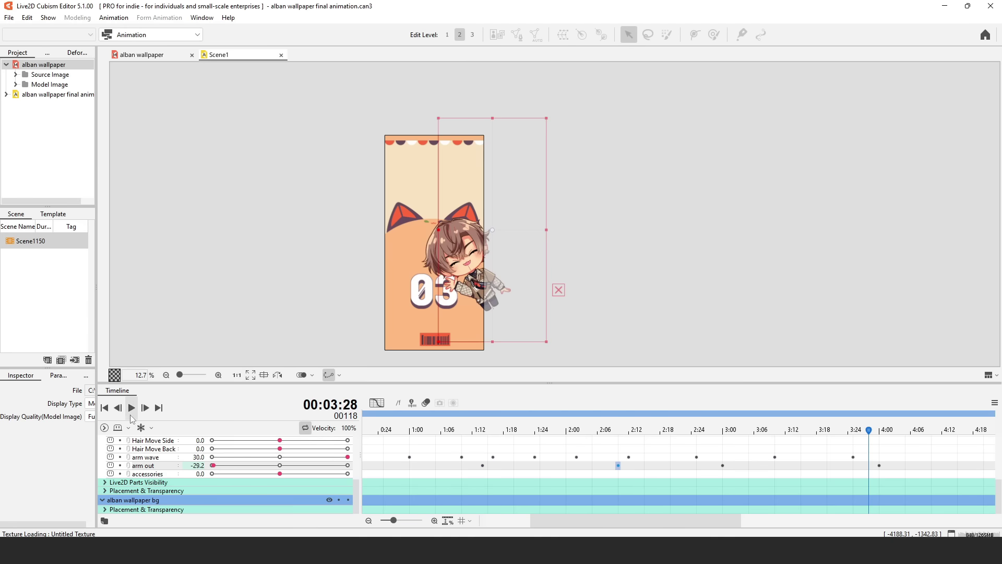
left_click(133, 409)
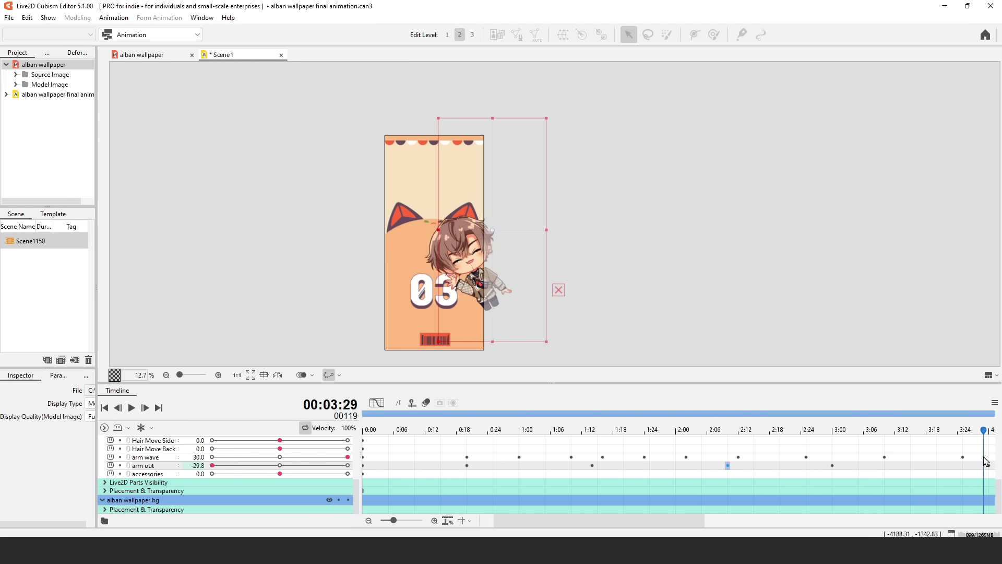
left_click(132, 408)
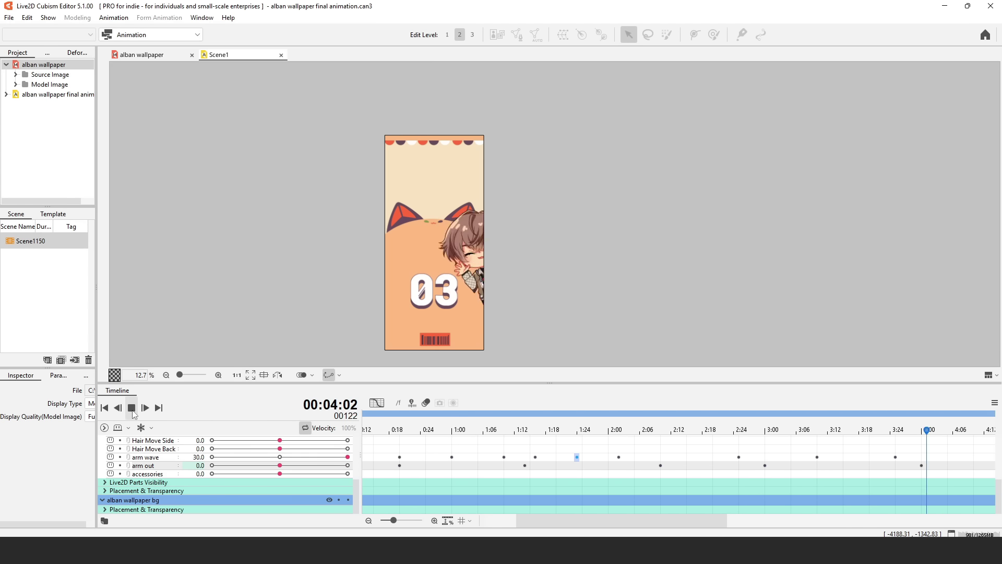
left_click(133, 411)
Step: Step through the arm wave keyframes from 0:20 onward and set arm wave to -30.0 at 1:24
left_click_drag(466, 427, 605, 472)
left_click(603, 457)
scroll(601, 468, "up", 1)
left_click(572, 468)
left_click(467, 468)
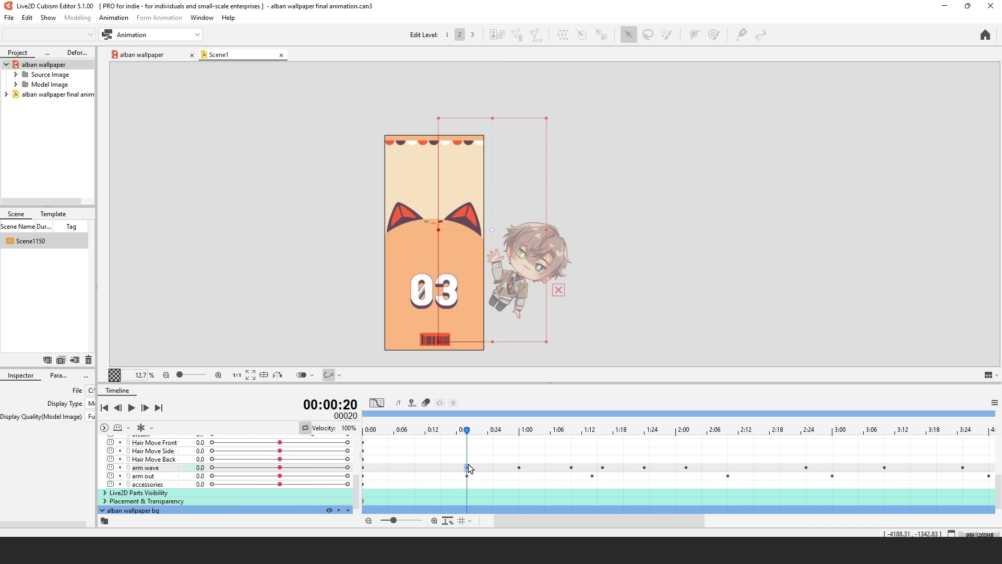
left_click_drag(468, 429, 567, 452)
left_click(600, 443)
left_click(644, 467)
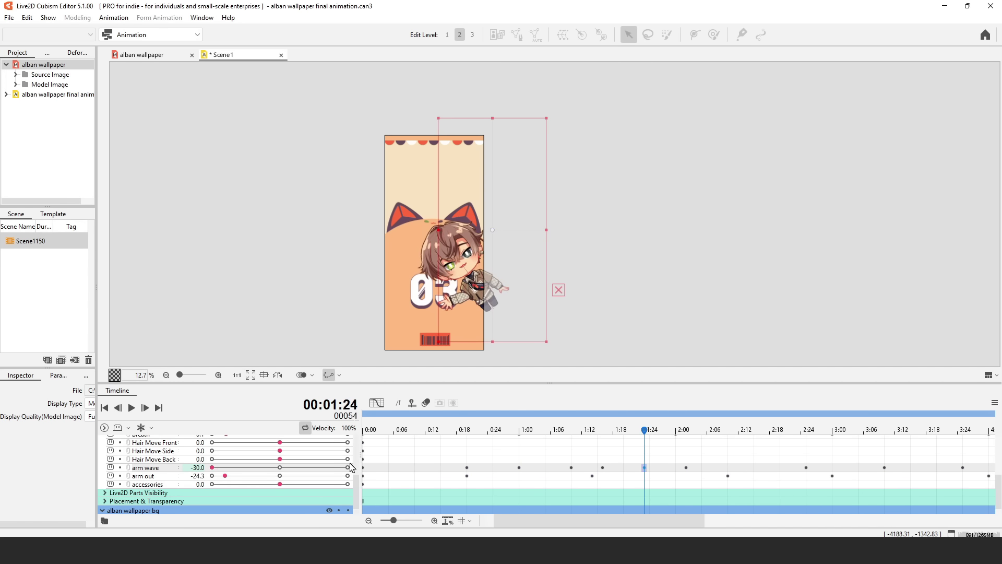
Step: Add an Angle X keyframe at 2:13 and play back the animation to check the head turn
scroll(686, 469, "right", 2)
left_click(565, 459)
left_click_drag(703, 475, 725, 475)
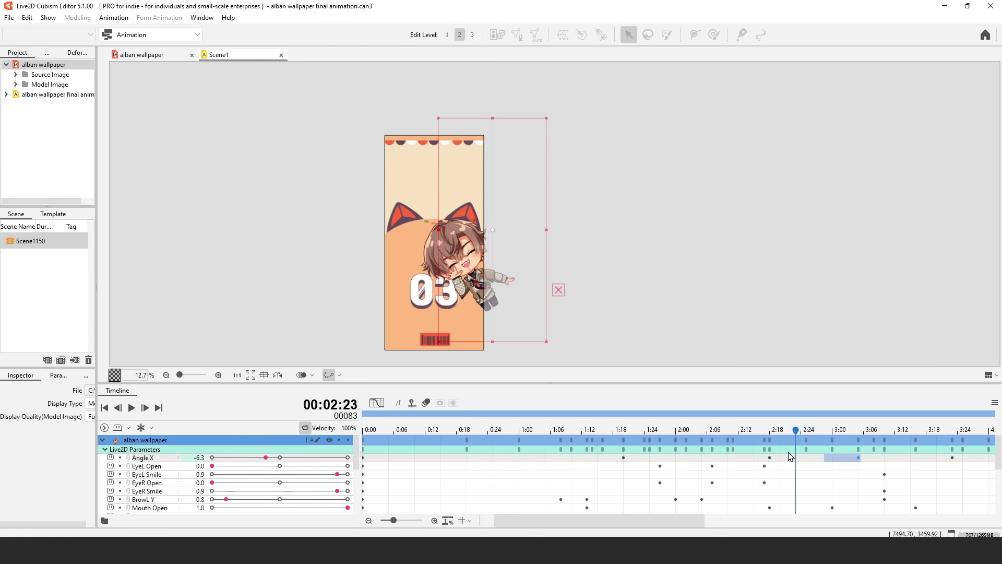
left_click(742, 475)
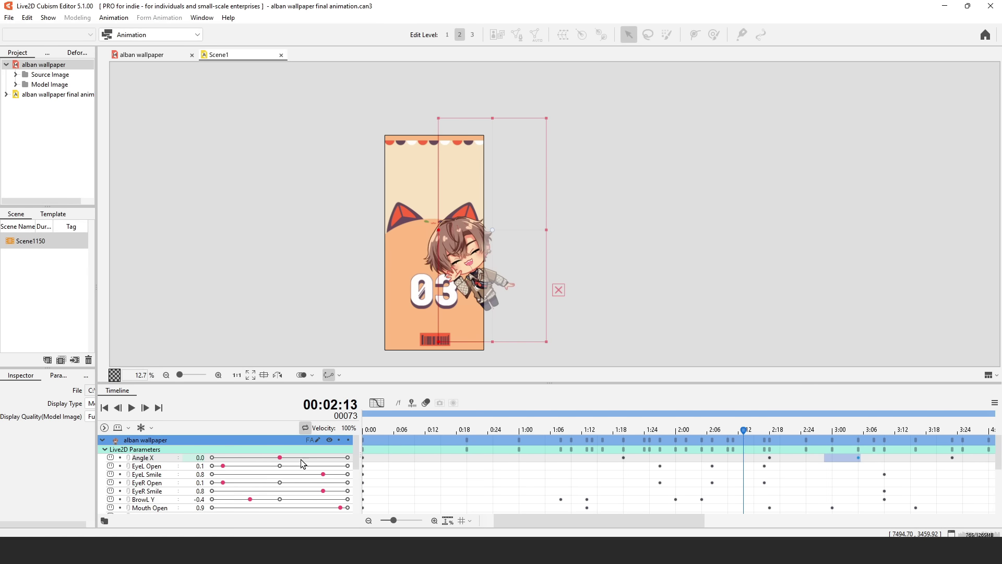
left_click(131, 407)
left_click(136, 409)
Step: Delete the Angle X keyframe at 3:05
left_click_drag(679, 520, 743, 527)
right_click(643, 457)
left_click(664, 457)
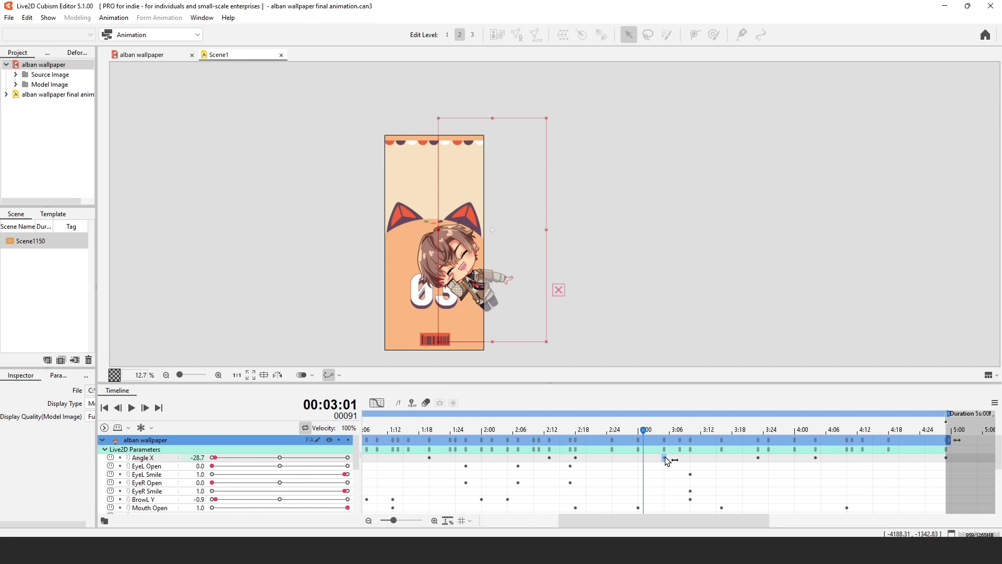
key("Delete")
Step: Keyframe Angle X at -30.0 at 3:00 and move its 2:18 keyframe to 2:25
left_click_drag(539, 467, 631, 467)
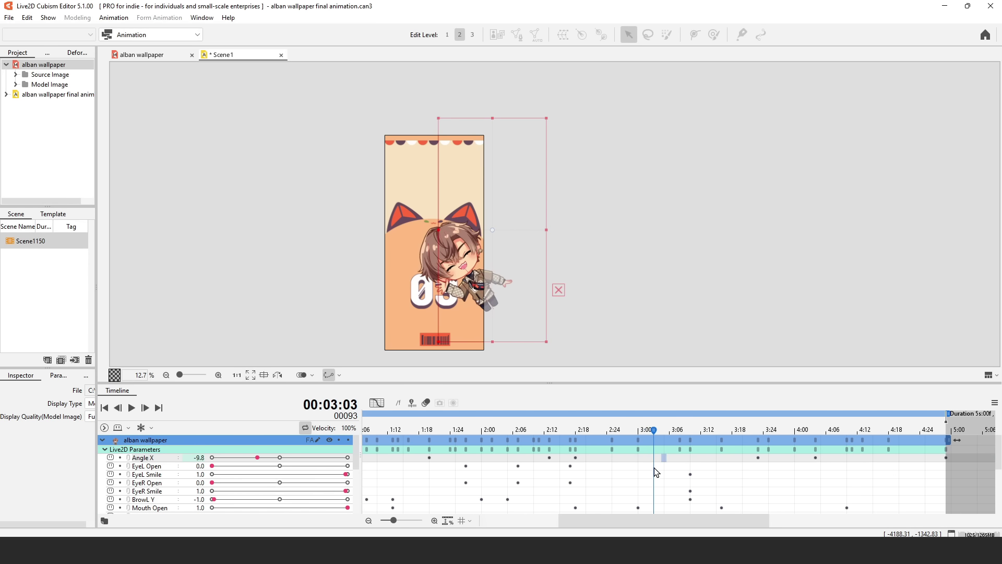
left_click_drag(549, 460, 582, 460)
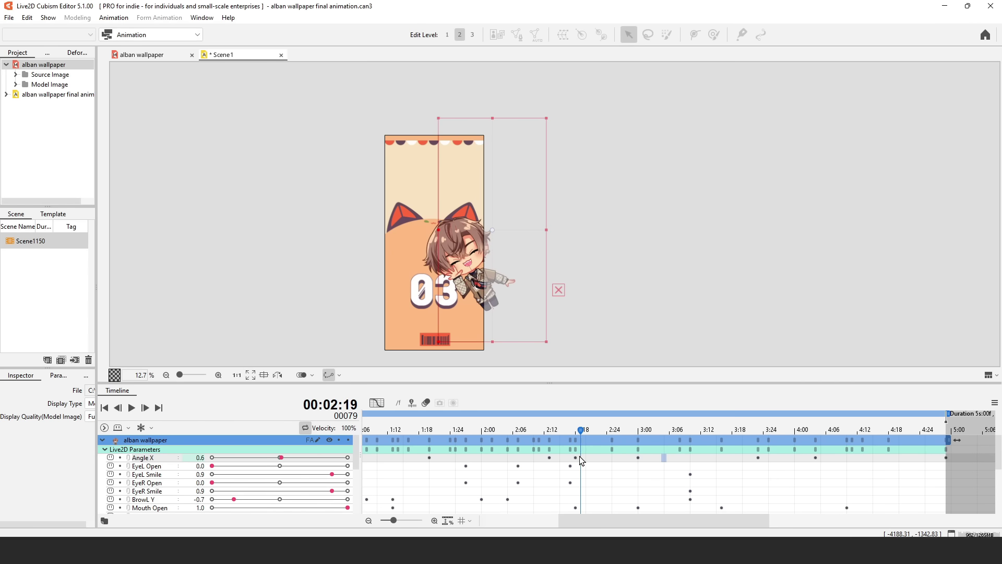
left_click_drag(510, 434, 596, 431)
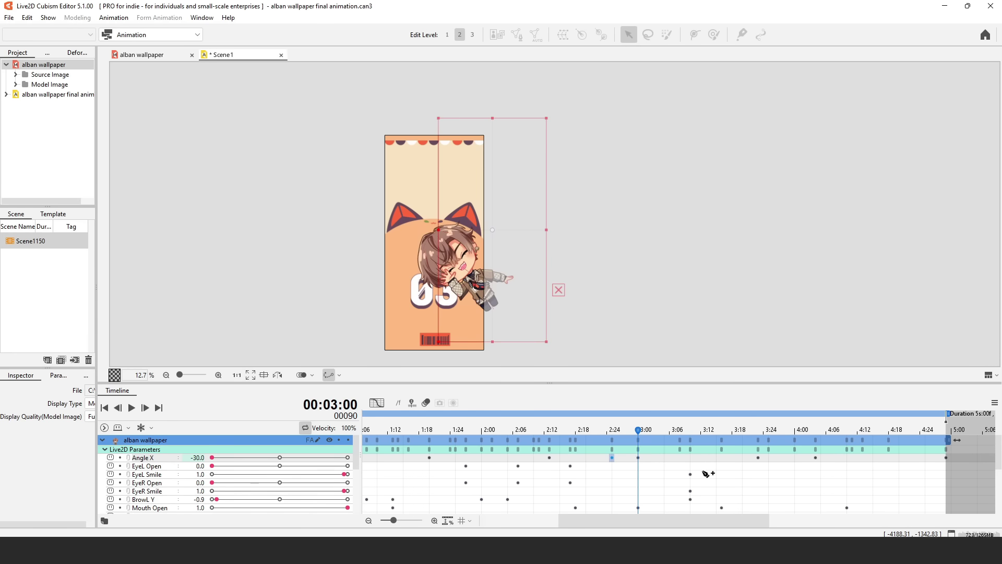
Step: Undo the last Angle X keyframe edit and set Angle X to -30.0 at 3:23
key("ctrl+z")
left_click_drag(701, 431, 758, 459)
left_click_drag(248, 458, 171, 464)
Step: Scrub and play back the animation to check the revised Angle X head movement
left_click_drag(533, 430, 817, 472)
left_click(131, 408)
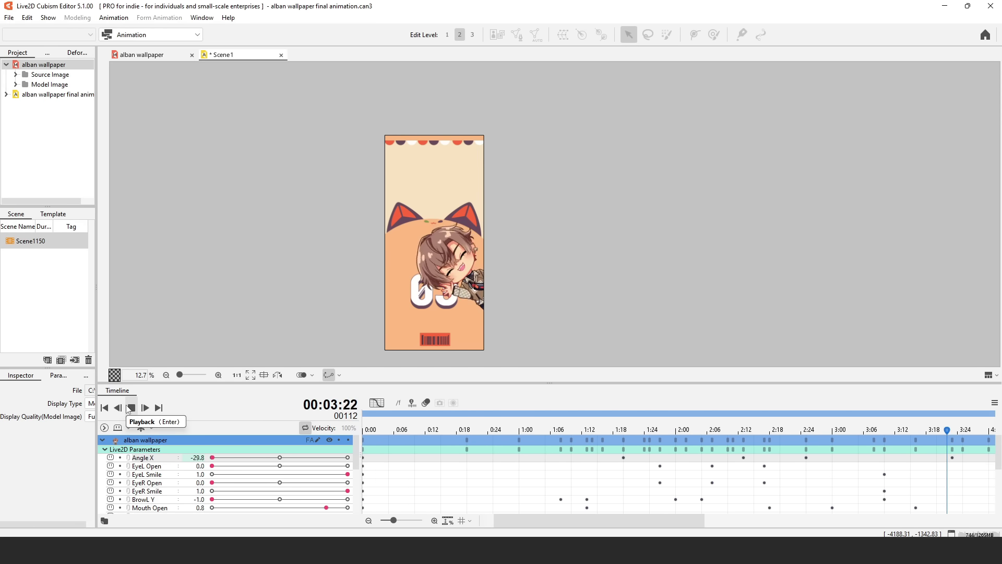
left_click(130, 408)
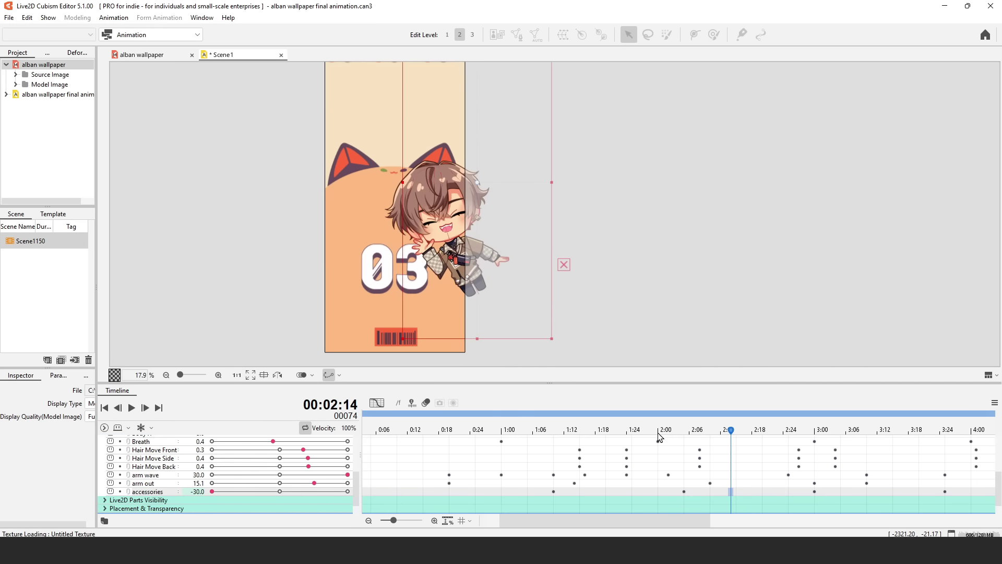
Step: Keyframe accessories at 0.0 at 3:00 and add further accessories keyframes at 3:10, 4:01 and 4:14
left_click_drag(659, 436, 814, 501)
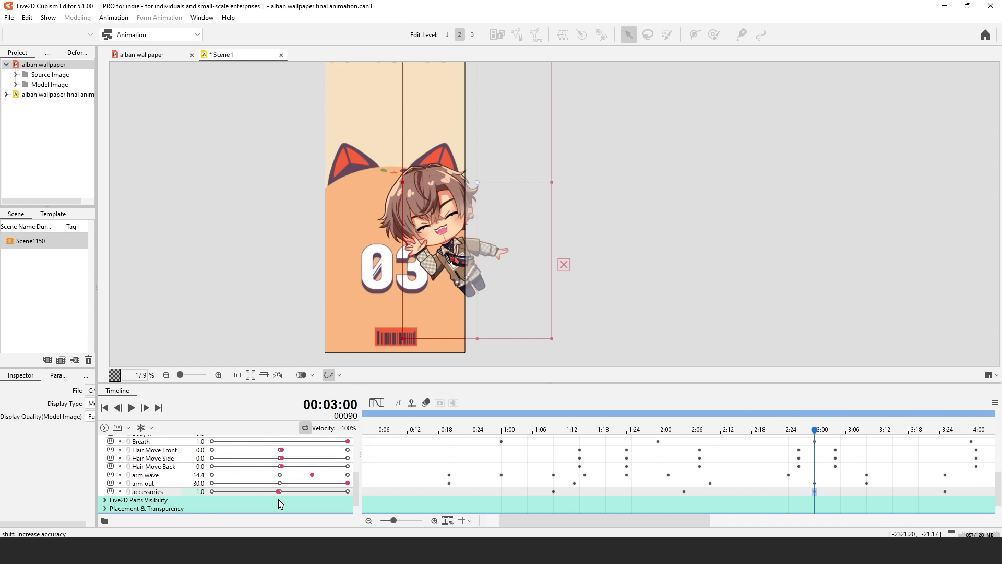
left_click_drag(519, 523, 623, 523)
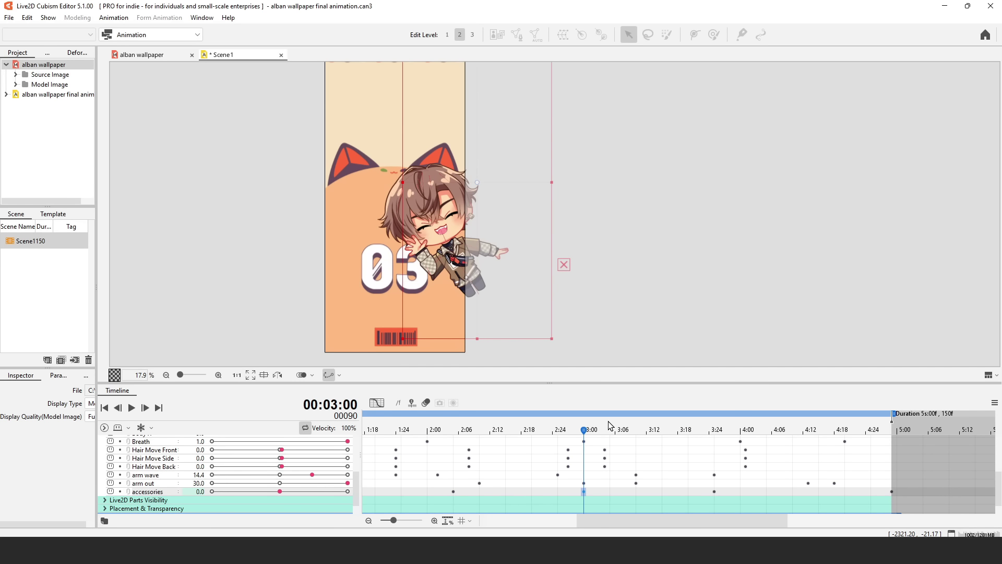
left_click_drag(608, 425, 635, 494)
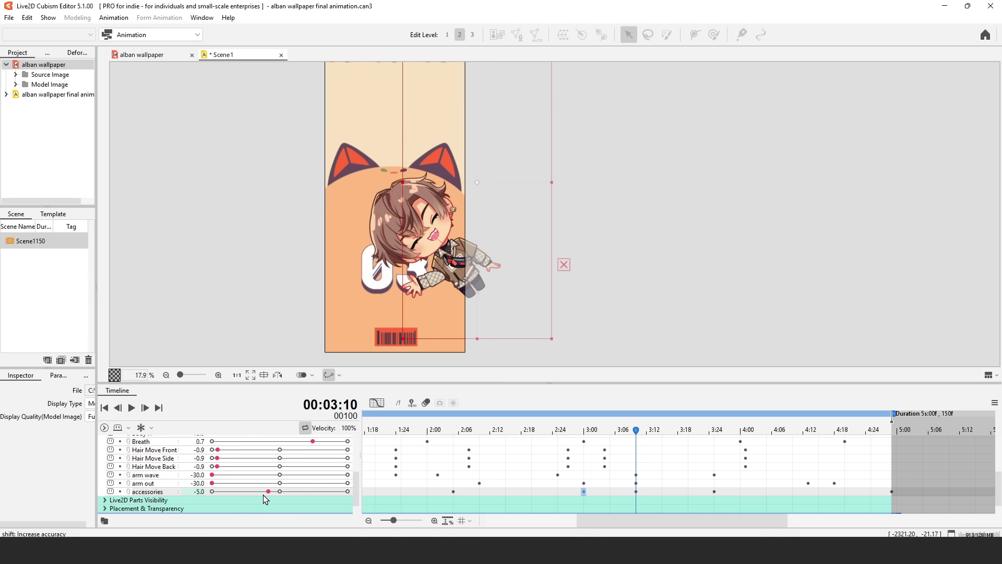
left_click_drag(707, 433, 668, 488)
Step: Play back the animation to check the accessories motion and return to the first frame
key("space")
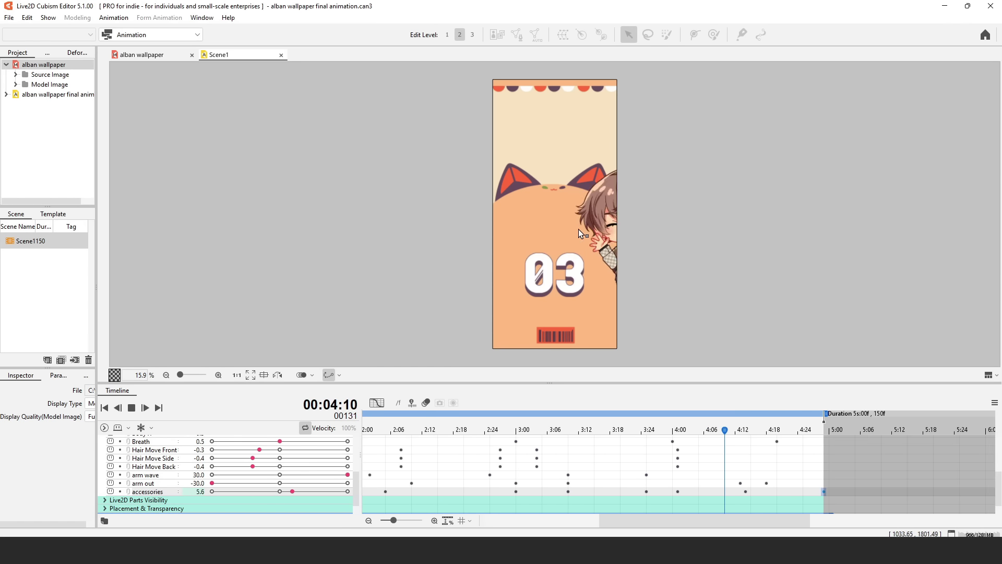
left_click(132, 408)
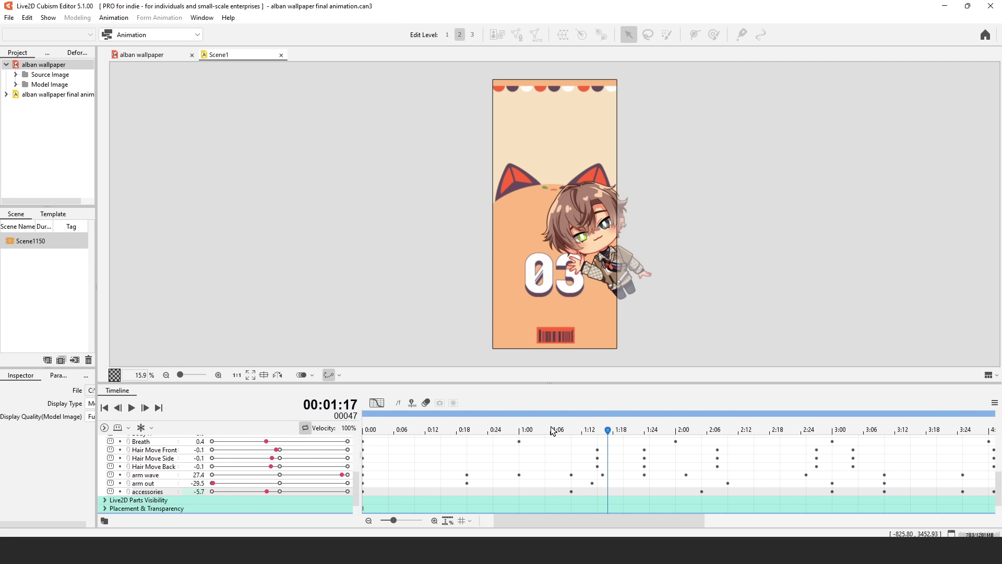
left_click(105, 407)
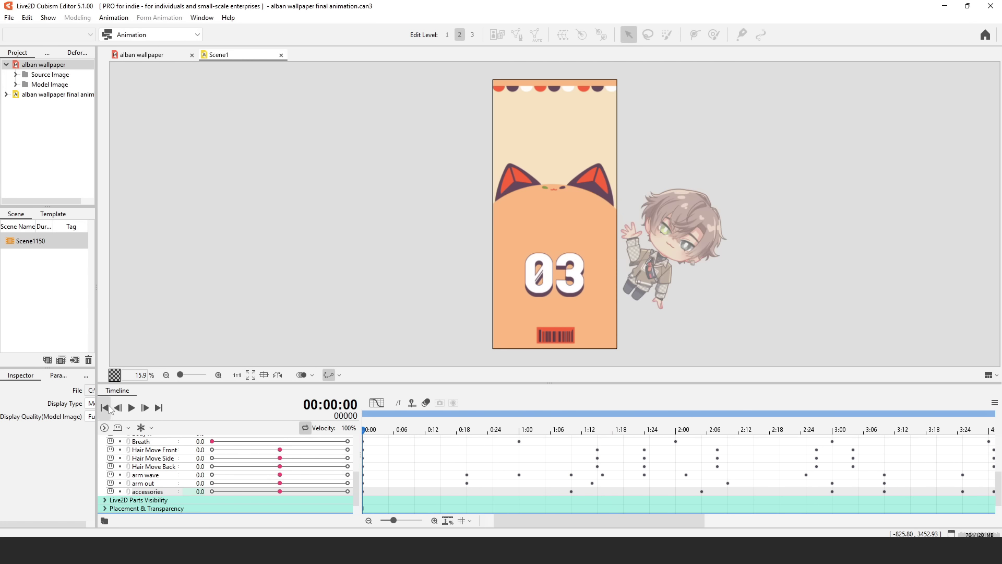
Step: Export the scene as a high-quality 1500 x 3250 MP4 video with H264 + AAC encoding, named alban wallpaper final version
left_click(27, 17)
mouse_move(9, 17)
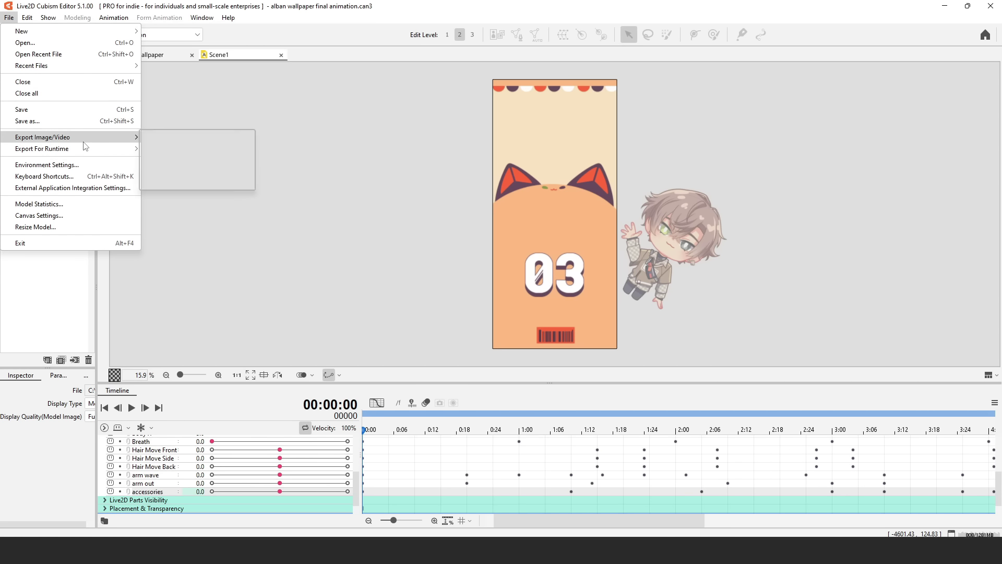
mouse_move(89, 138)
left_click(163, 183)
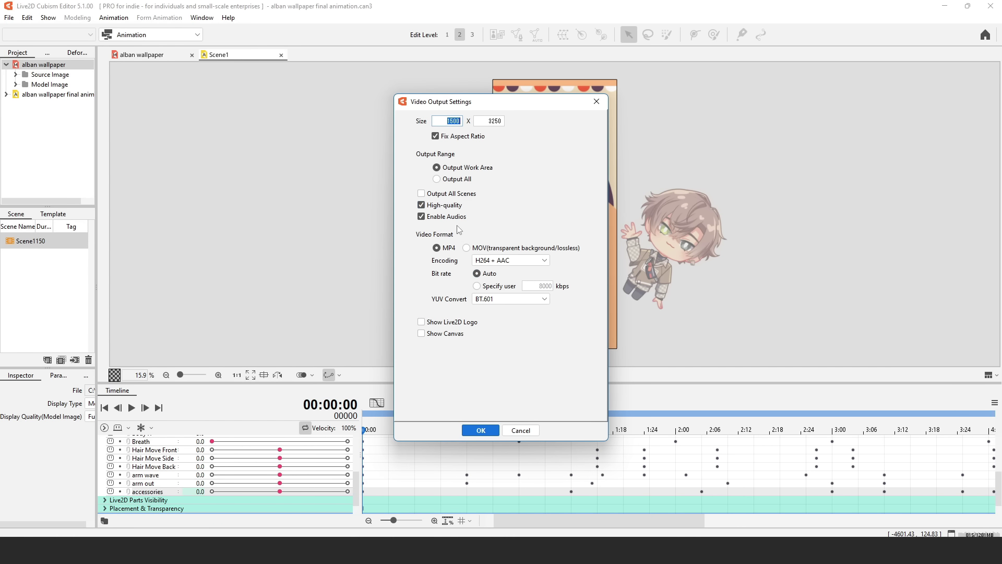
left_click(480, 430)
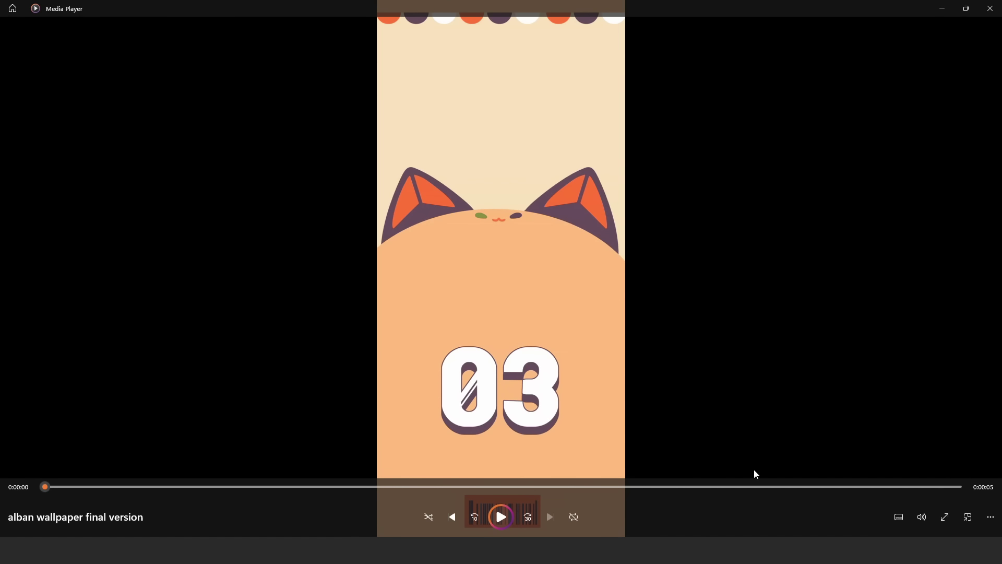
Step: Switch to Media Player, turn on repeat for the exported wallpaper video and watch it loop
left_click(575, 518)
left_click(500, 516)
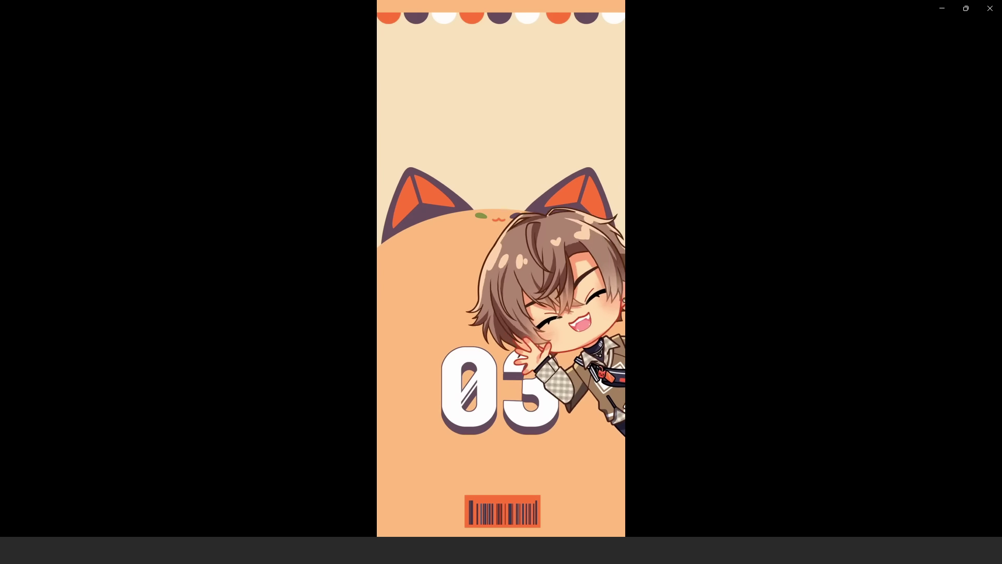
mouse_move(938, 325)
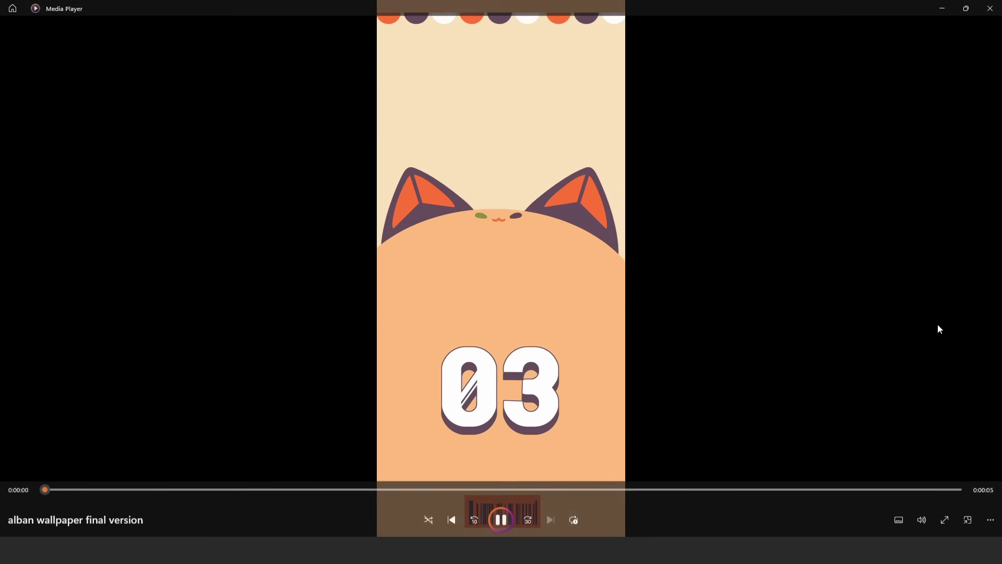